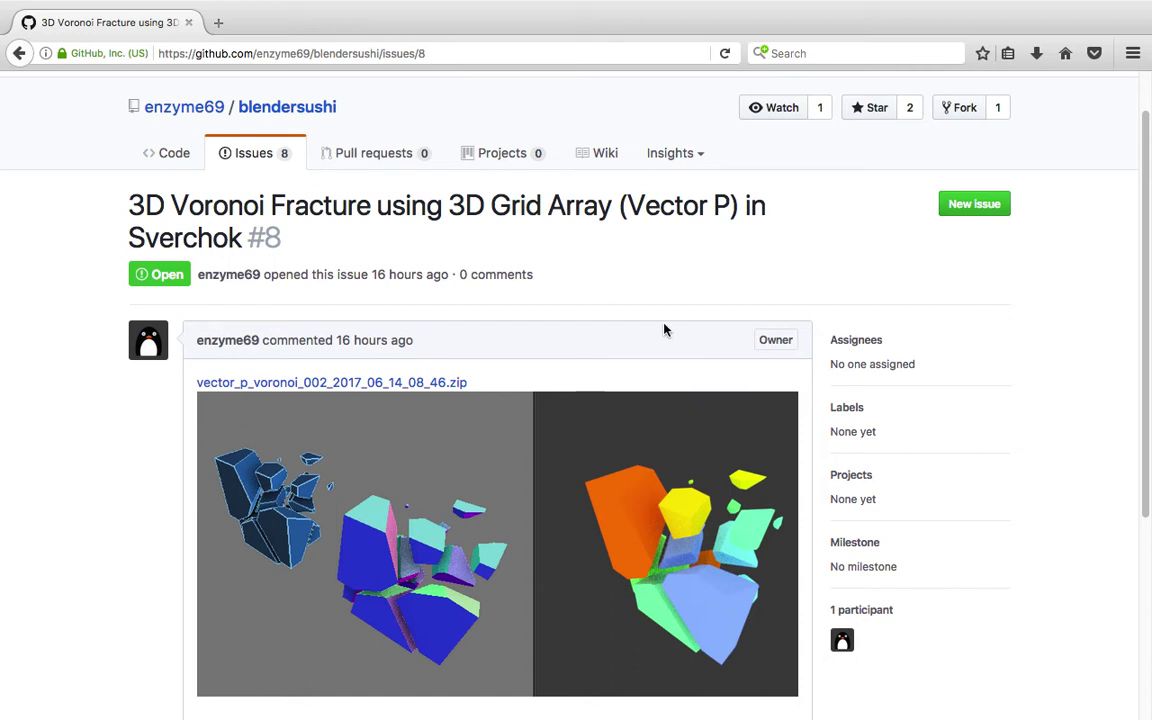
pyautogui.scroll(-1, 520, 360)
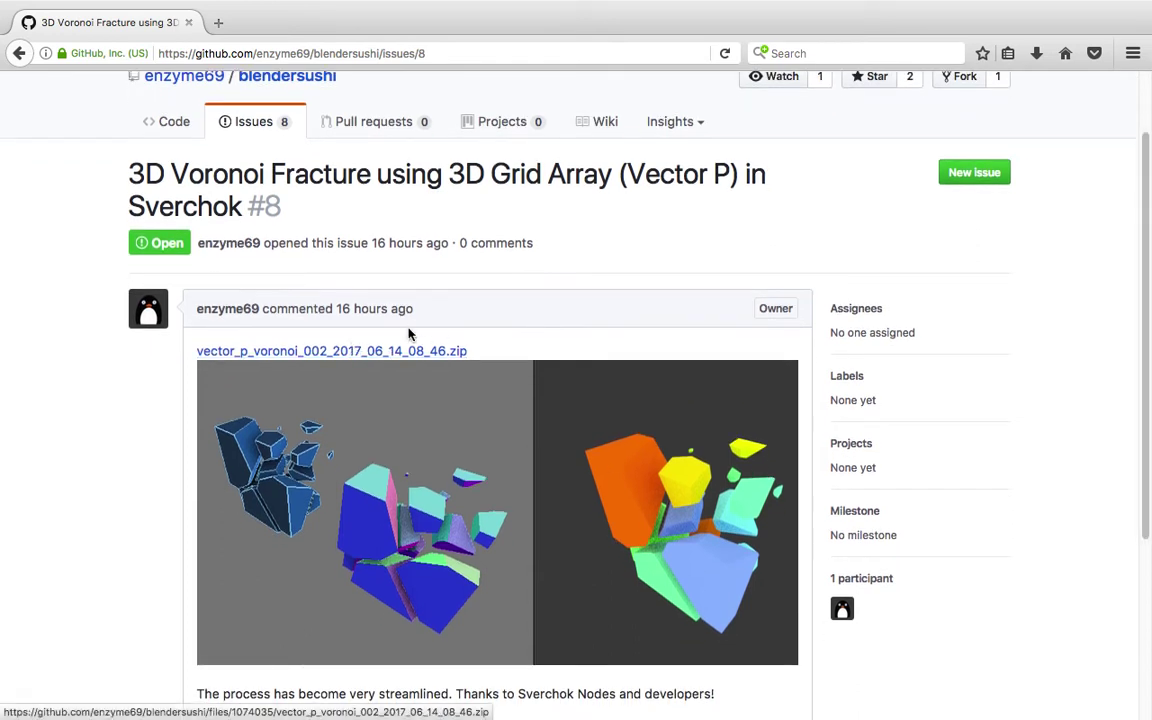
# Copy the link of the vector_p_voronoi_002_2017_06_14_08_46.zip attachment in the 3D Voronoi Fracture issue
pyautogui.moveTo(1144, 265)
pyautogui.mouseDown()
pyautogui.moveTo(1144, 231)
pyautogui.moveTo(1144, 262)
pyautogui.mouseUp()
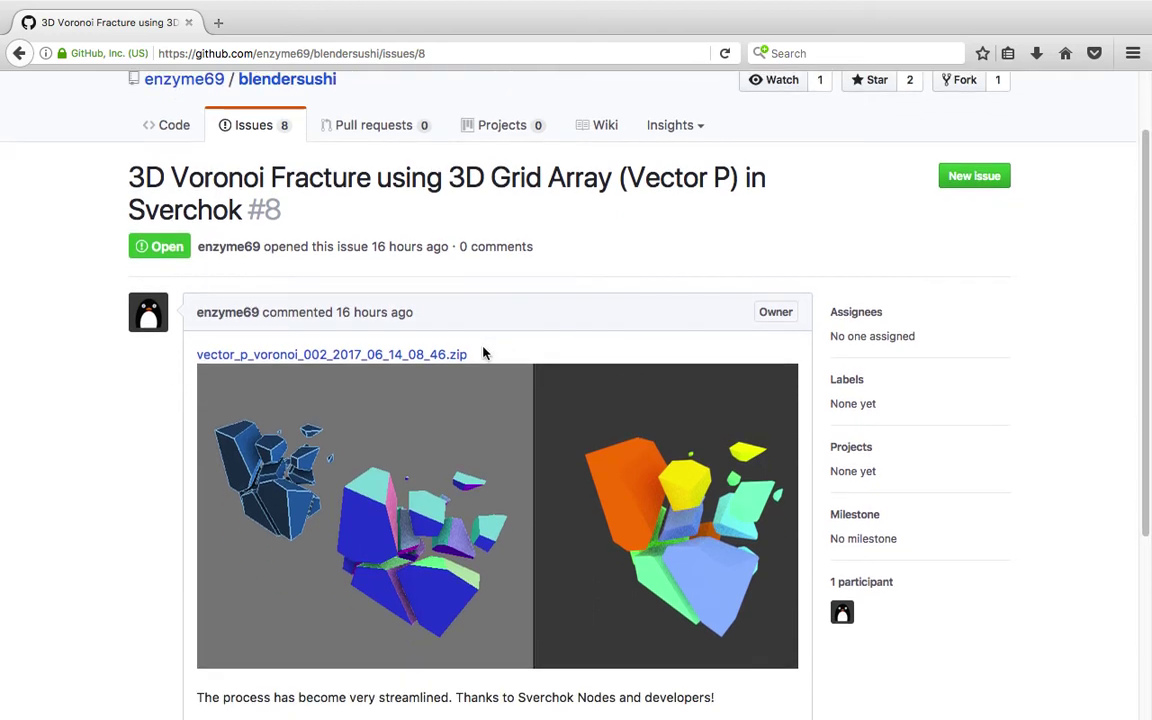
pyautogui.rightClick(431, 357)
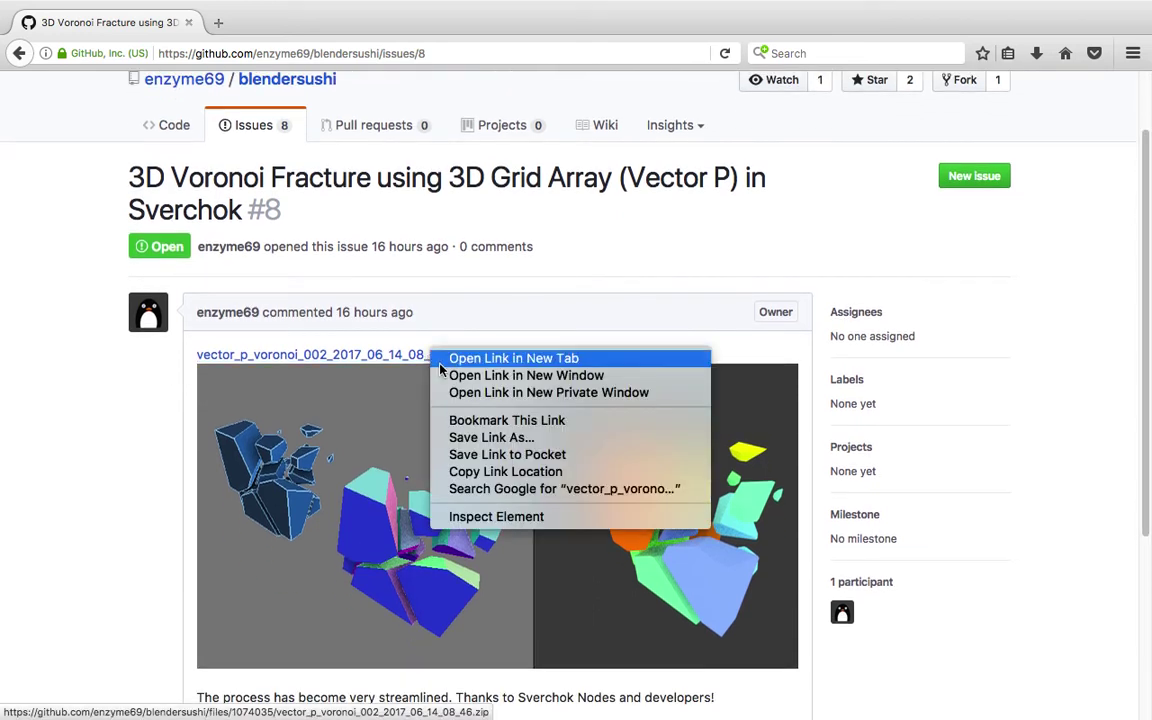
pyautogui.click(521, 472)
# Switch to Blender, hide the node editor's sidebar and search its commands for "zip"
pyautogui.hotkey('ctrl', 'Right')
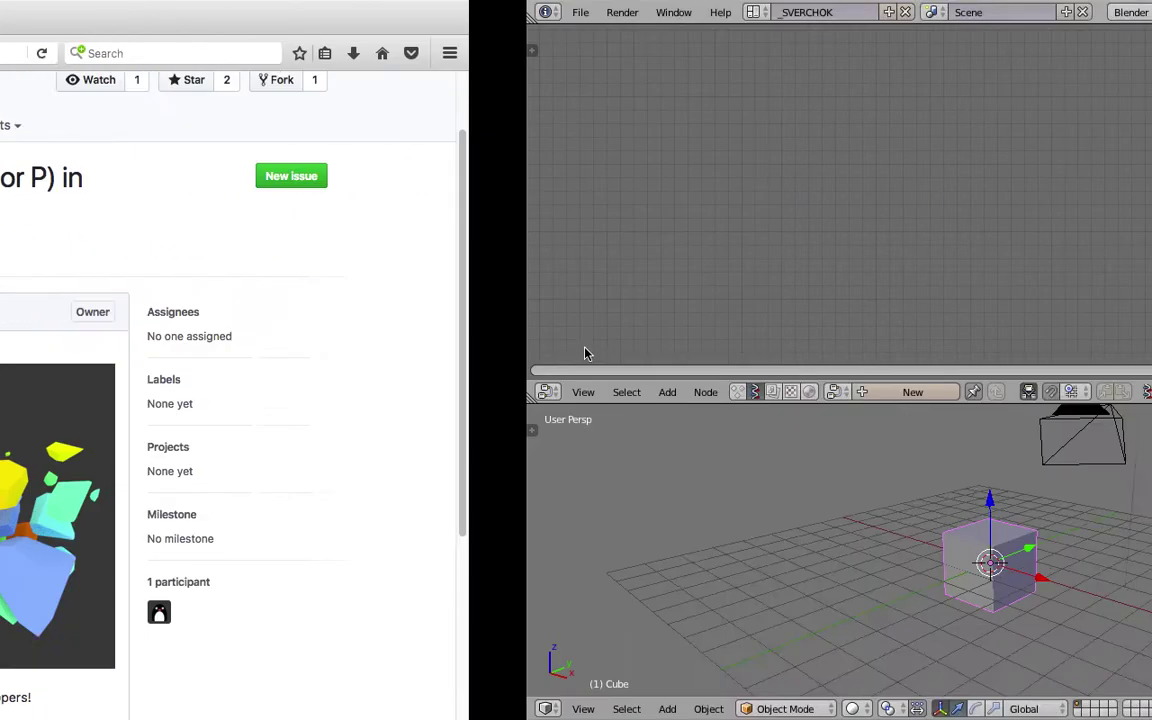
pyautogui.moveTo(600, 430); pyautogui.dragTo(663, 530, button='middle')
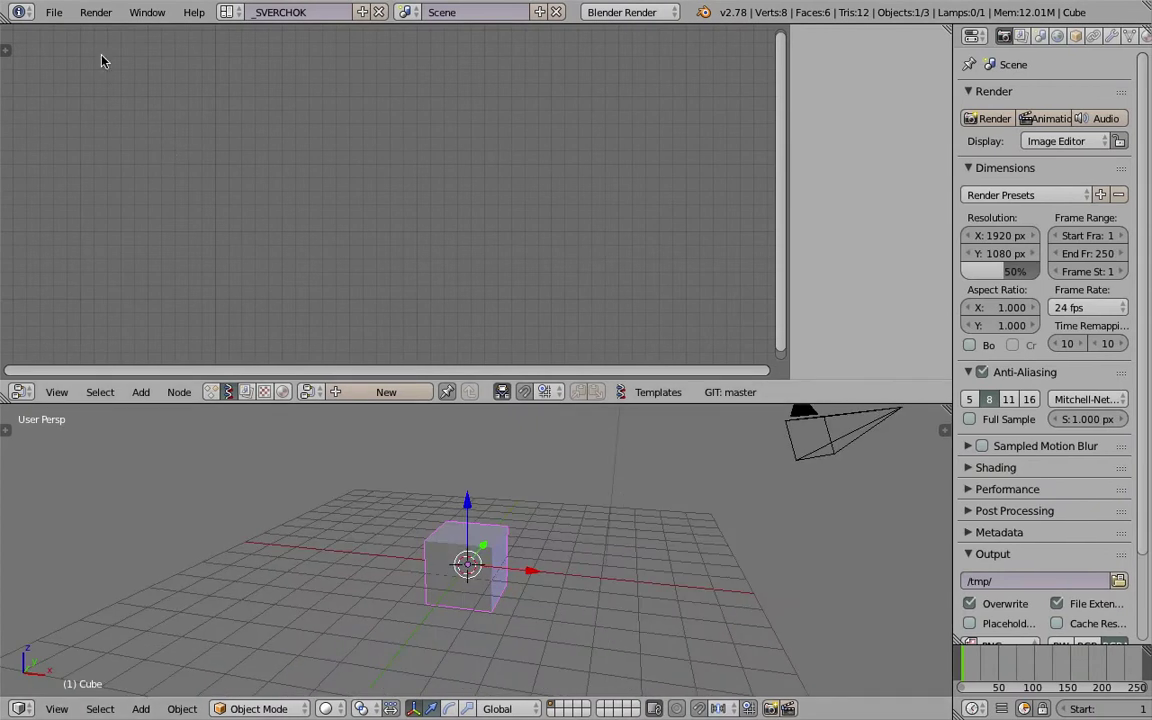
pyautogui.moveTo(789, 221); pyautogui.dragTo(945, 221)
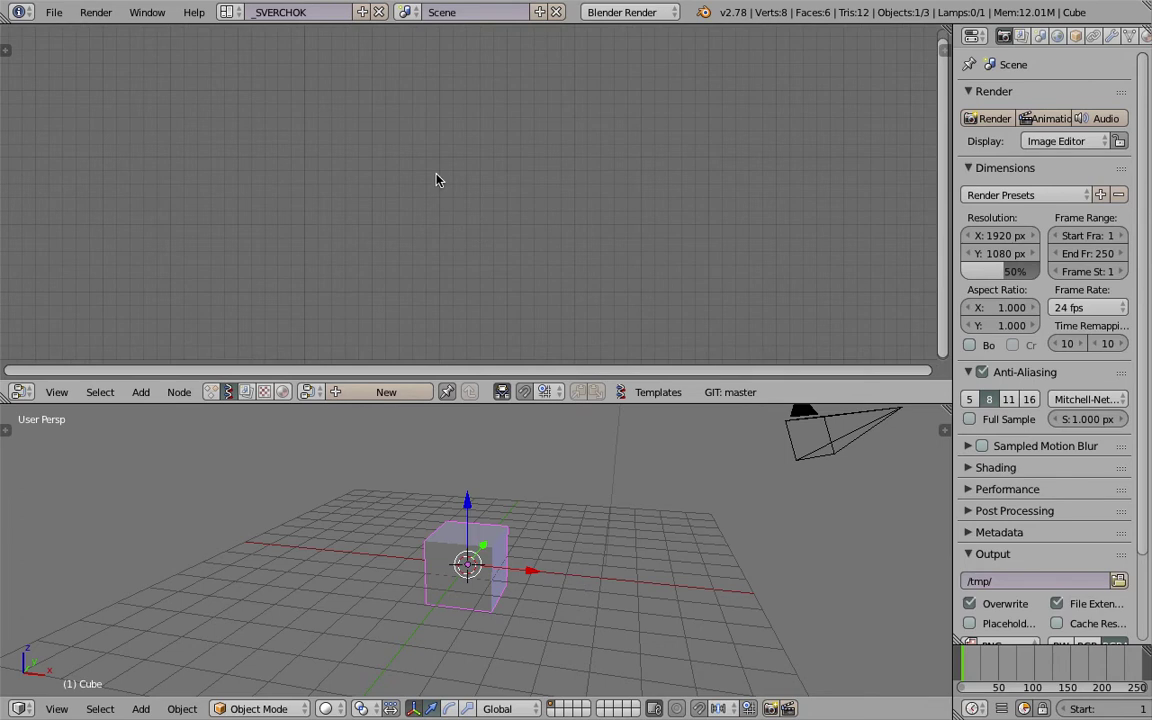
pyautogui.press('space')
pyautogui.write('zip')
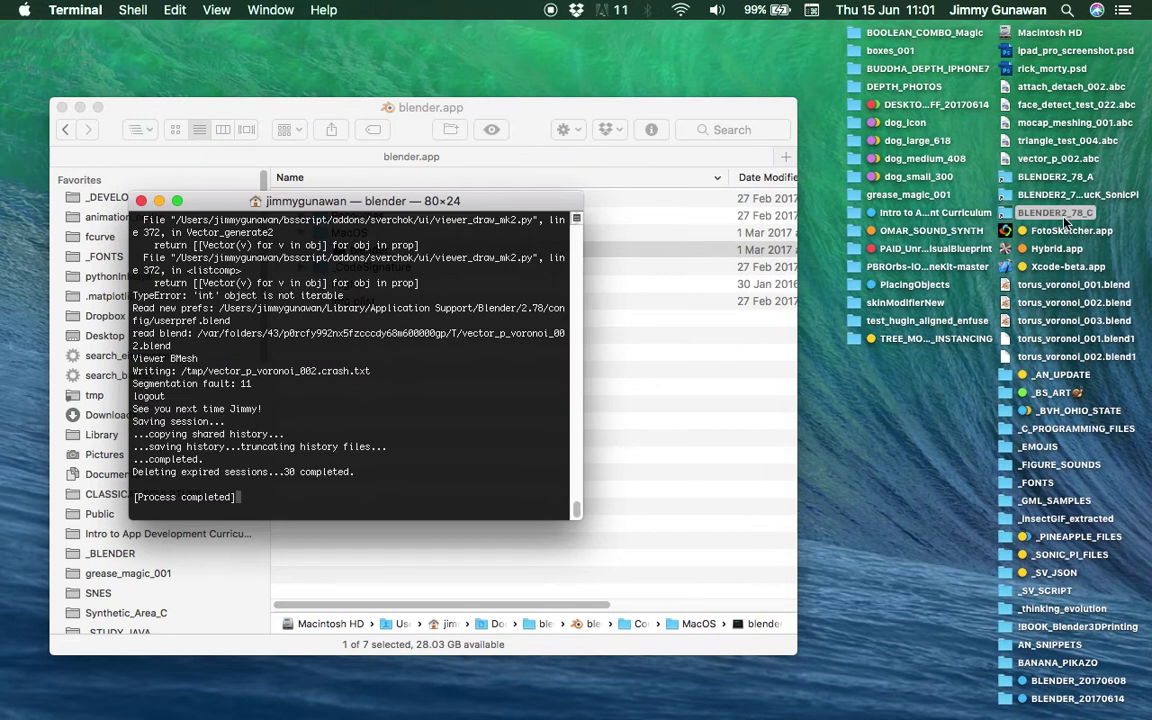
# Start Blender from the blender.app package contents in the BLENDER2_78_C folder and close the old Terminal window
pyautogui.click(1064, 220)
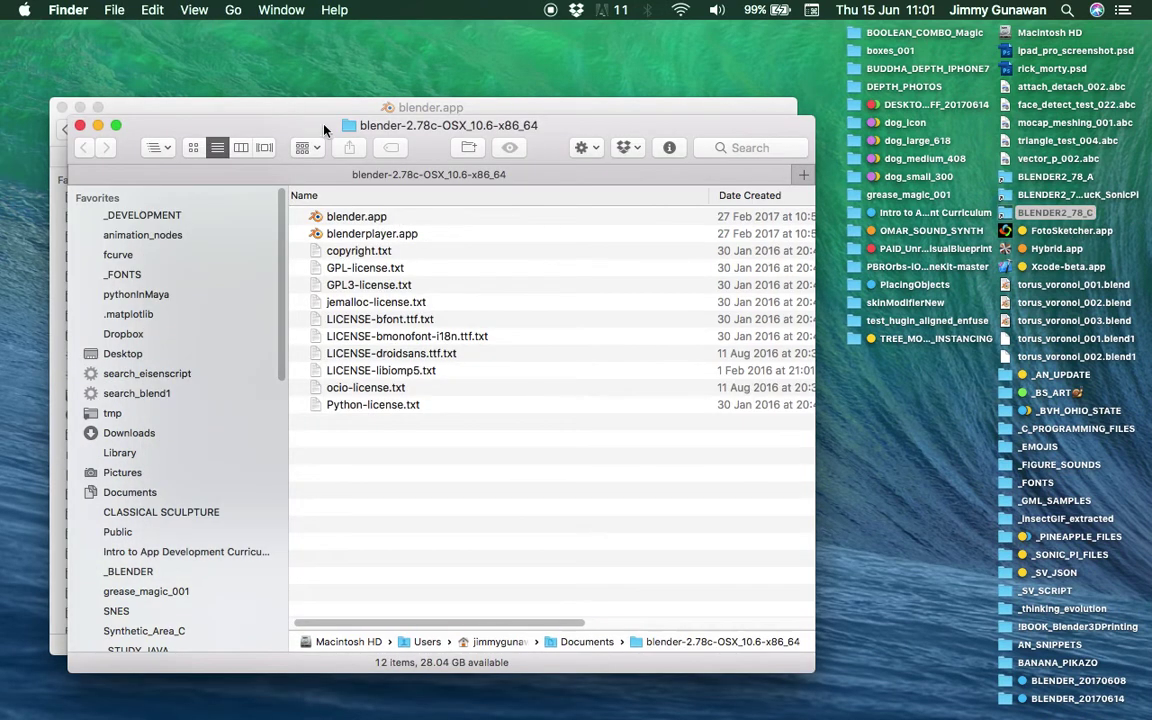
pyautogui.moveTo(324, 129); pyautogui.dragTo(467, 122)
pyautogui.rightClick(478, 209)
pyautogui.click(494, 232)
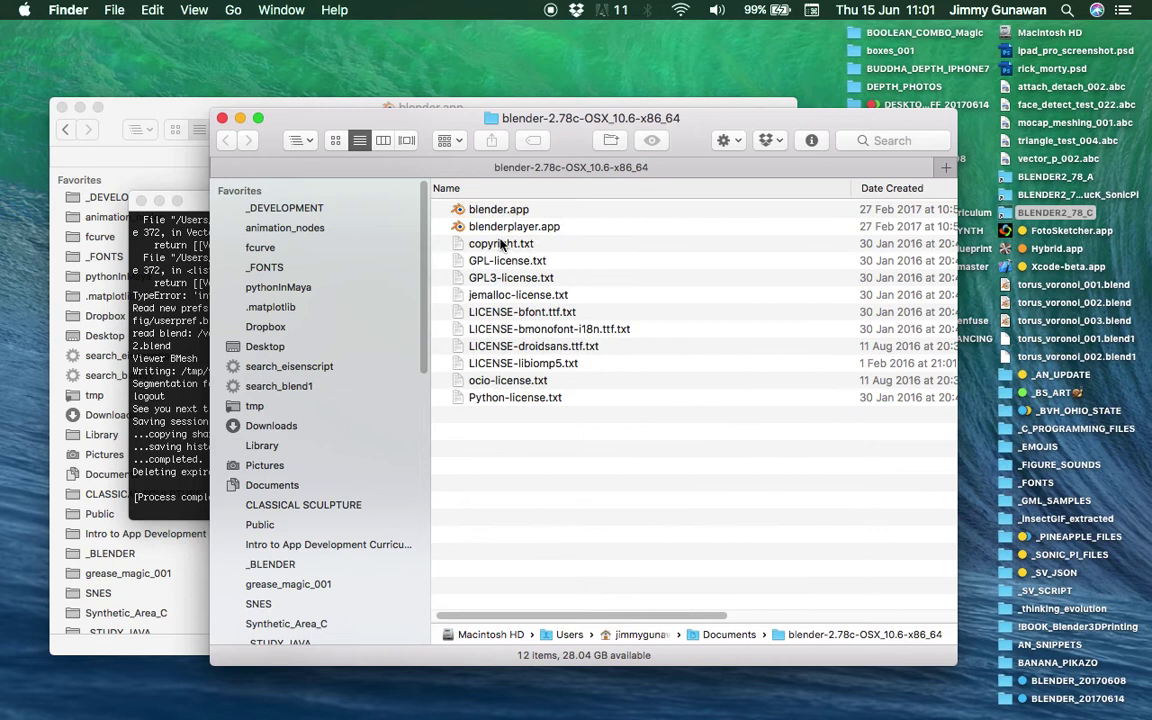
pyautogui.click(511, 261)
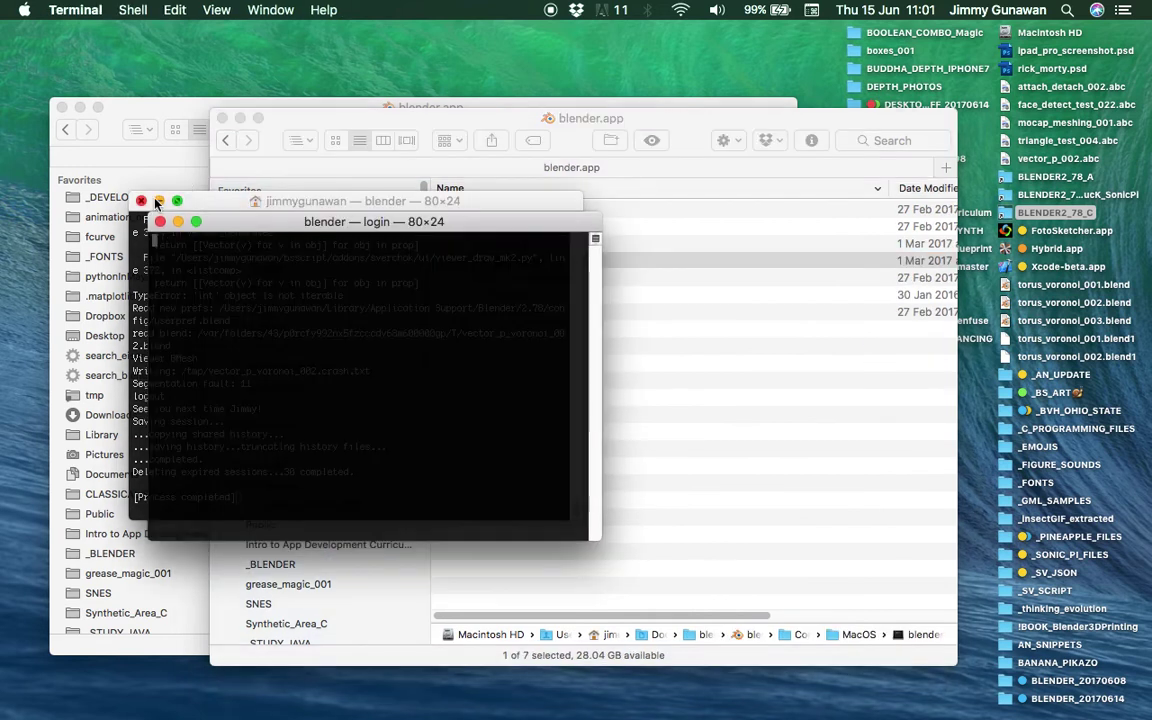
pyautogui.click(142, 201)
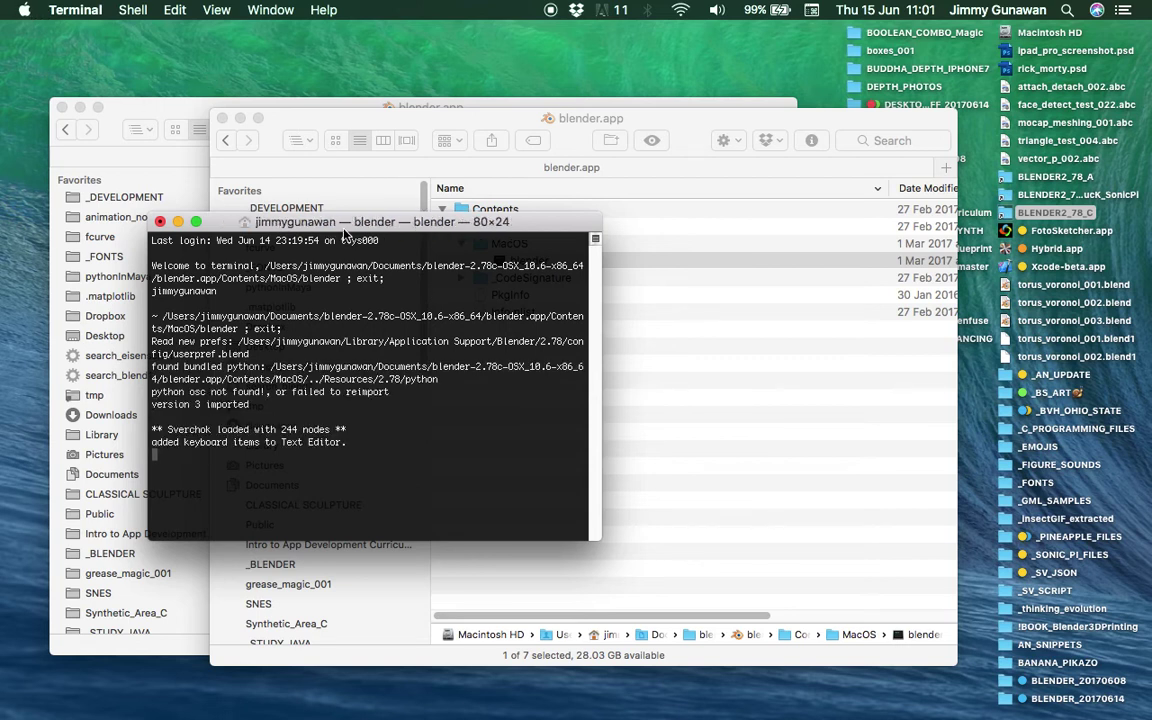
pyautogui.moveTo(304, 221); pyautogui.dragTo(390, 173)
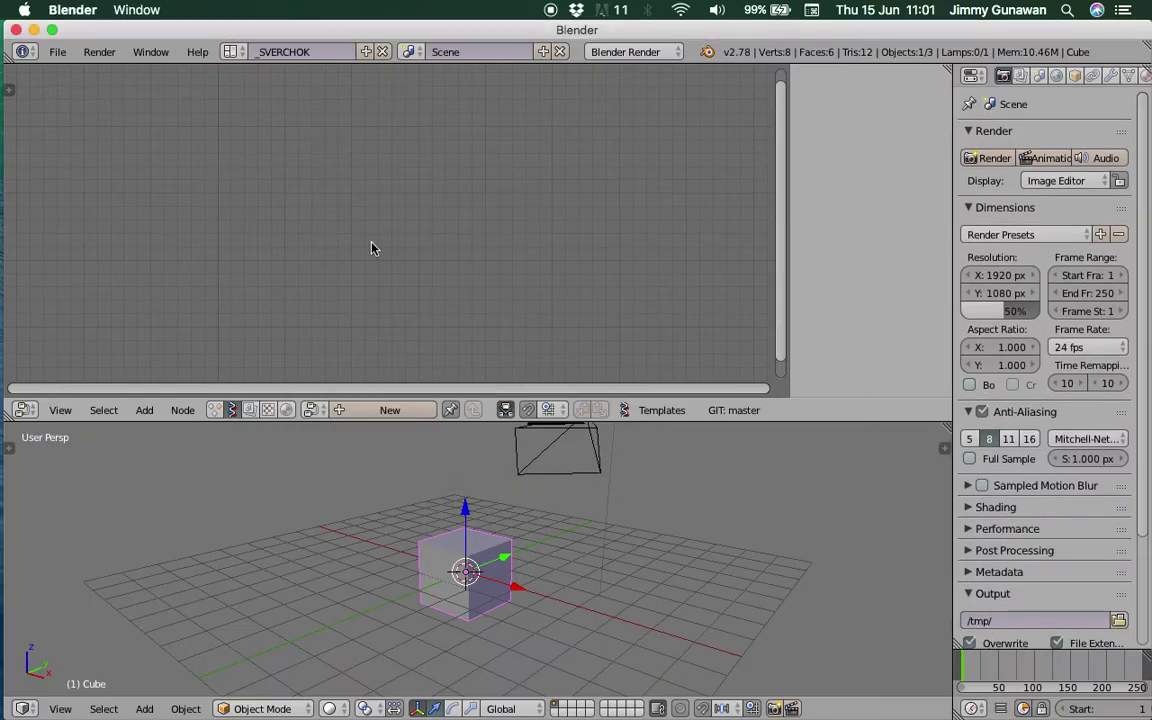
# Load the zipped Sverchok file from the copied GitHub link with the Load Zipped operator
pyautogui.press('space')
pyautogui.write('zip')
pyautogui.press('Down')
pyautogui.press('Up')
pyautogui.press('Down')
pyautogui.press('Down')
pyautogui.press('Up')
pyautogui.press('Up')
pyautogui.press('Return')
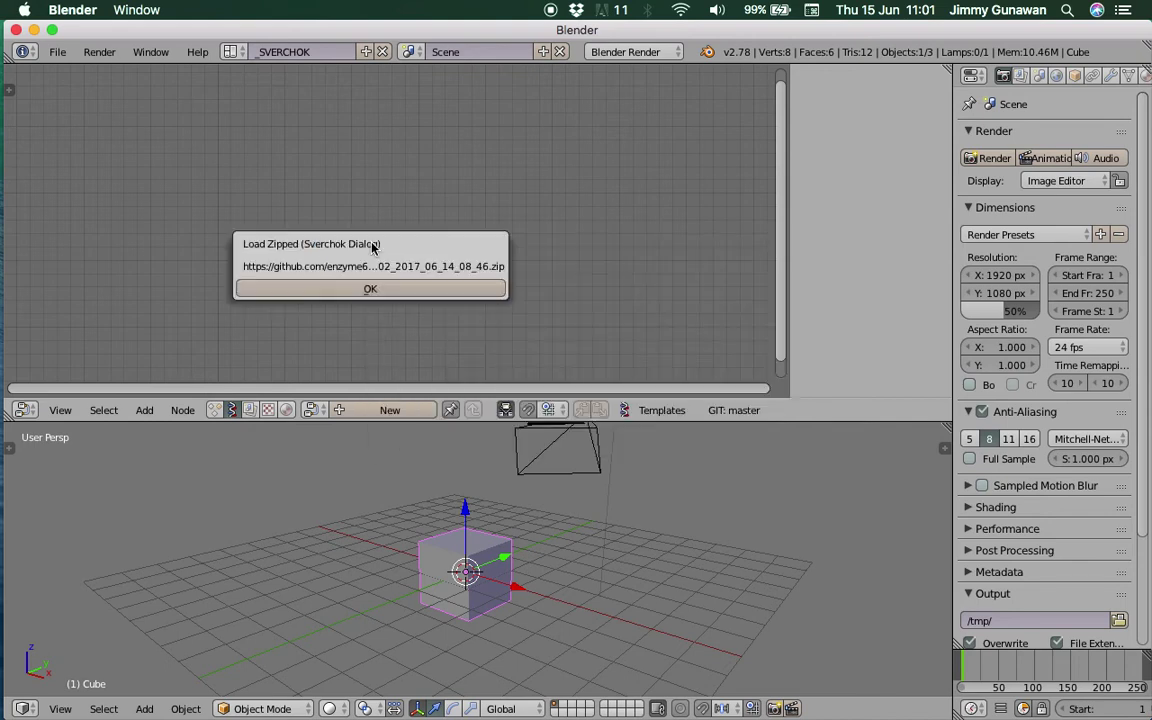
pyautogui.click(389, 288)
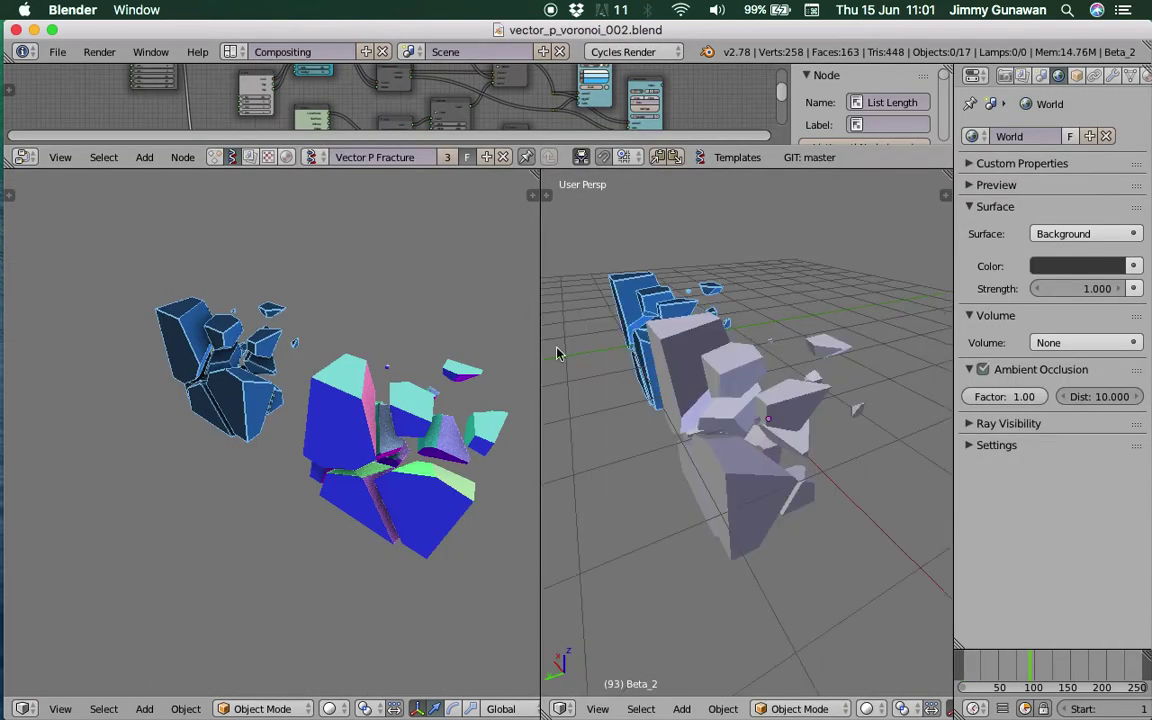
# Merge the two 3D views into one, then enlarge the node editor and hide its sidebar
pyautogui.moveTo(541, 173); pyautogui.dragTo(612, 262)
pyautogui.scroll(-5, 600, 318)
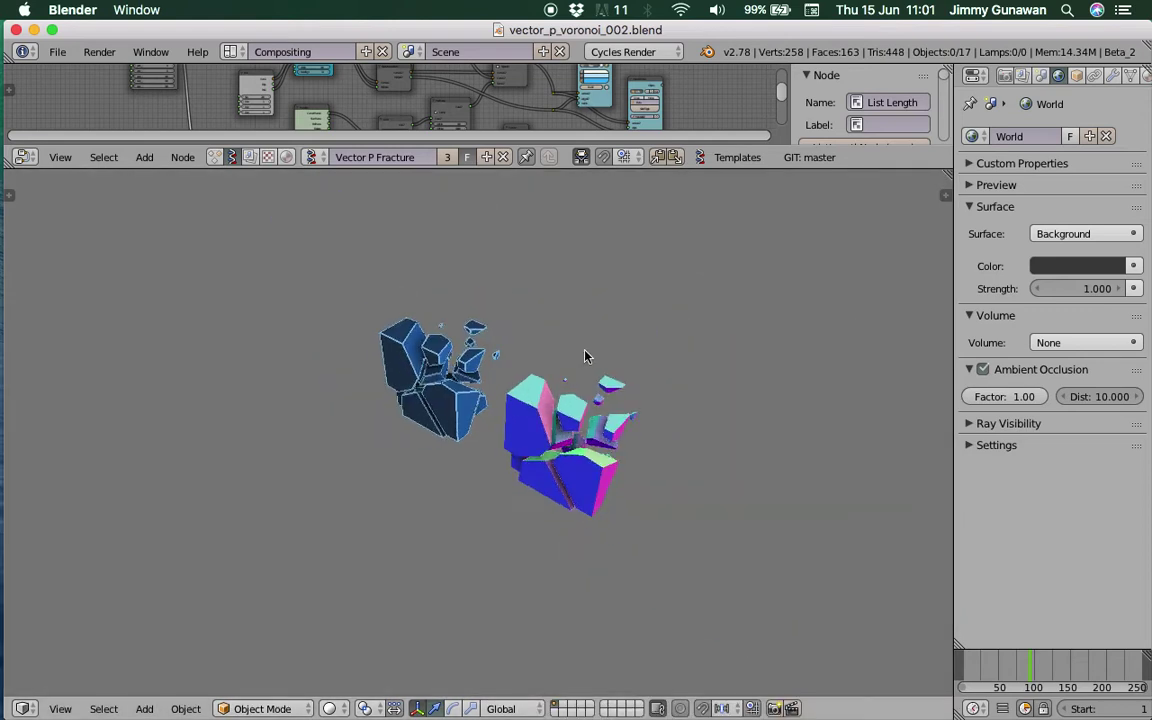
pyautogui.moveTo(556, 361); pyautogui.dragTo(649, 380, button='middle')
pyautogui.scroll(4, 545, 342)
pyautogui.moveTo(529, 337); pyautogui.dragTo(802, 429, button='middle')
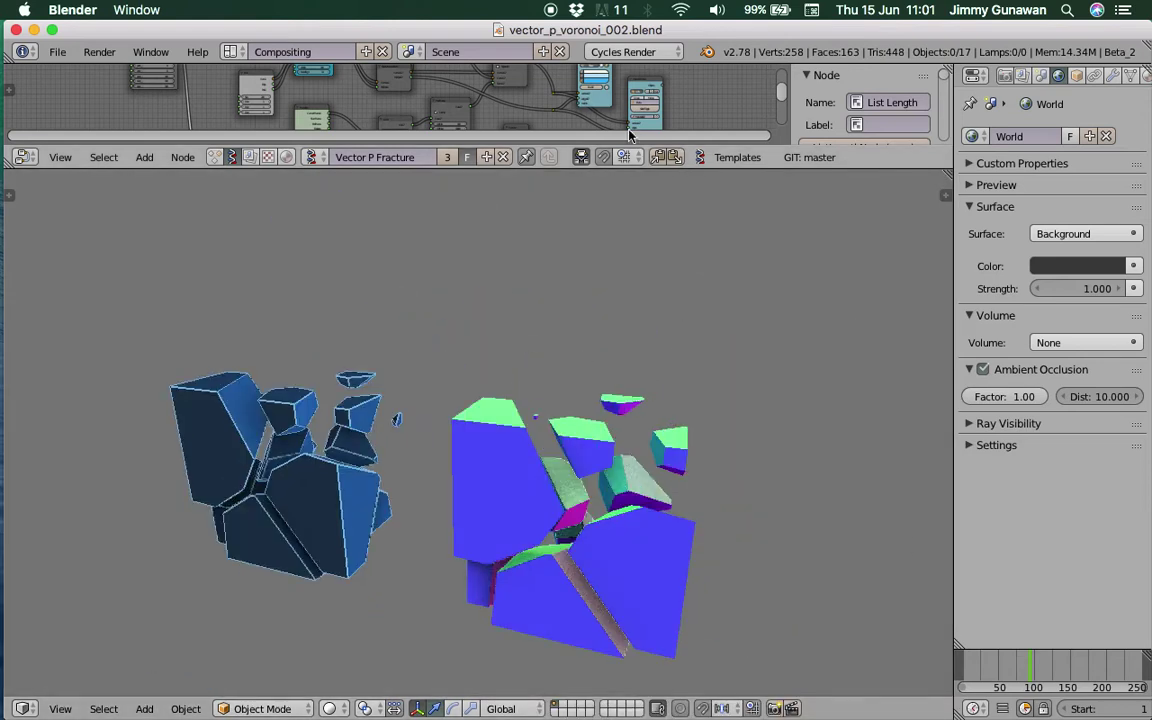
pyautogui.moveTo(636, 170); pyautogui.dragTo(643, 360)
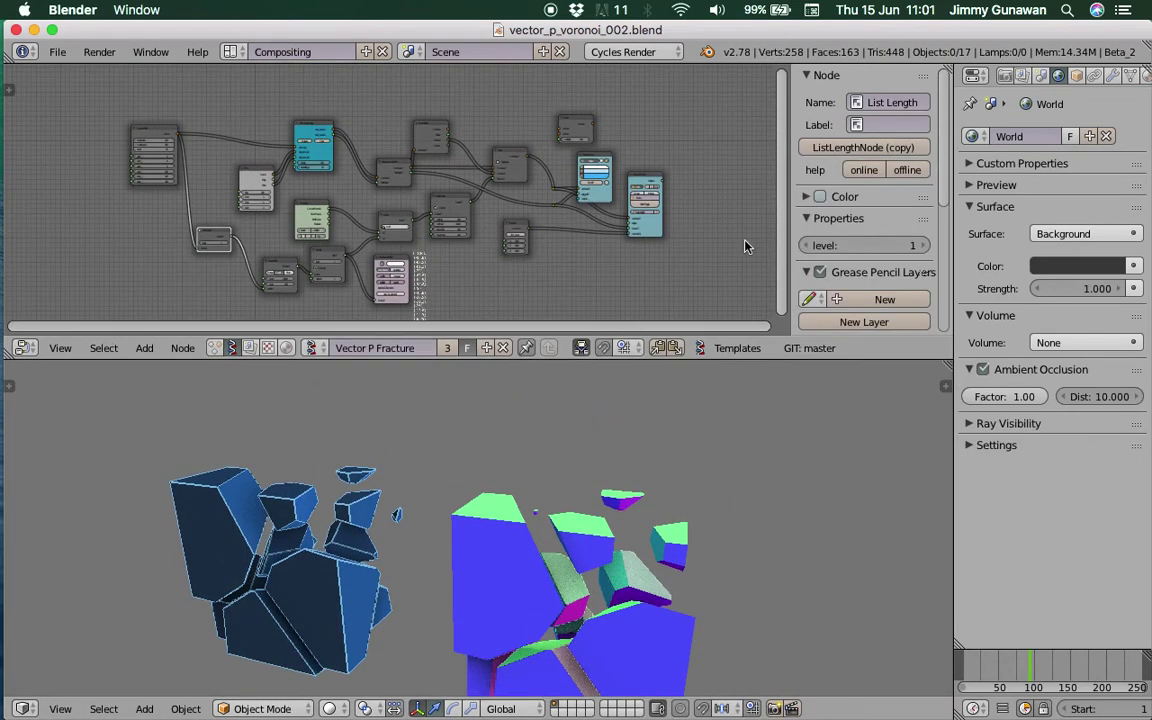
pyautogui.press('n')
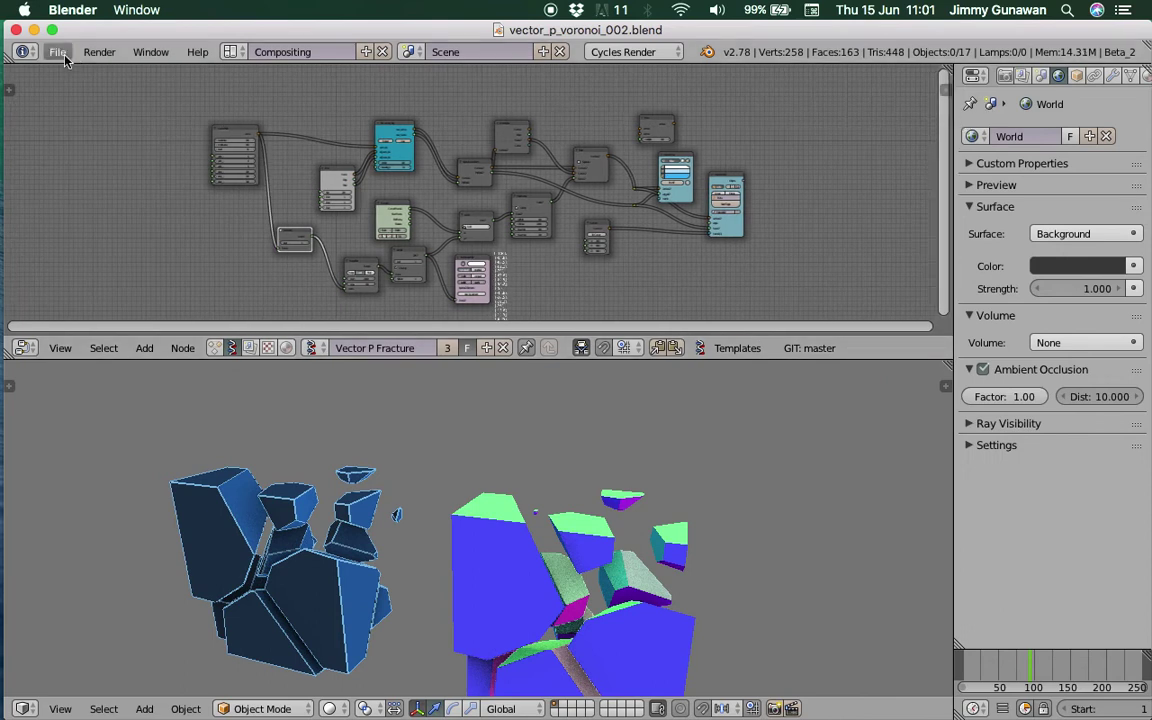
# Save the file as vector_p_voronoi_scale_pos_001.blend in the Desktop folder
pyautogui.click(58, 52)
pyautogui.click(121, 214)
pyautogui.scroll(-3, 62, 298)
pyautogui.scroll(3, 70, 305)
pyautogui.click(78, 316)
pyautogui.click(325, 118)
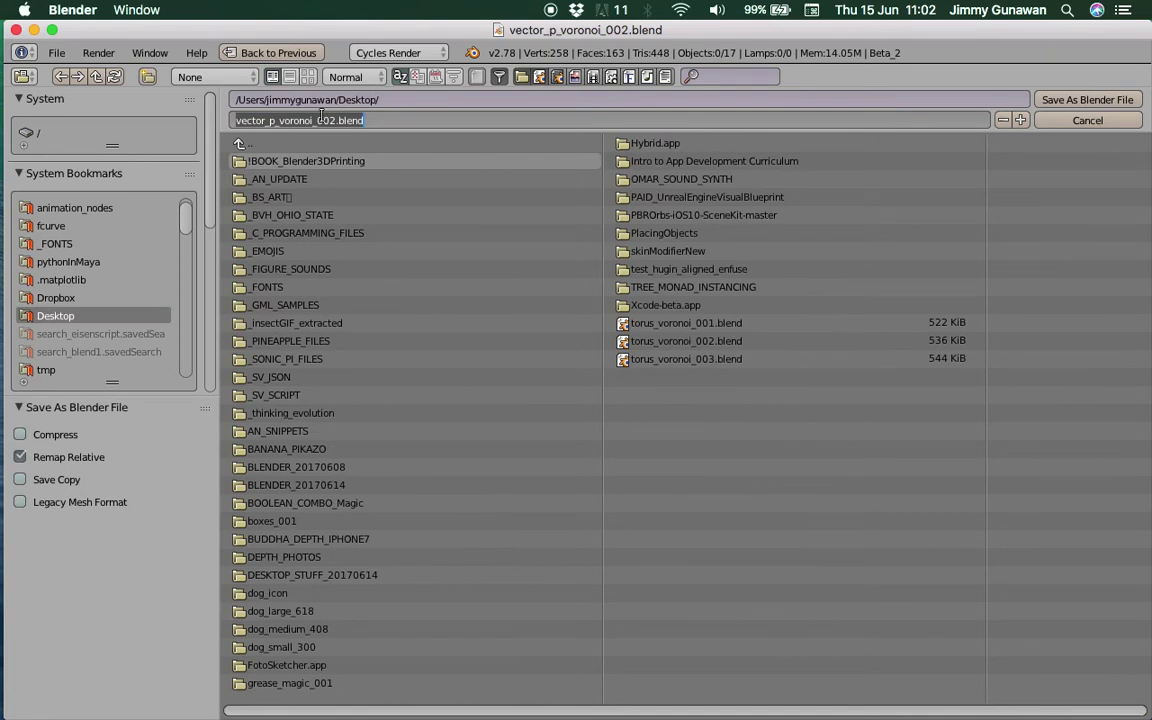
pyautogui.doubleClick(325, 120)
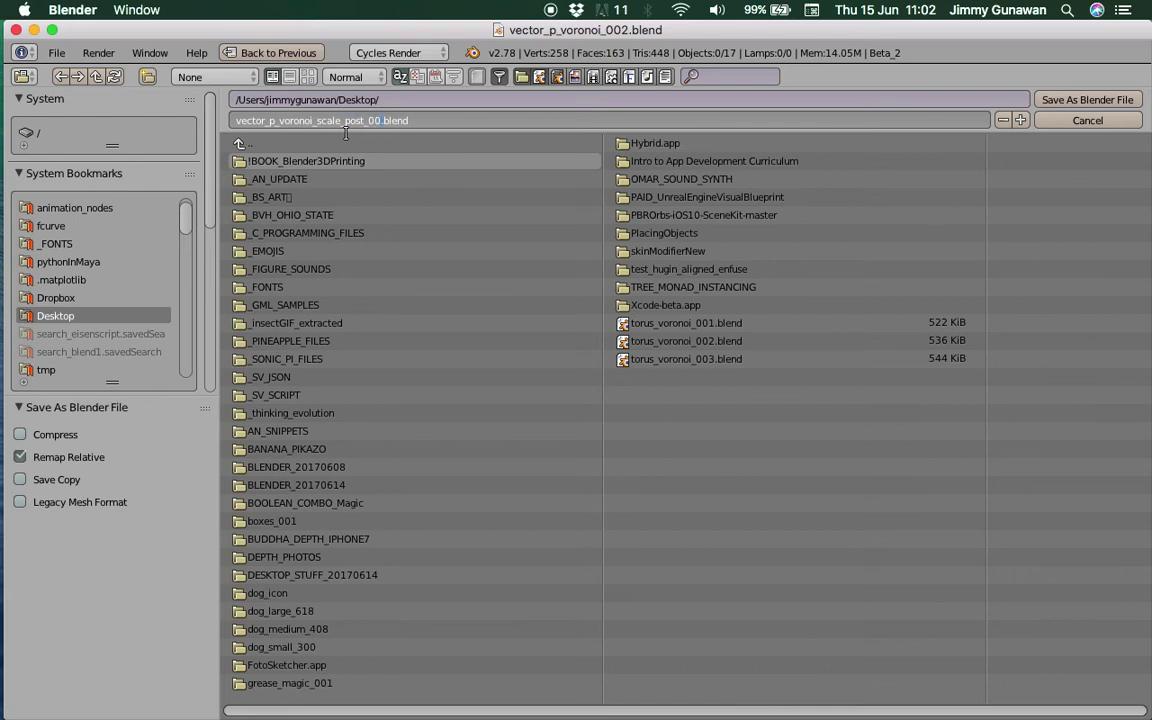
pyautogui.press('Return')
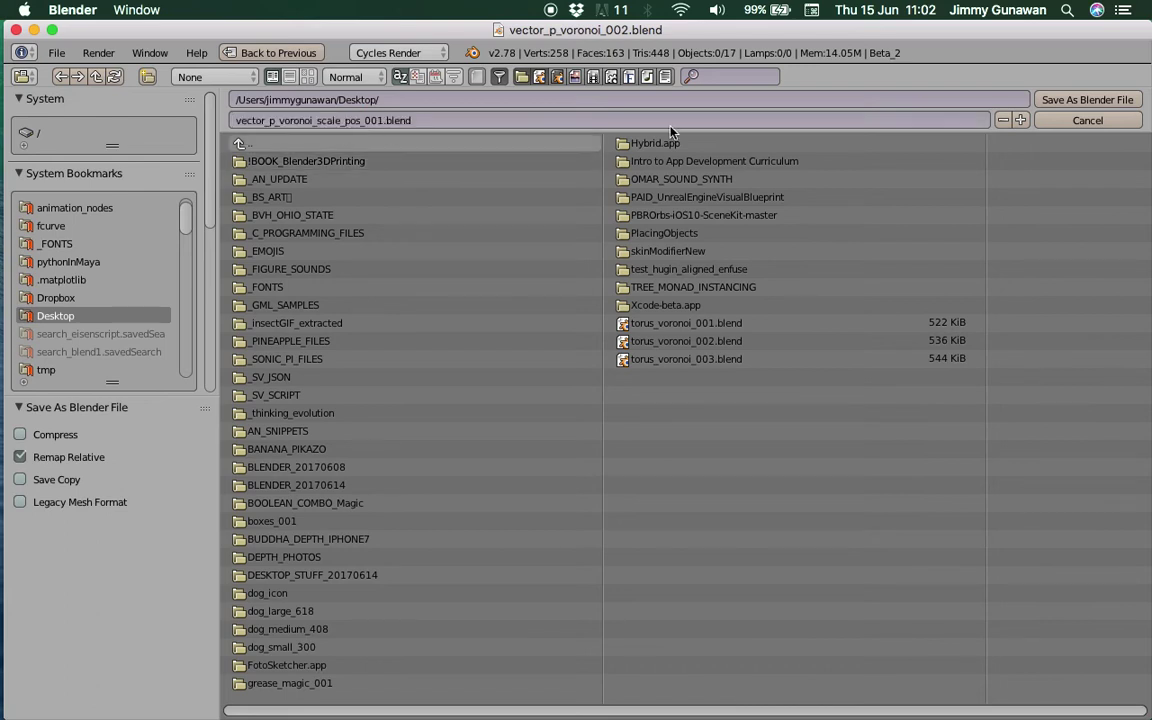
pyautogui.click(1133, 99)
# Delete the multicoloured mesh fragments from the 3D view
pyautogui.moveTo(517, 546); pyautogui.dragTo(588, 522, button='middle')
pyautogui.press('g')
pyautogui.click(625, 470)
pyautogui.press('r')
pyautogui.press('r')
pyautogui.click(643, 447)
pyautogui.press('x')
pyautogui.click(578, 455)
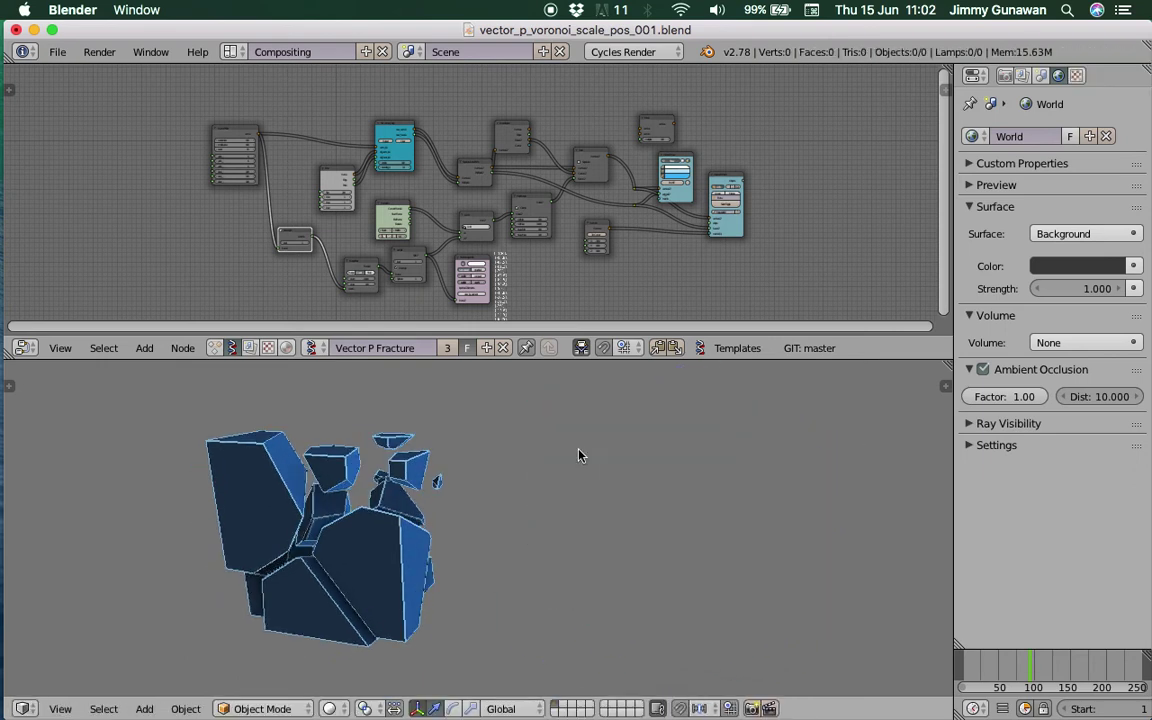
# Scrub the timeline and delete the Viewer BMesh node, keeping only the Viewer Draw preview of the fracture
pyautogui.moveTo(579, 455); pyautogui.dragTo(640, 460, button='middle')
pyautogui.moveTo(980, 669); pyautogui.dragTo(1031, 668)
pyautogui.scroll(6, 743, 208)
pyautogui.moveTo(743, 208); pyautogui.dragTo(576, 181, button='middle')
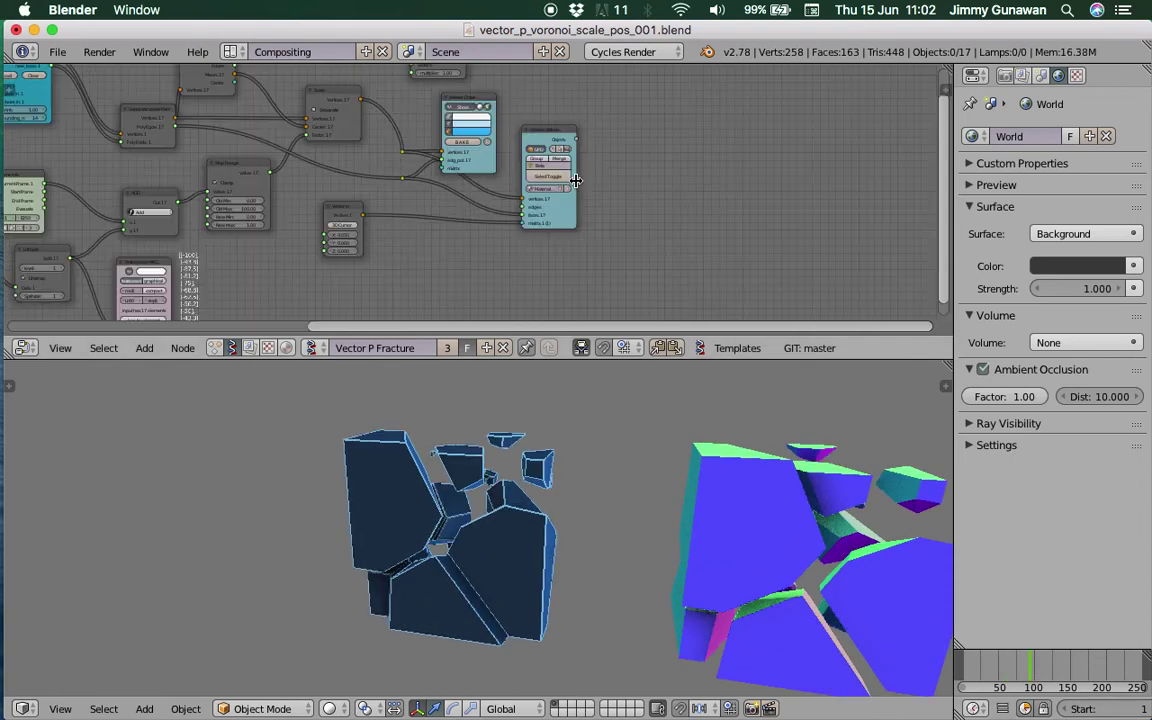
pyautogui.scroll(4, 576, 181)
pyautogui.moveTo(615, 148); pyautogui.dragTo(673, 130)
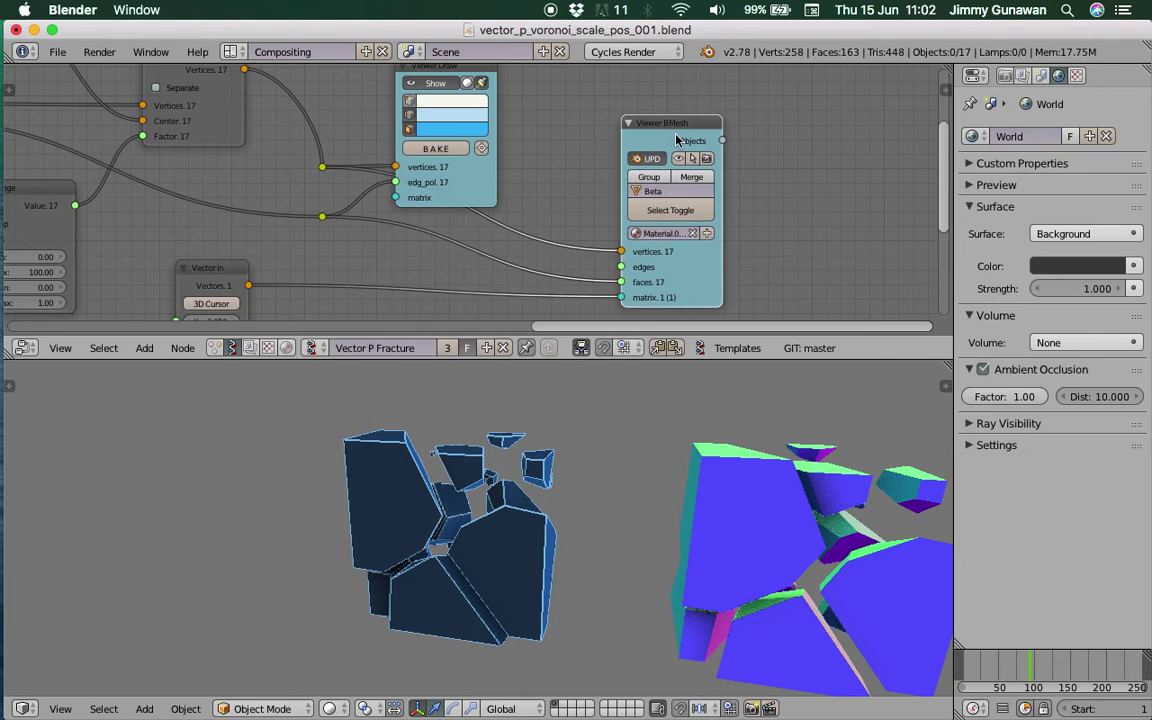
pyautogui.press('x')
pyautogui.moveTo(1044, 668)
pyautogui.mouseDown()
pyautogui.moveTo(966, 666)
pyautogui.moveTo(1043, 667)
pyautogui.mouseUp()
pyautogui.moveTo(614, 538); pyautogui.dragTo(290, 438, button='middle')
# Examine the start of the node tree, from the Vector P Field and Box nodes into the voronoi_3d.py script node
pyautogui.scroll(-2, 180, 140)
pyautogui.moveTo(180, 140); pyautogui.dragTo(521, 186, button='middle')
pyautogui.moveTo(239, 170); pyautogui.dragTo(582, 173, button='middle')
pyautogui.moveTo(180, 181); pyautogui.dragTo(456, 240, button='middle')
pyautogui.scroll(3, 393, 221)
pyautogui.moveTo(322, 114); pyautogui.dragTo(274, 121)
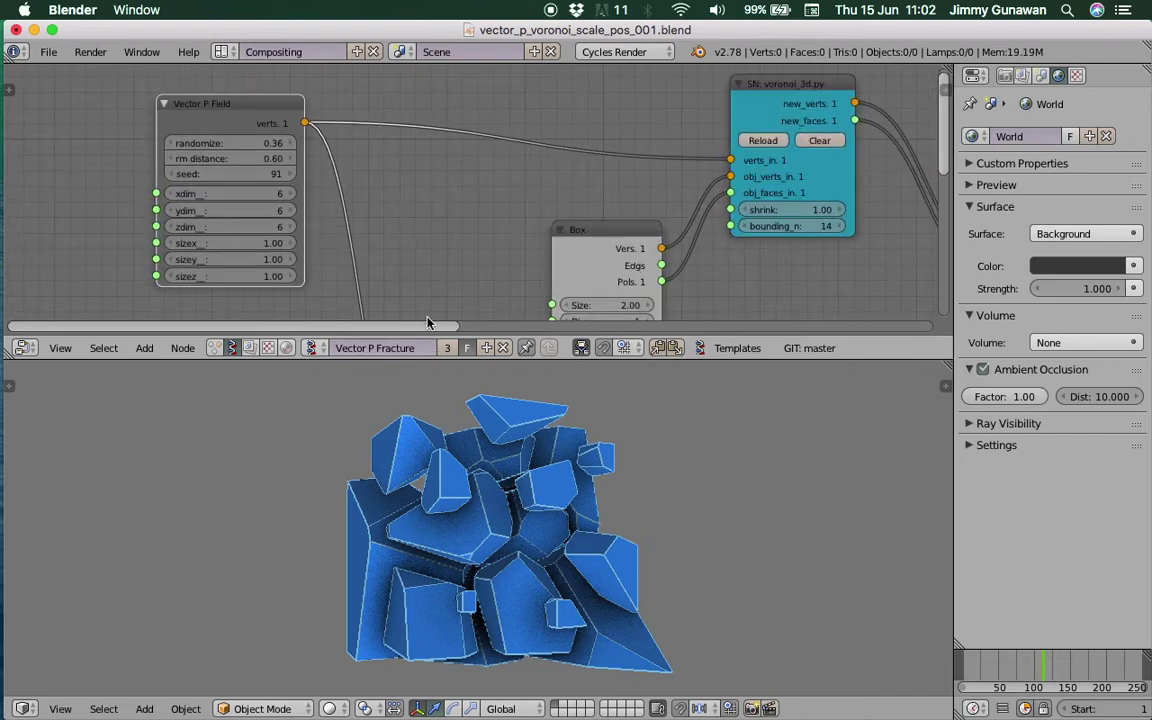
# Enlarge the node editor and examine the List Length, Range Float, List Split and Map Range chain
pyautogui.moveTo(446, 360); pyautogui.dragTo(463, 521)
pyautogui.scroll(-4, 477, 452)
pyautogui.moveTo(477, 452); pyautogui.dragTo(309, 306, button='middle')
pyautogui.moveTo(345, 344); pyautogui.dragTo(286, 307)
pyautogui.moveTo(426, 378); pyautogui.dragTo(435, 354, button='middle')
pyautogui.scroll(2, 435, 354)
pyautogui.moveTo(520, 412); pyautogui.dragTo(451, 358)
pyautogui.scroll(-2, 459, 356)
pyautogui.moveTo(480, 355); pyautogui.dragTo(421, 353, button='middle')
pyautogui.moveTo(526, 360); pyautogui.dragTo(474, 339, button='middle')
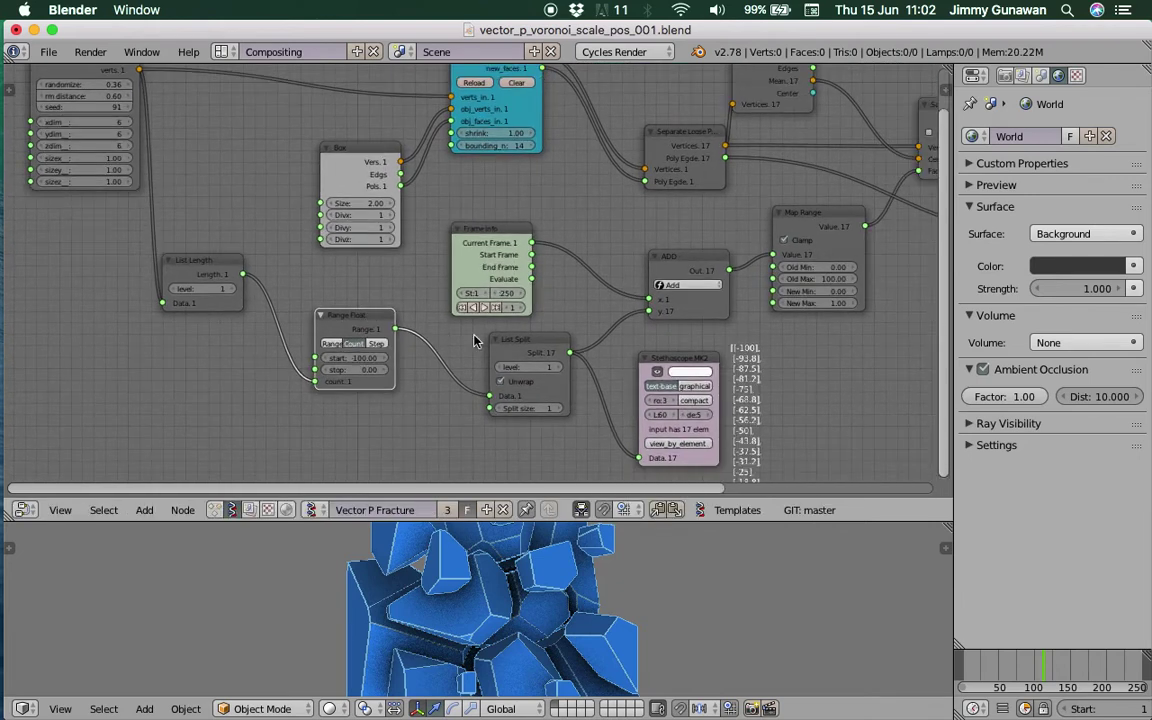
# Reposition the Frame Info, List Split and Stethoscope nodes to tidy the timing part of the node tree
pyautogui.moveTo(495, 243); pyautogui.dragTo(517, 220)
pyautogui.moveTo(554, 283); pyautogui.dragTo(527, 284, button='middle')
pyautogui.moveTo(511, 343); pyautogui.dragTo(488, 331)
pyautogui.moveTo(641, 364); pyautogui.dragTo(626, 366)
# Set the Vector P Field node's xdim, ydim and zdim to 3
pyautogui.moveTo(410, 329); pyautogui.dragTo(540, 403, button='middle')
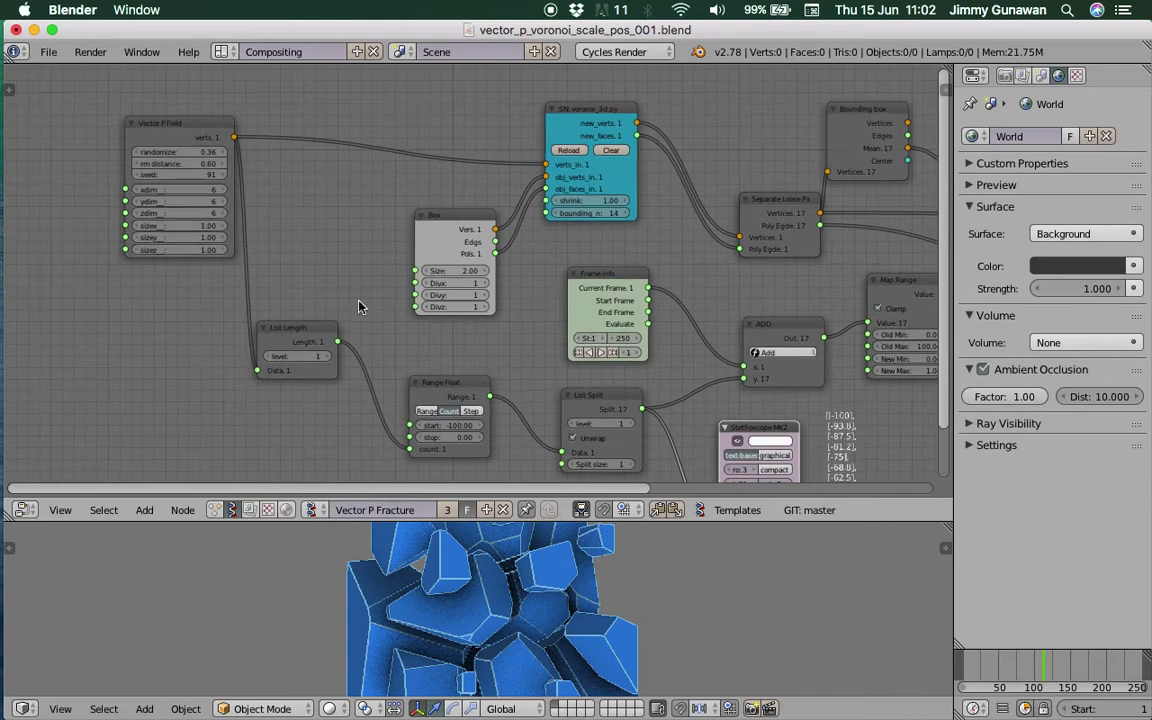
pyautogui.moveTo(293, 279); pyautogui.dragTo(350, 285, button='middle')
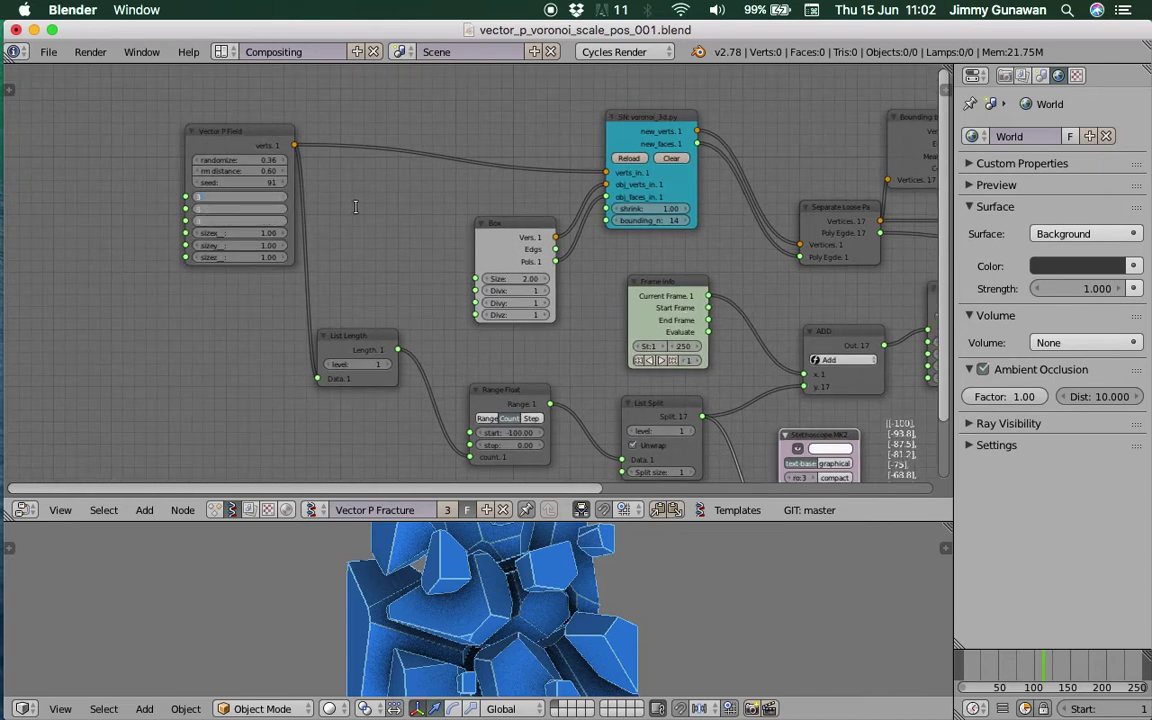
pyautogui.press('Return')
# Enlarge the 3D view, play the animation and scrub the timeline to inspect the fracturing cube
pyautogui.moveTo(488, 522); pyautogui.dragTo(490, 439)
pyautogui.moveTo(535, 552); pyautogui.dragTo(612, 658, button='middle')
pyautogui.click(968, 665)
pyautogui.hotkey('alt', 'a')
pyautogui.moveTo(980, 668); pyautogui.dragTo(1115, 655)
pyautogui.moveTo(674, 599); pyautogui.dragTo(612, 568, button='middle')
pyautogui.scroll(-2, 500, 590)
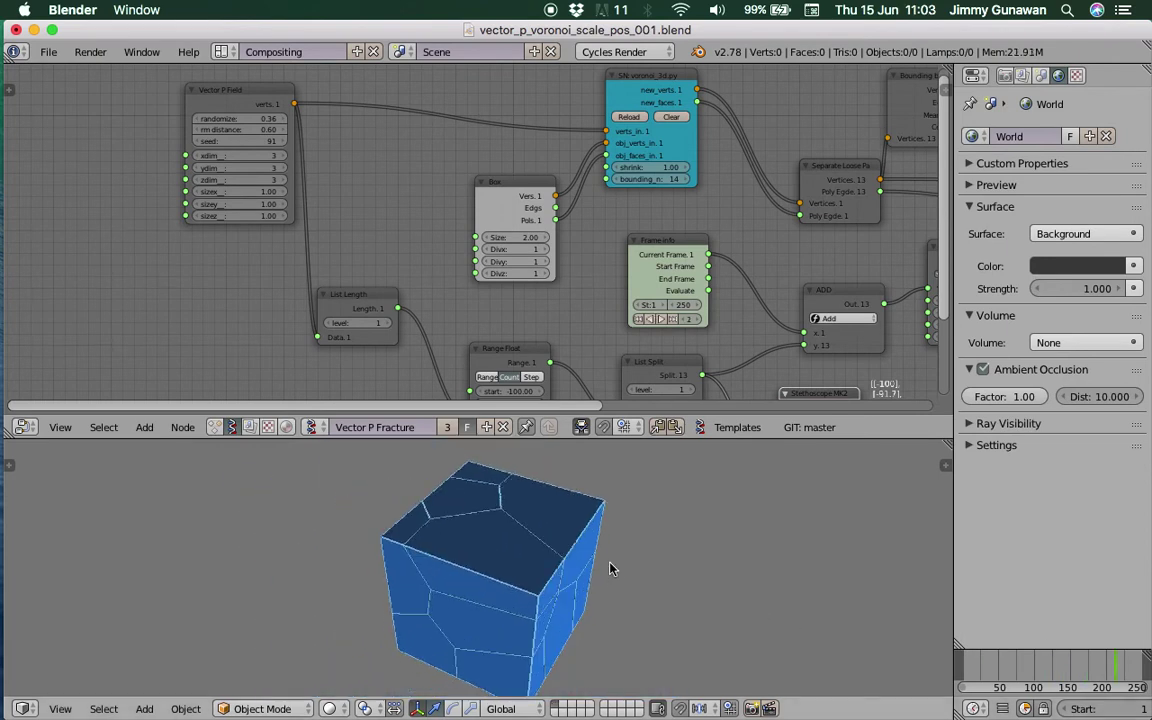
# Move the Box and voronoi_3d.py script nodes closer to the Vector P Field node
pyautogui.moveTo(500, 224); pyautogui.dragTo(462, 240, button='middle')
pyautogui.moveTo(473, 208); pyautogui.dragTo(435, 193)
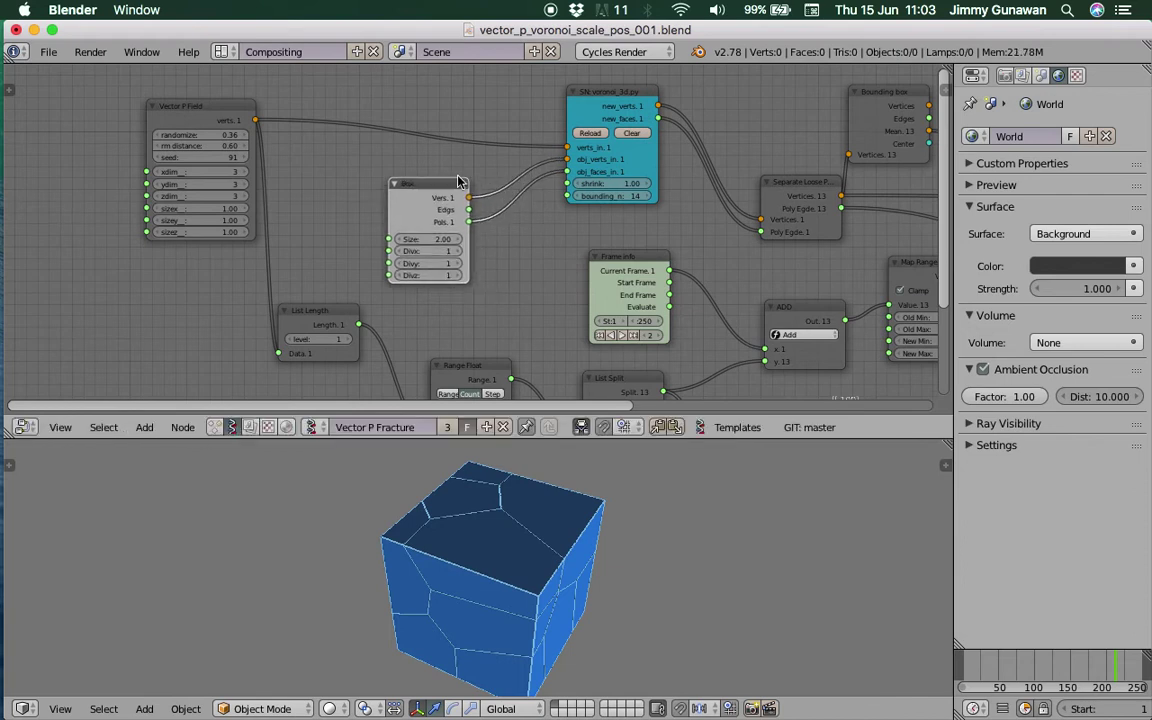
pyautogui.moveTo(598, 107); pyautogui.dragTo(608, 97)
pyautogui.moveTo(556, 129); pyautogui.dragTo(552, 139, button='middle')
pyautogui.click(190, 122)
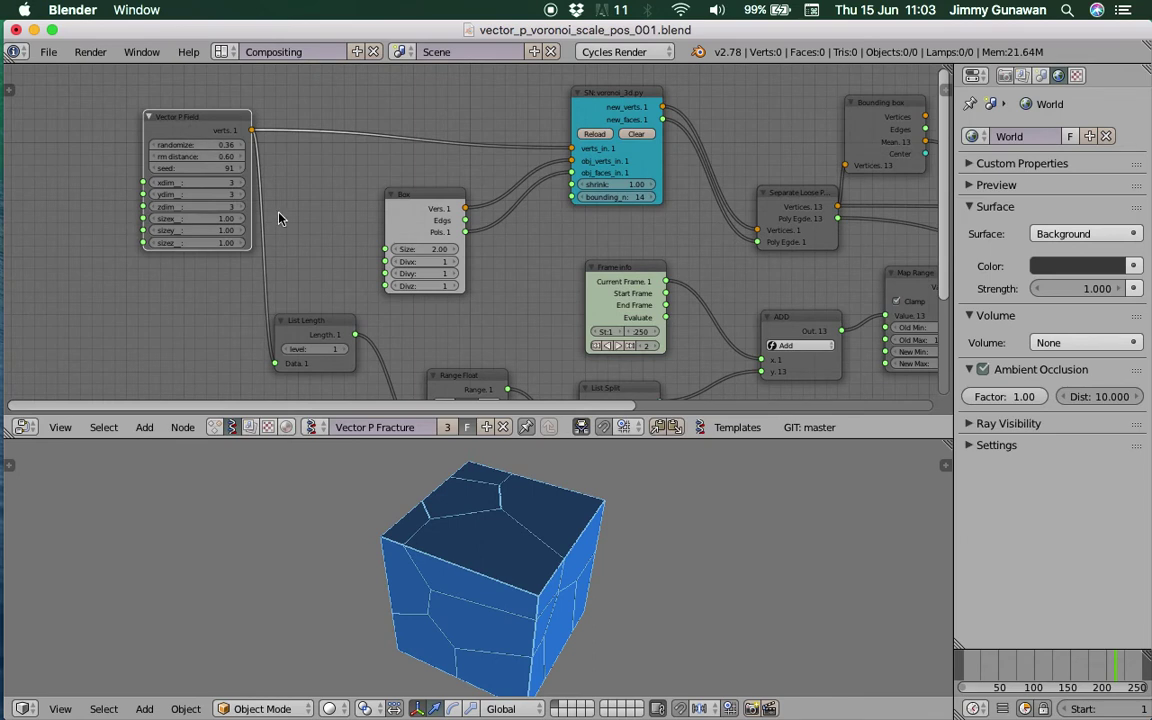
pyautogui.moveTo(470, 508); pyautogui.dragTo(327, 470, button='middle')
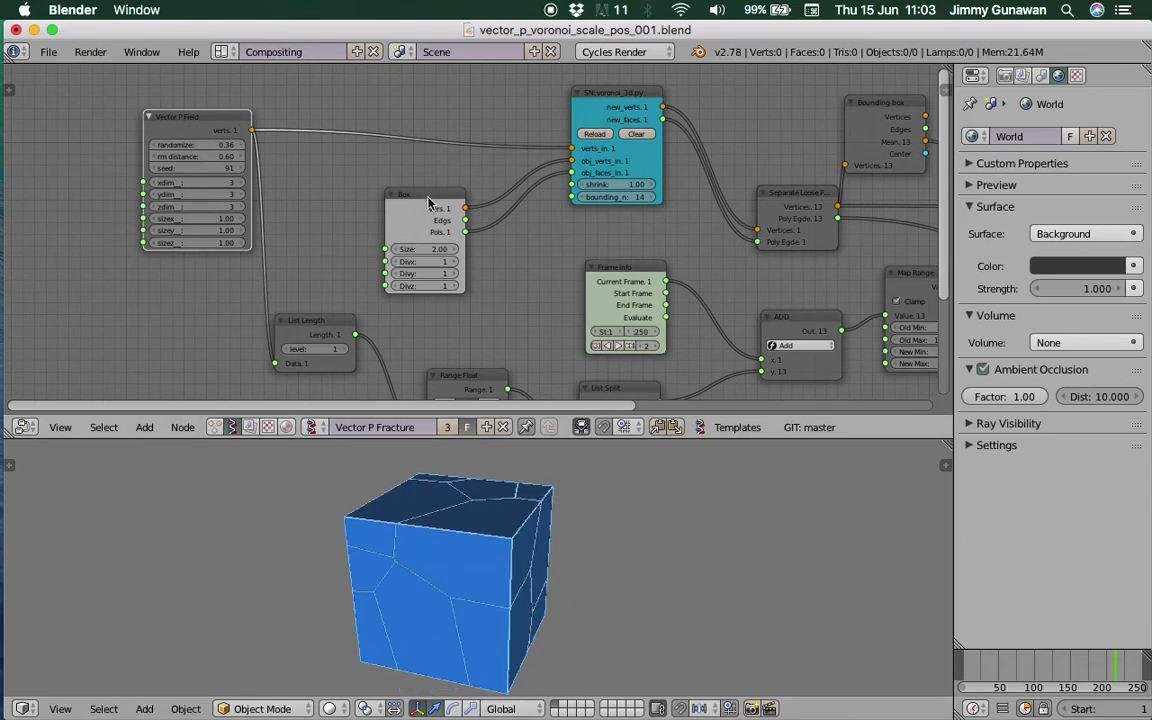
pyautogui.moveTo(430, 200); pyautogui.dragTo(400, 202)
pyautogui.moveTo(610, 99); pyautogui.dragTo(576, 96)
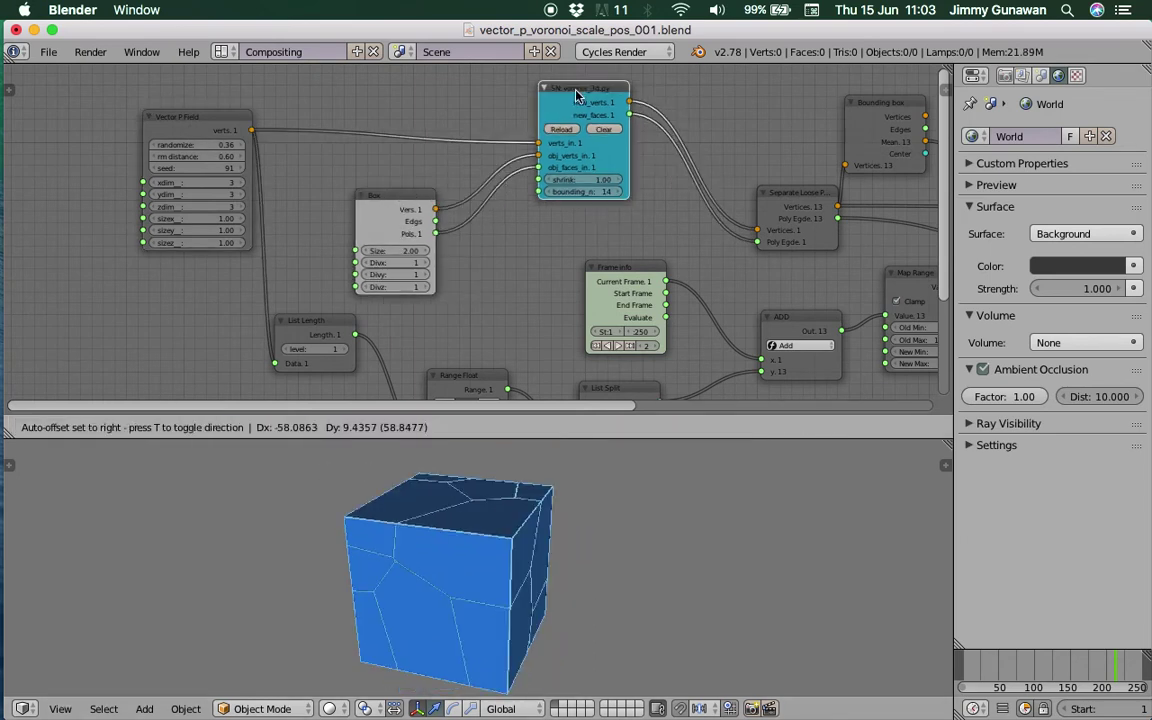
# Examine the Box and voronoi_3d.py script node connections together with the fractured cube in the 3D view
pyautogui.moveTo(576, 96); pyautogui.dragTo(436, 203, button='middle')
pyautogui.scroll(5, 437, 206)
pyautogui.moveTo(432, 177); pyautogui.dragTo(429, 182)
pyautogui.moveTo(501, 177); pyautogui.dragTo(536, 175)
pyautogui.moveTo(492, 204); pyautogui.dragTo(442, 170, button='middle')
pyautogui.scroll(-1, 442, 170)
pyautogui.moveTo(579, 514); pyautogui.dragTo(488, 497, button='middle')
pyautogui.scroll(-2, 537, 209)
# Rearrange the Scale and Viewer Draw nodes to open up space around the unconnected Move node
pyautogui.moveTo(537, 209); pyautogui.dragTo(475, 179, button='middle')
pyautogui.moveTo(589, 255); pyautogui.dragTo(551, 237)
pyautogui.moveTo(702, 149); pyautogui.dragTo(678, 133)
pyautogui.moveTo(591, 141); pyautogui.dragTo(321, 136, button='middle')
pyautogui.moveTo(630, 220); pyautogui.dragTo(621, 193)
pyautogui.moveTo(621, 193); pyautogui.dragTo(577, 187, button='middle')
pyautogui.moveTo(807, 213); pyautogui.dragTo(834, 231)
pyautogui.moveTo(578, 182); pyautogui.dragTo(553, 169)
pyautogui.moveTo(570, 485); pyautogui.dragTo(480, 465, button='middle')
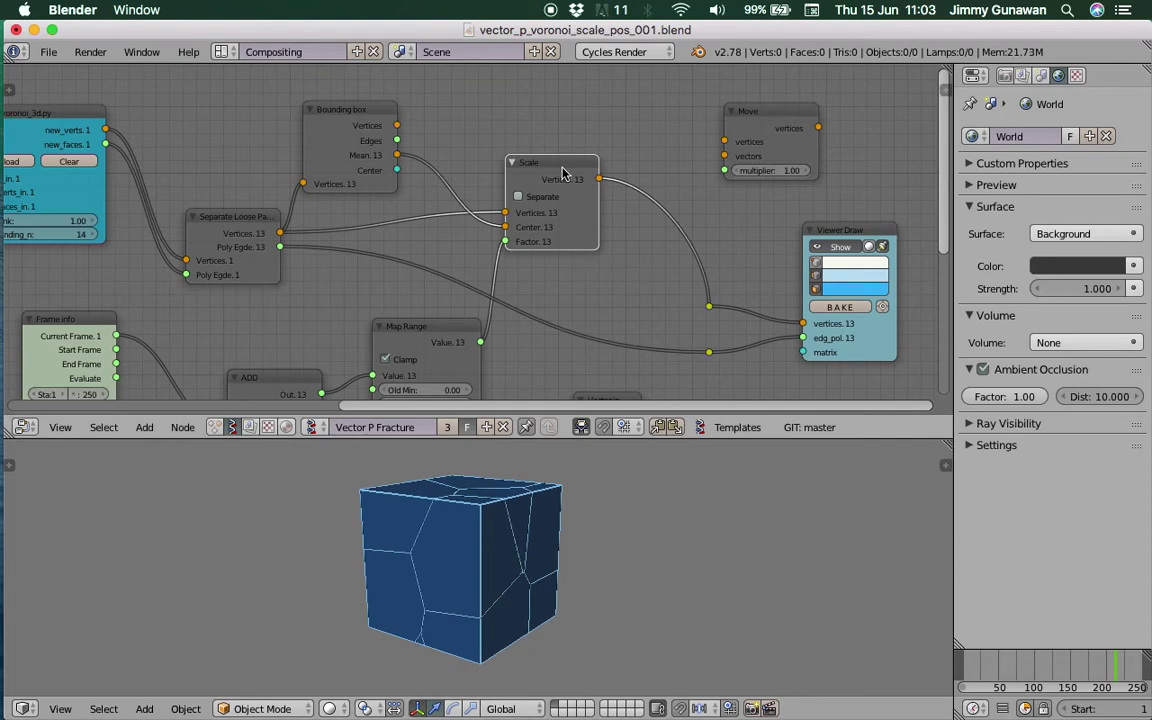
# Shift the Scale node slightly and lower the Map Range node that feeds its factor
pyautogui.moveTo(563, 173); pyautogui.dragTo(577, 168)
pyautogui.scroll(-5, 560, 185)
pyautogui.moveTo(493, 217); pyautogui.dragTo(482, 249)
pyautogui.scroll(4, 610, 150)
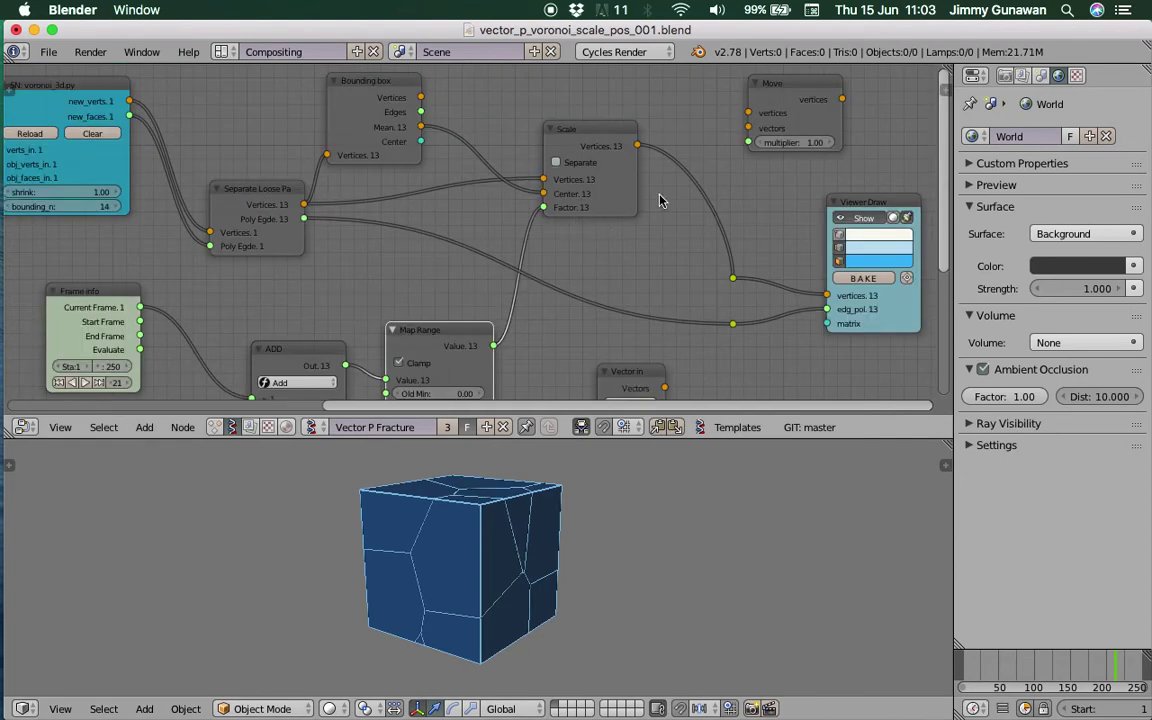
# Scrub the timeline from its start to about frame 210 to check how the fractured pieces scale
pyautogui.click(972, 672)
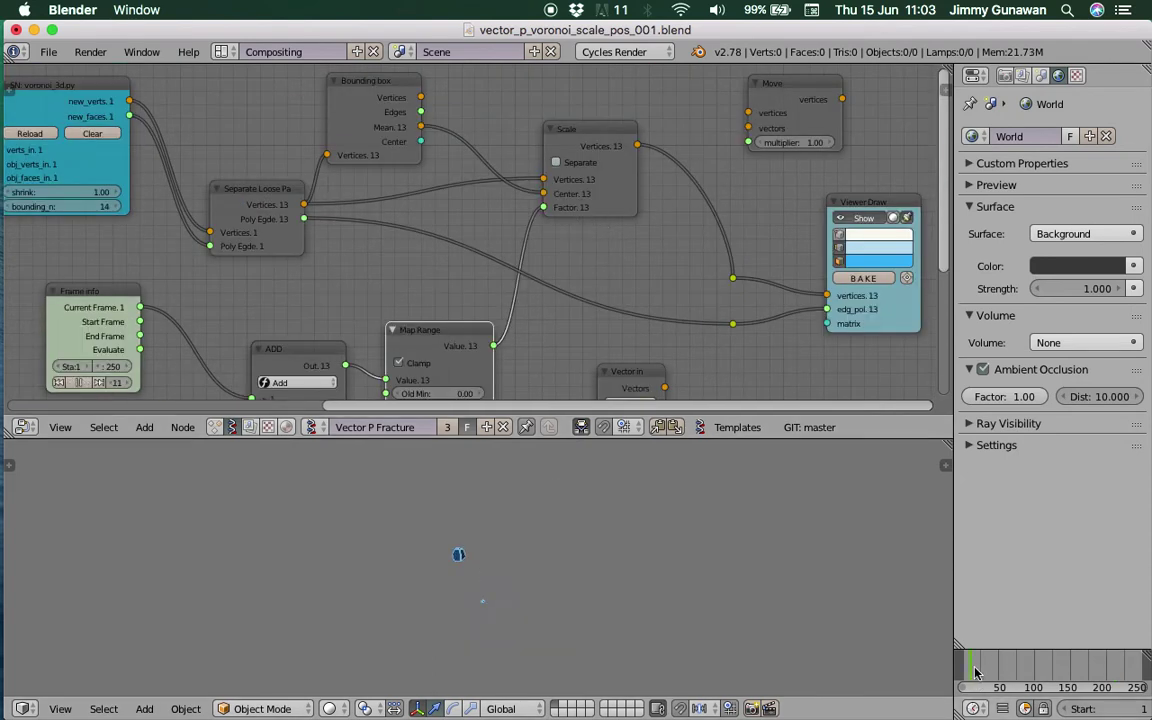
pyautogui.moveTo(990, 672); pyautogui.dragTo(1101, 676)
# Delete the unconnected Vector in node and save the file over the existing version
pyautogui.moveTo(579, 312)
pyautogui.mouseDown(button='middle')
pyautogui.moveTo(600, 222)
pyautogui.moveTo(607, 283)
pyautogui.moveTo(601, 257)
pyautogui.moveTo(546, 290)
pyautogui.mouseUp(button='middle')
pyautogui.click(658, 287)
pyautogui.press('x')
pyautogui.hotkey('ctrl', 's')
pyautogui.click(599, 288)
# Move the Viewer Draw node further from the Scale node and shift the unconnected Move node up
pyautogui.moveTo(779, 224); pyautogui.dragTo(851, 242)
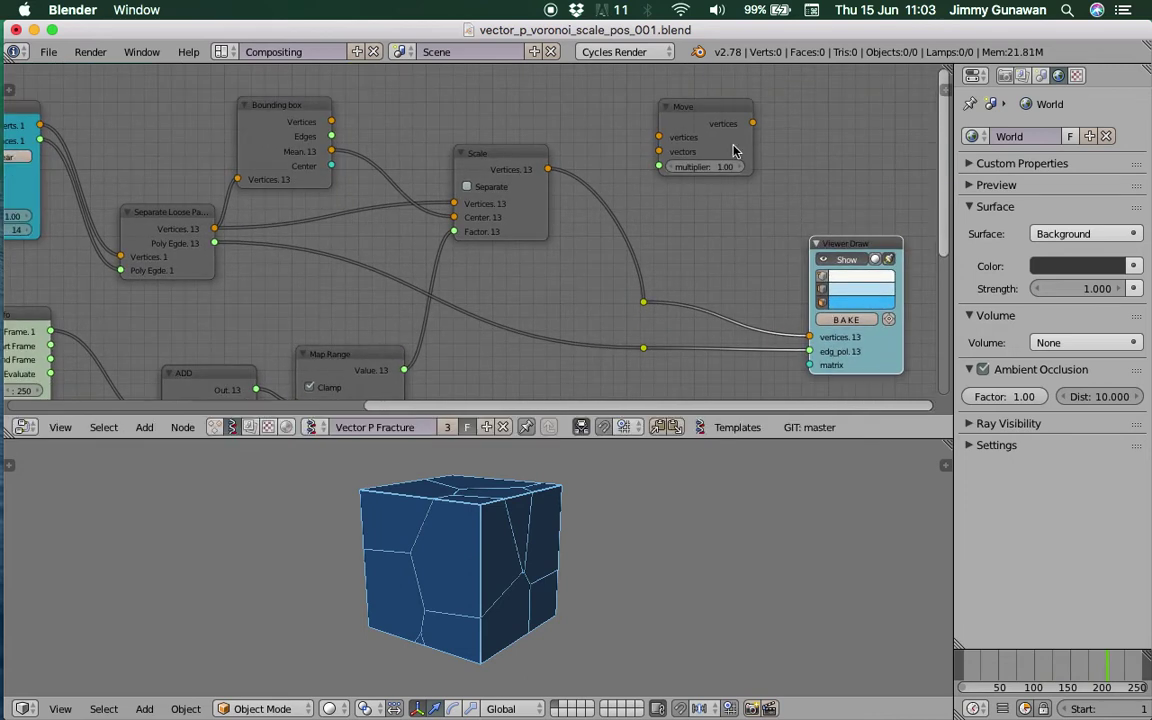
pyautogui.moveTo(727, 141); pyautogui.dragTo(755, 105)
pyautogui.hscroll(3, 648, 172)
pyautogui.keyDown('ctrl'); pyautogui.scroll(5, 674, 278); pyautogui.keyUp('ctrl')
pyautogui.hscroll(5, 600, 268)
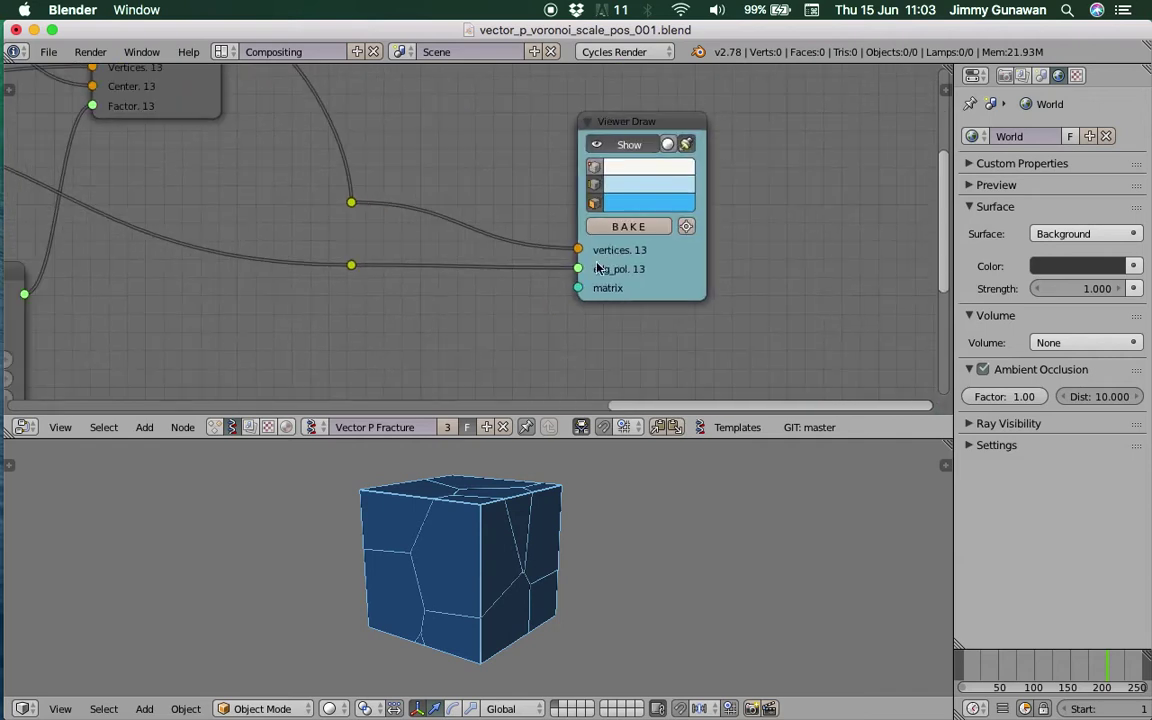
# Reposition the two reroute points and the Viewer Draw node they feed, leaving more room after the Scale node
pyautogui.scroll(-2, 653, 281)
pyautogui.moveTo(478, 280); pyautogui.dragTo(537, 238)
pyautogui.press('g')
pyautogui.click(552, 328)
pyautogui.rightClick(471, 329)
pyautogui.press('g')
pyautogui.click(586, 349)
pyautogui.moveTo(522, 509)
pyautogui.mouseDown(button='middle')
pyautogui.moveTo(442, 562)
pyautogui.moveTo(368, 463)
pyautogui.moveTo(455, 552)
pyautogui.mouseUp(button='middle')
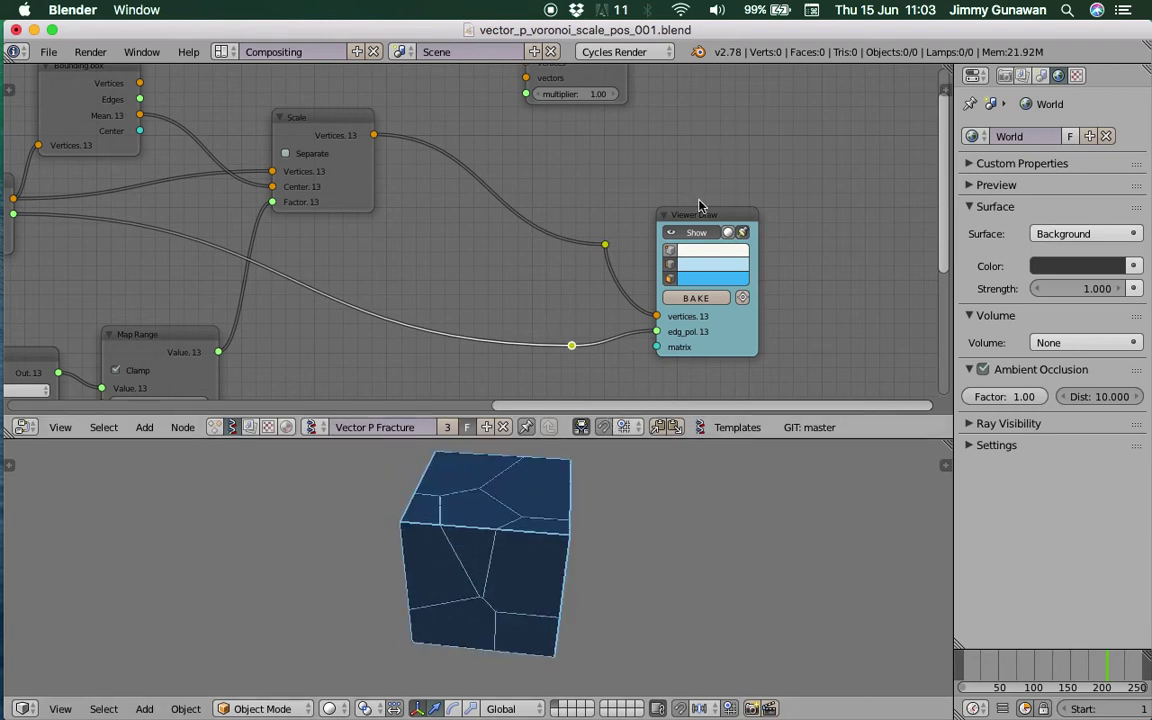
pyautogui.moveTo(686, 217); pyautogui.dragTo(757, 215)
# Line up the Scale and Move nodes side by side ahead of the Viewer Draw node
pyautogui.scroll(-2, 609, 229)
pyautogui.moveTo(609, 229); pyautogui.dragTo(672, 239, button='middle')
pyautogui.moveTo(419, 146); pyautogui.dragTo(409, 135)
pyautogui.moveTo(564, 166); pyautogui.dragTo(526, 212, button='middle')
pyautogui.click(606, 115)
pyautogui.moveTo(605, 120); pyautogui.dragTo(574, 188)
pyautogui.scroll(2, 584, 160)
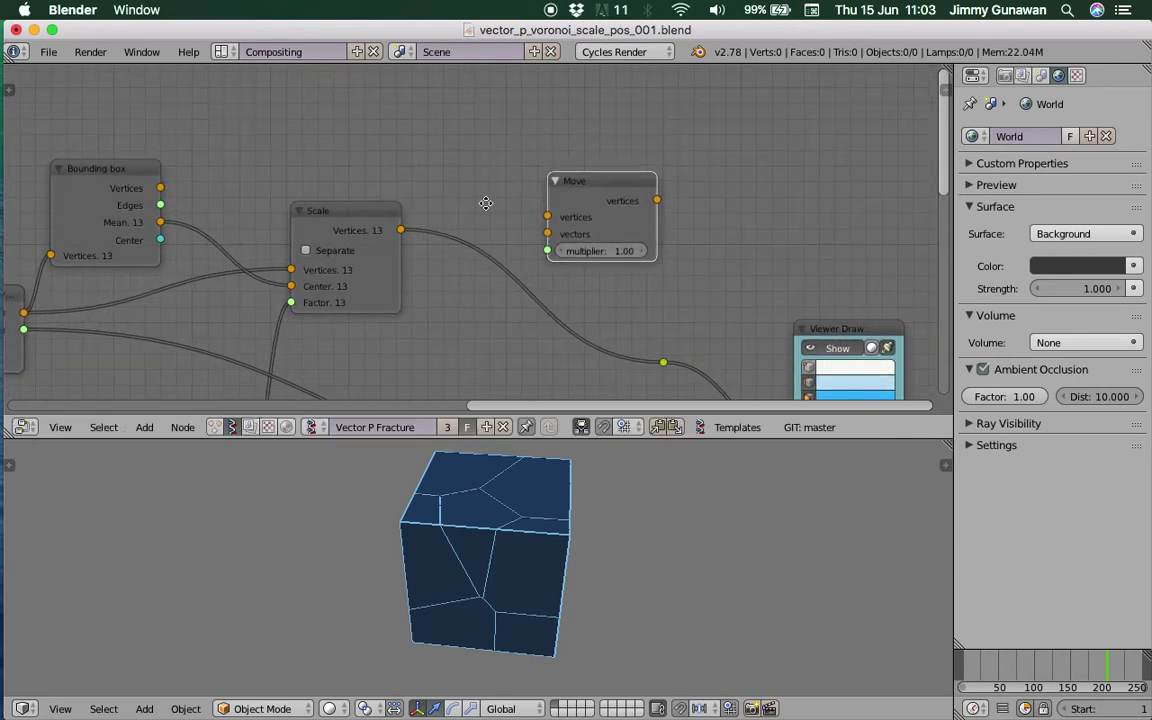
pyautogui.moveTo(574, 188); pyautogui.dragTo(587, 184, button='middle')
pyautogui.moveTo(348, 209); pyautogui.dragTo(373, 207)
# Scrub the animation from the start to about frame 110 and view the partly scaled pieces from another angle
pyautogui.moveTo(576, 540); pyautogui.dragTo(650, 560, button='middle')
pyautogui.click(967, 664)
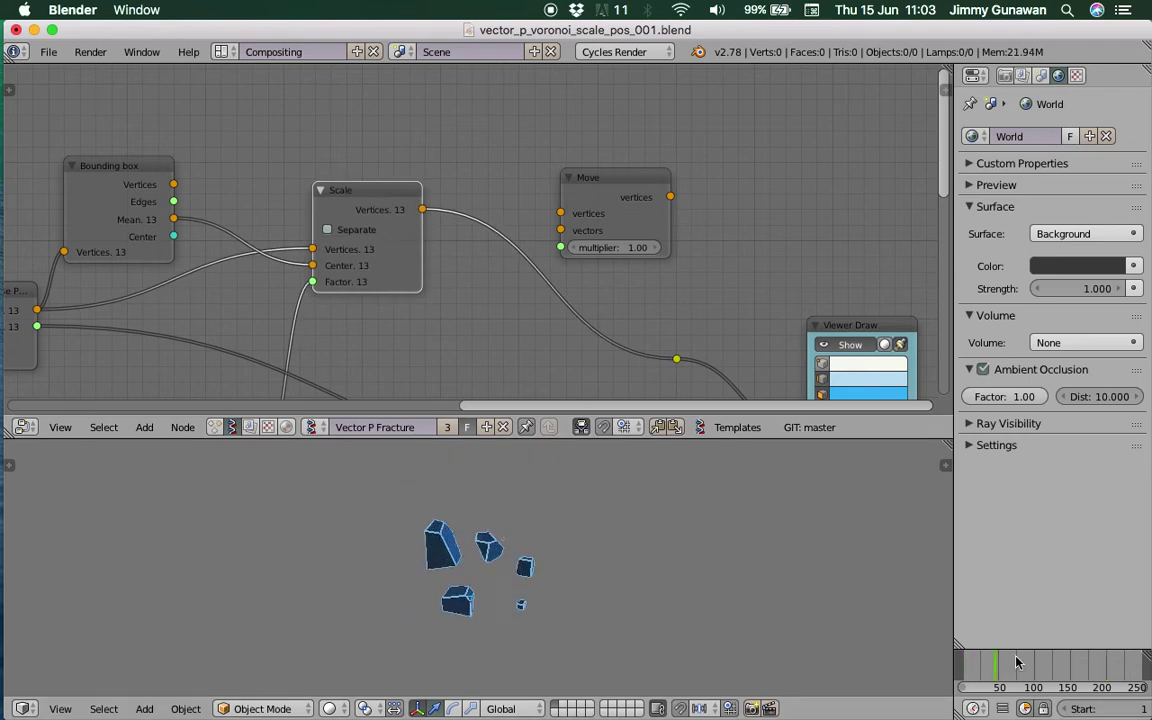
pyautogui.moveTo(590, 545); pyautogui.dragTo(545, 569, button='middle')
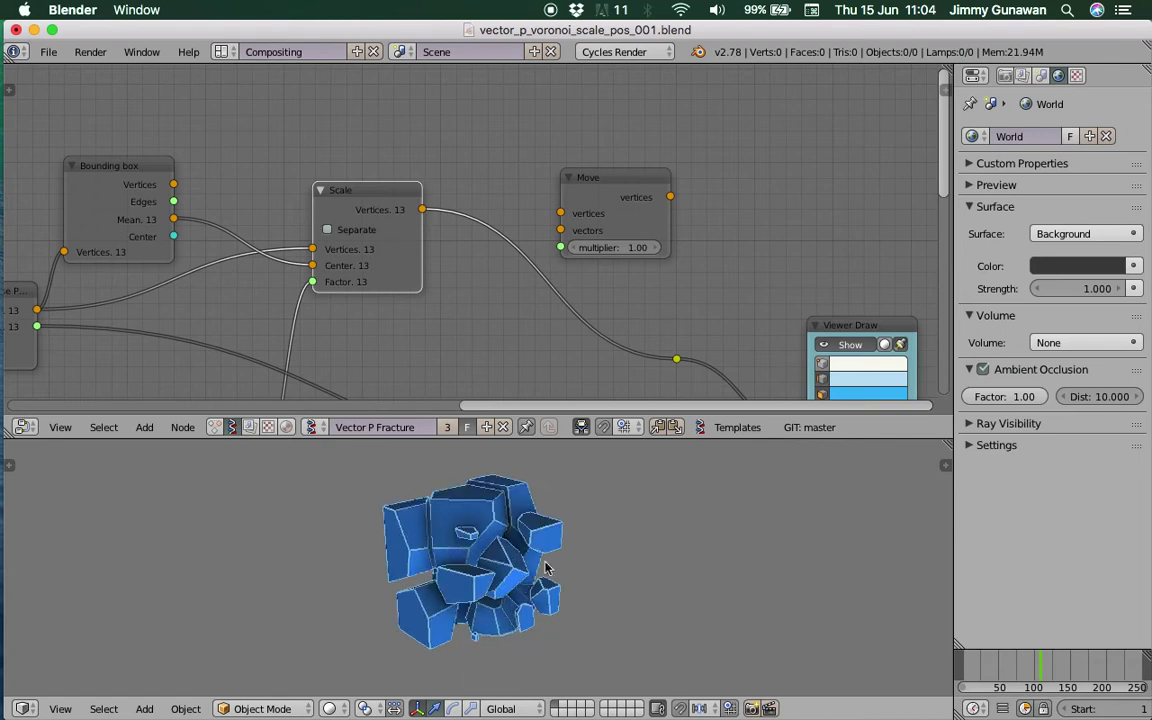
# Route the Scale node's vertices through the Move node into the reroute point that feeds Viewer Draw
pyautogui.moveTo(422, 210); pyautogui.dragTo(428, 216)
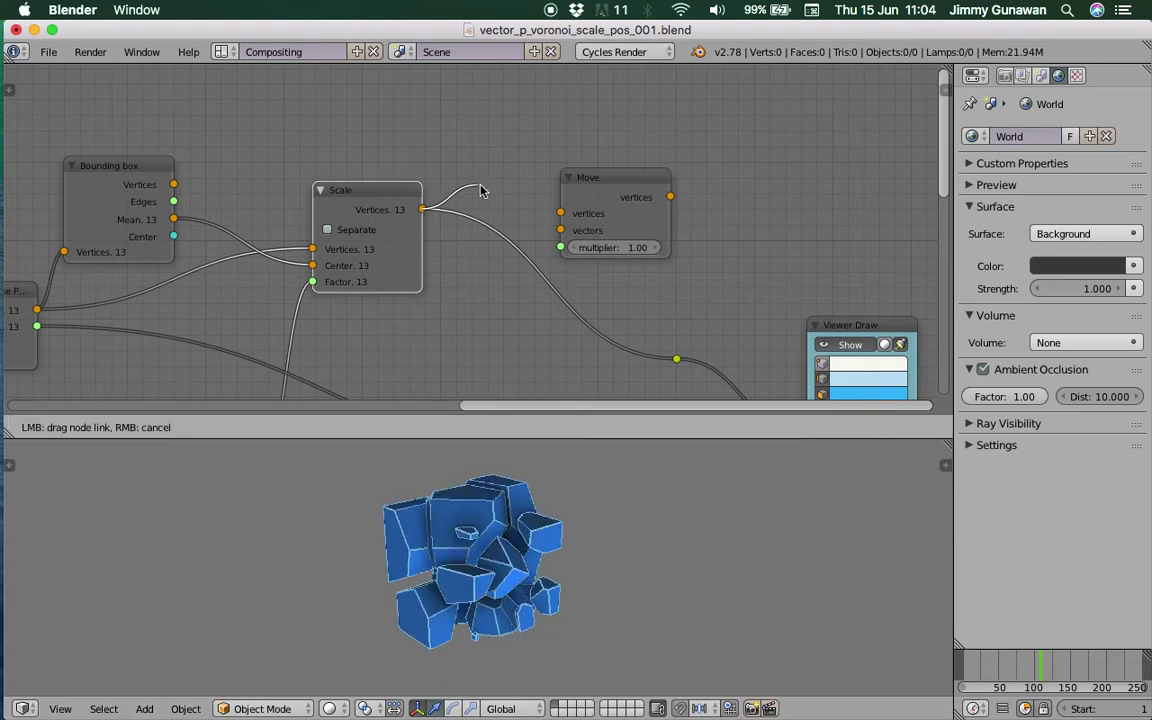
pyautogui.moveTo(545, 210); pyautogui.dragTo(561, 213)
pyautogui.moveTo(676, 202); pyautogui.dragTo(689, 349)
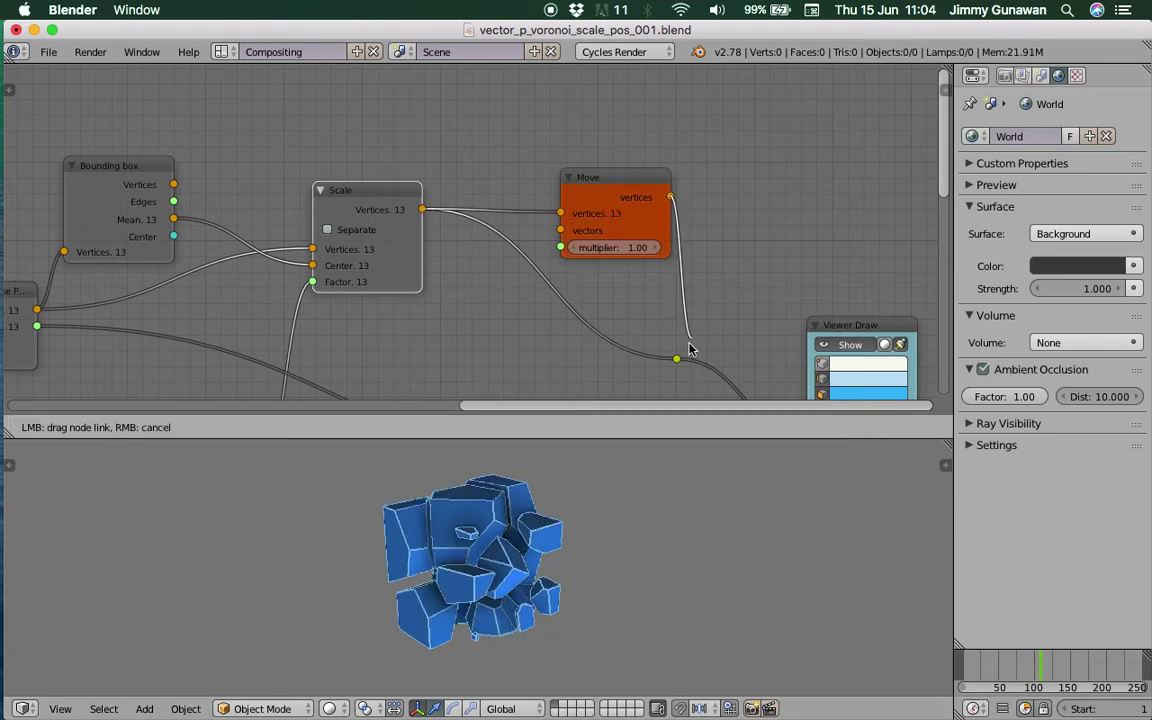
# Add a Random Vector MK2 node and place it above the link between the Scale and Move nodes
pyautogui.scroll(2, 514, 146)
pyautogui.hotkey('shift', 'a')
pyautogui.click(498, 141)
pyautogui.write('random')
pyautogui.press('Return')
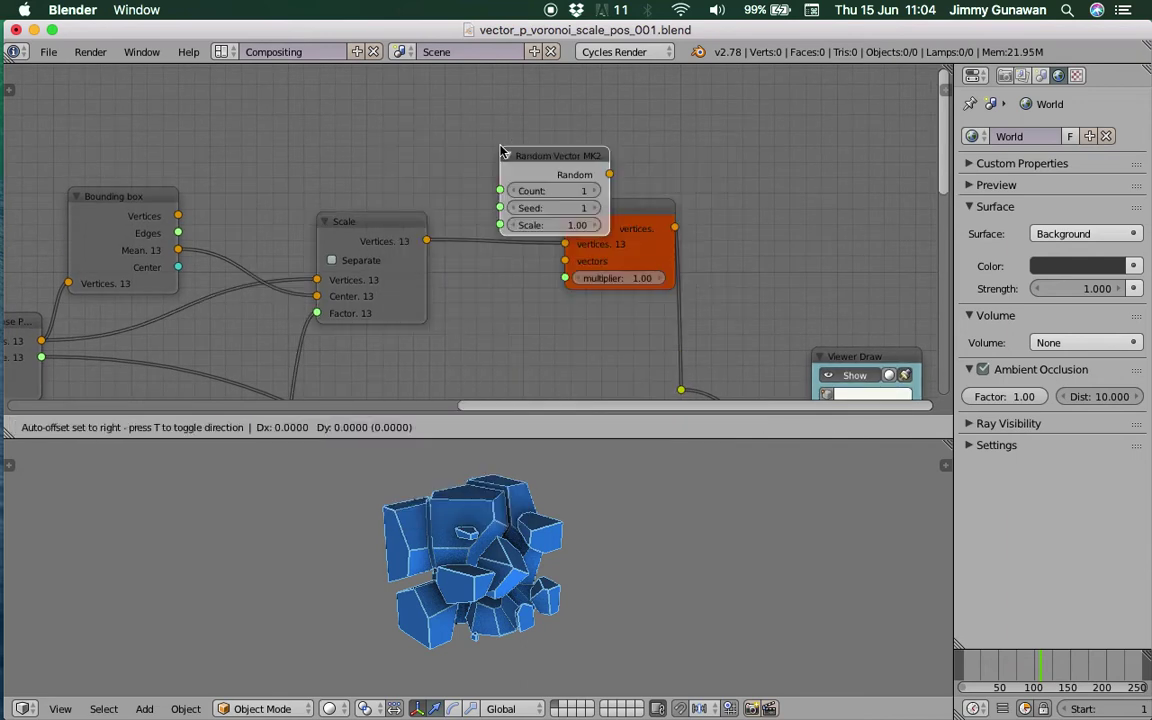
pyautogui.click(463, 144)
pyautogui.moveTo(463, 144); pyautogui.dragTo(521, 125, button='middle')
# Enlarge the node editor and connect the List Length node's Length output to the Random Vector MK2 node's Count
pyautogui.scroll(2, 455, 250)
pyautogui.scroll(-9, 541, 272)
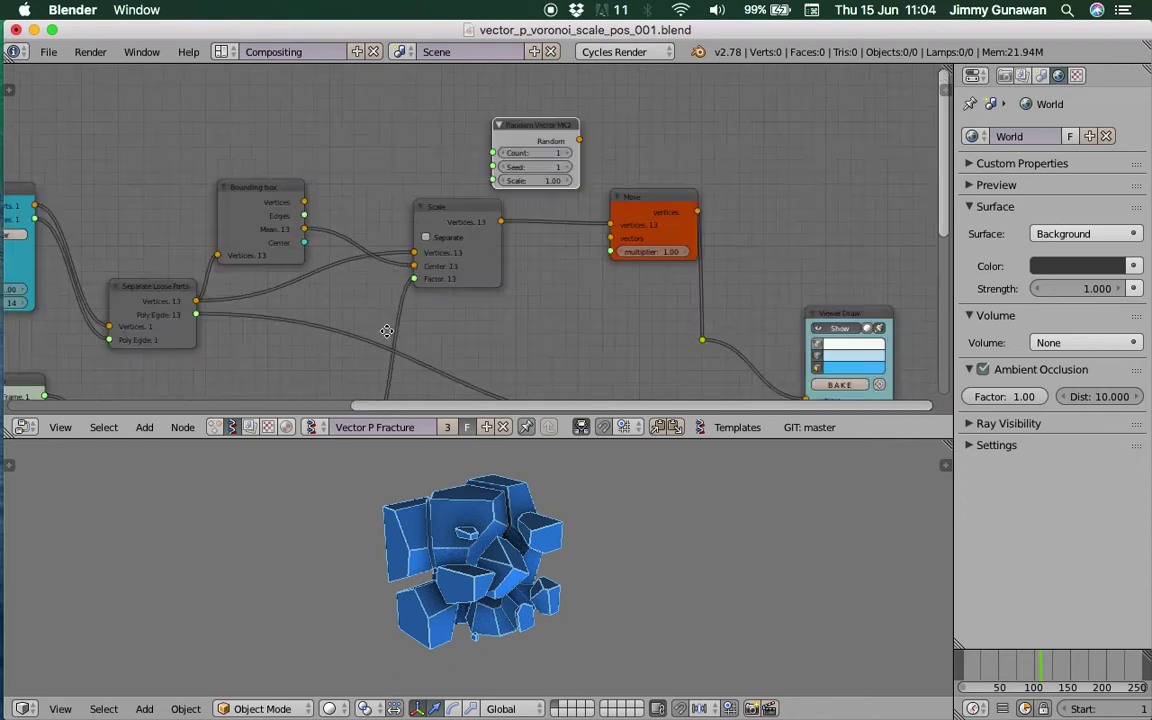
pyautogui.moveTo(335, 350); pyautogui.dragTo(435, 250, button='middle')
pyautogui.moveTo(376, 294); pyautogui.dragTo(446, 246, button='middle')
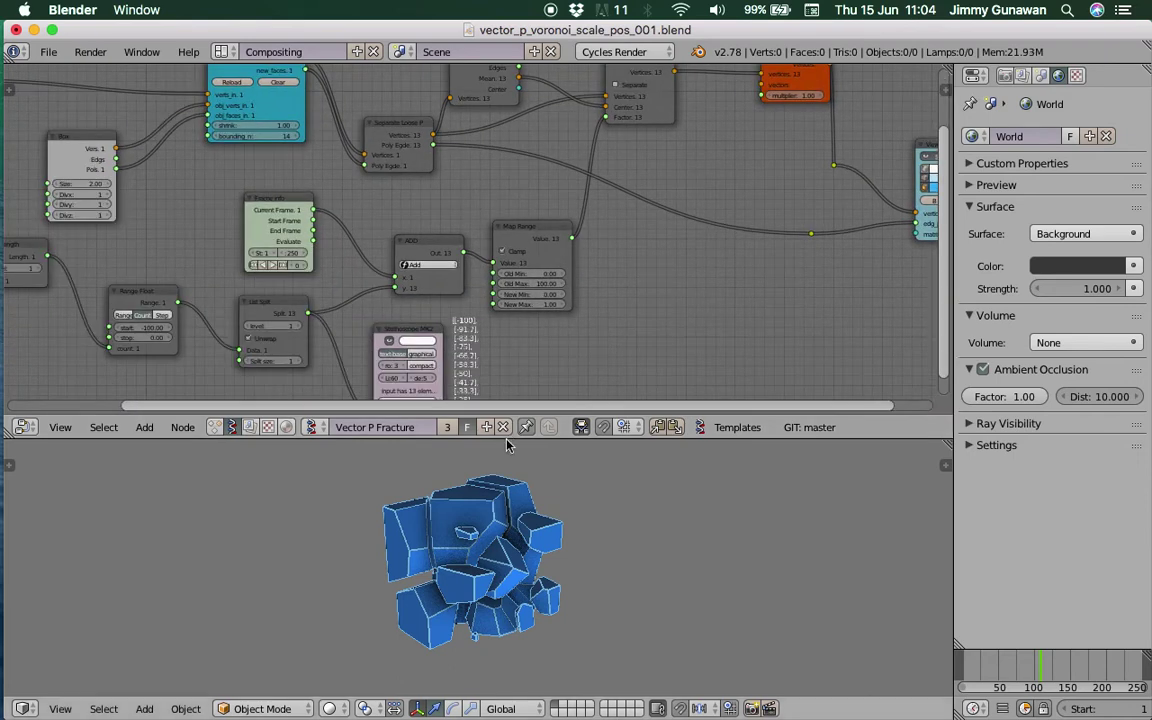
pyautogui.moveTo(514, 440); pyautogui.dragTo(532, 516)
pyautogui.moveTo(146, 330); pyautogui.dragTo(347, 357, button='middle')
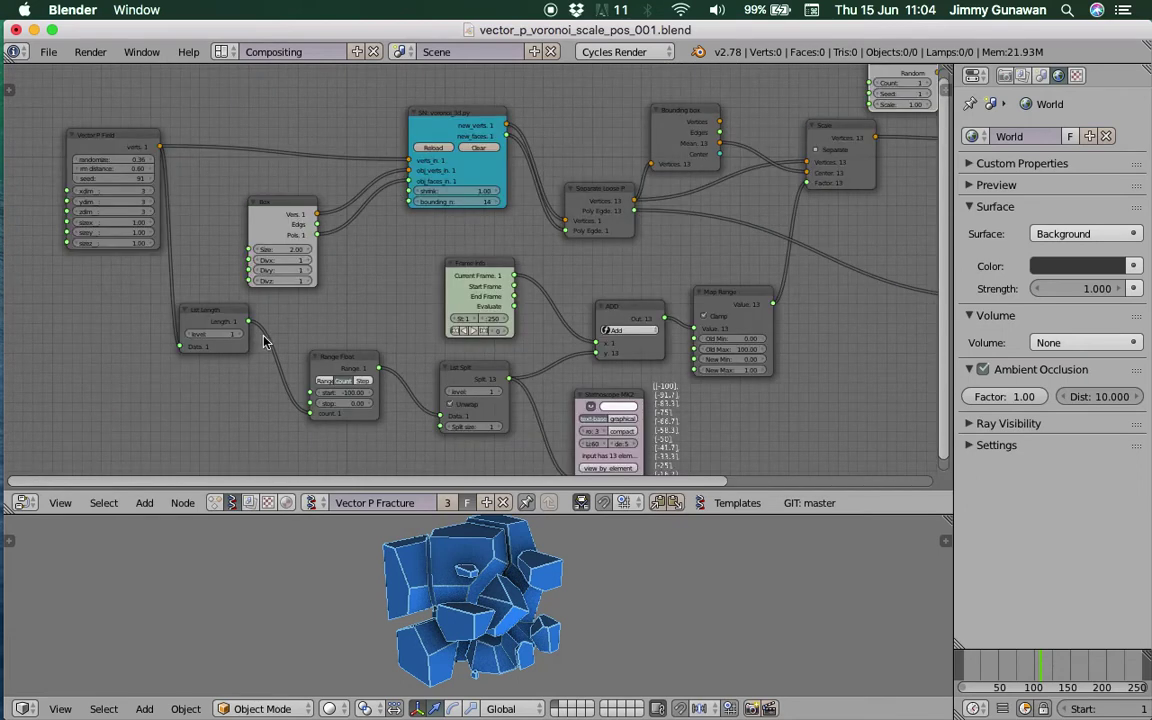
pyautogui.moveTo(214, 312); pyautogui.dragTo(274, 323)
pyautogui.moveTo(274, 323); pyautogui.dragTo(201, 393, button='middle')
pyautogui.moveTo(176, 384); pyautogui.dragTo(621, 186)
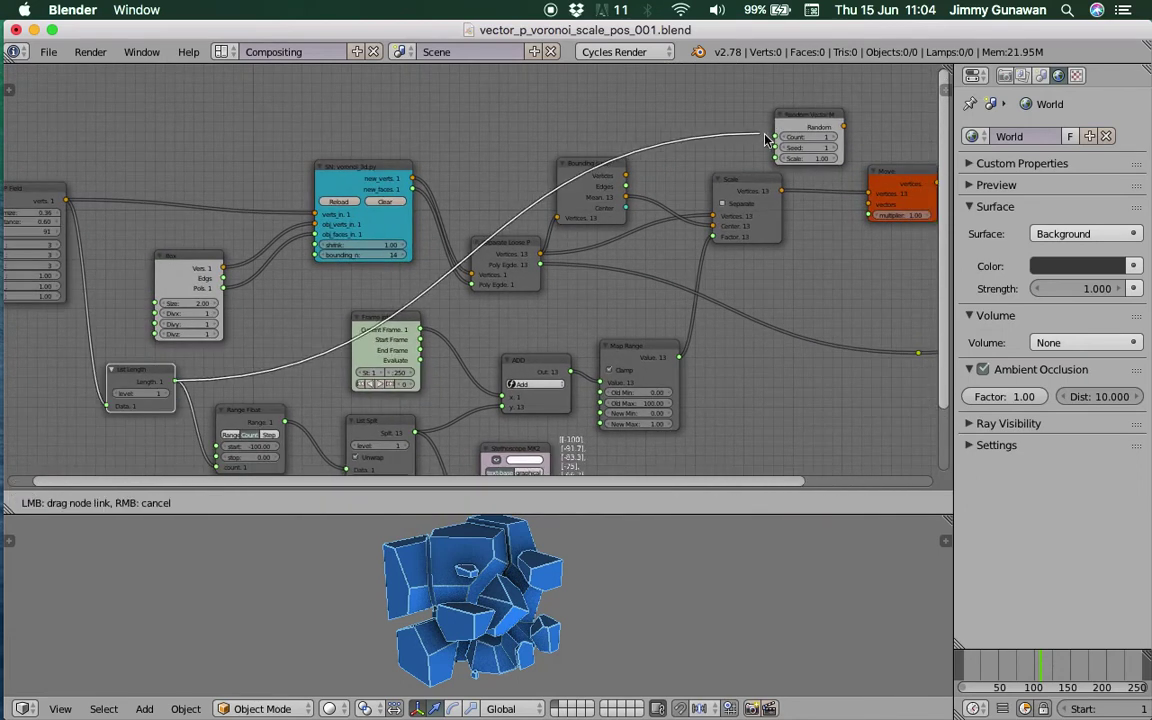
pyautogui.moveTo(728, 237); pyautogui.dragTo(453, 288, button='middle')
# Connect the Random Vector MK2 node's Random output to the Move node's vectors input and save the file
pyautogui.scroll(4, 453, 288)
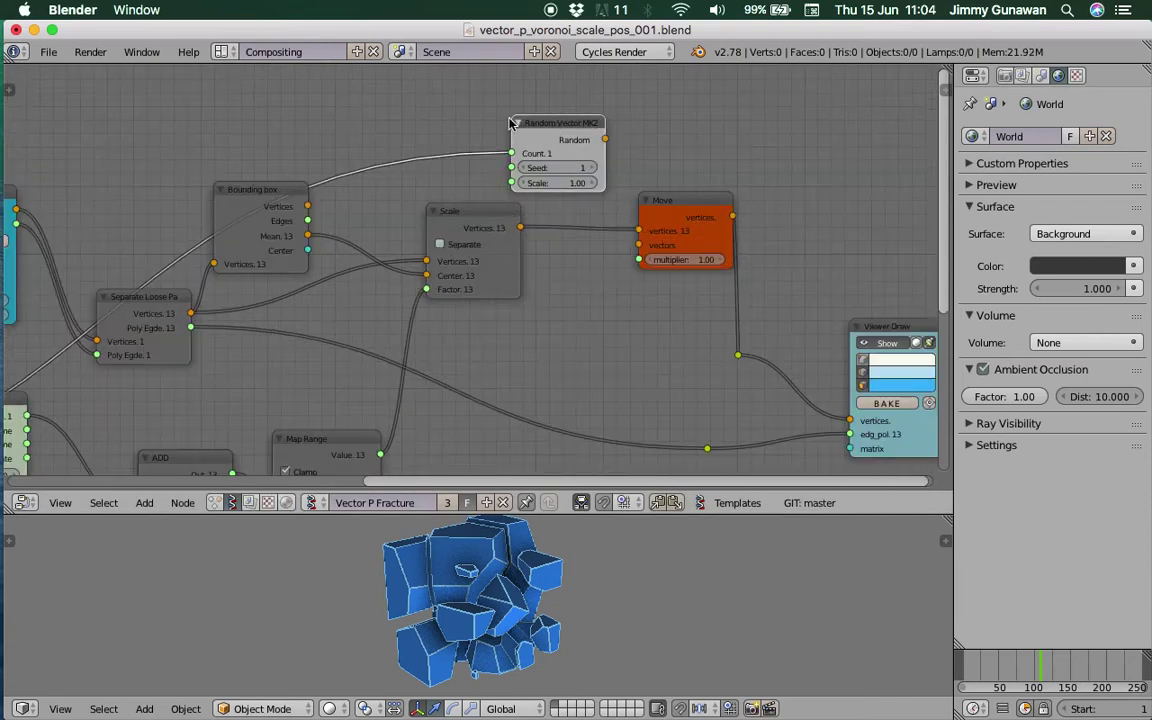
pyautogui.moveTo(558, 122); pyautogui.dragTo(496, 122)
pyautogui.scroll(4, 520, 150)
pyautogui.moveTo(720, 213); pyautogui.dragTo(568, 251, button='middle')
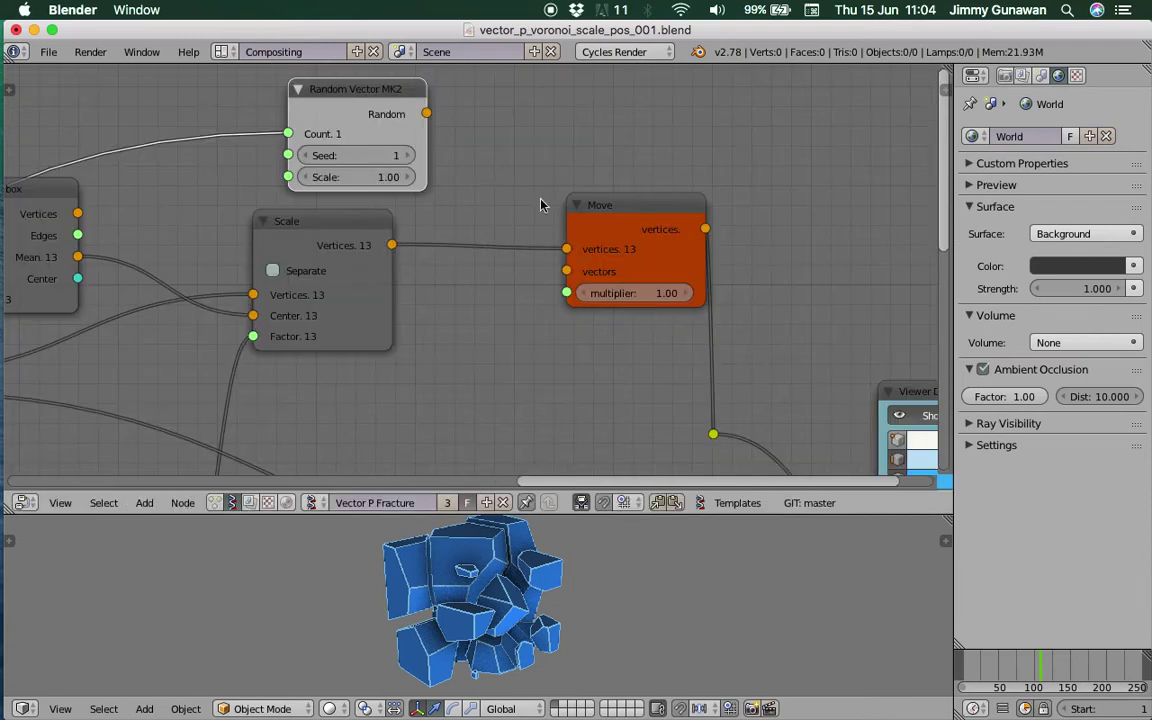
pyautogui.moveTo(541, 199); pyautogui.dragTo(572, 229, button='middle')
pyautogui.moveTo(415, 133); pyautogui.dragTo(491, 120)
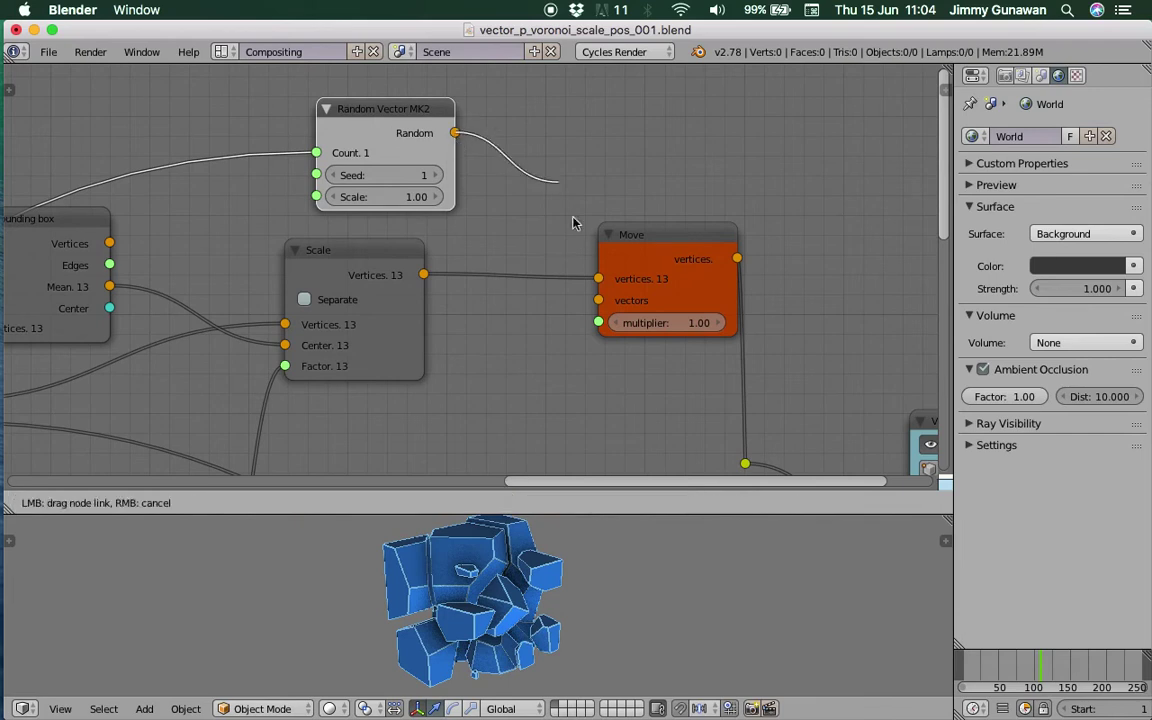
pyautogui.moveTo(593, 305); pyautogui.dragTo(597, 301)
pyautogui.moveTo(635, 224); pyautogui.dragTo(562, 177, button='middle')
pyautogui.hotkey('ctrl', 's')
pyautogui.click(561, 175)
# Try a multiplier of -0.02 on the Move node
pyautogui.scroll(-3, 610, 635)
pyautogui.moveTo(504, 616); pyautogui.dragTo(484, 596, button='middle')
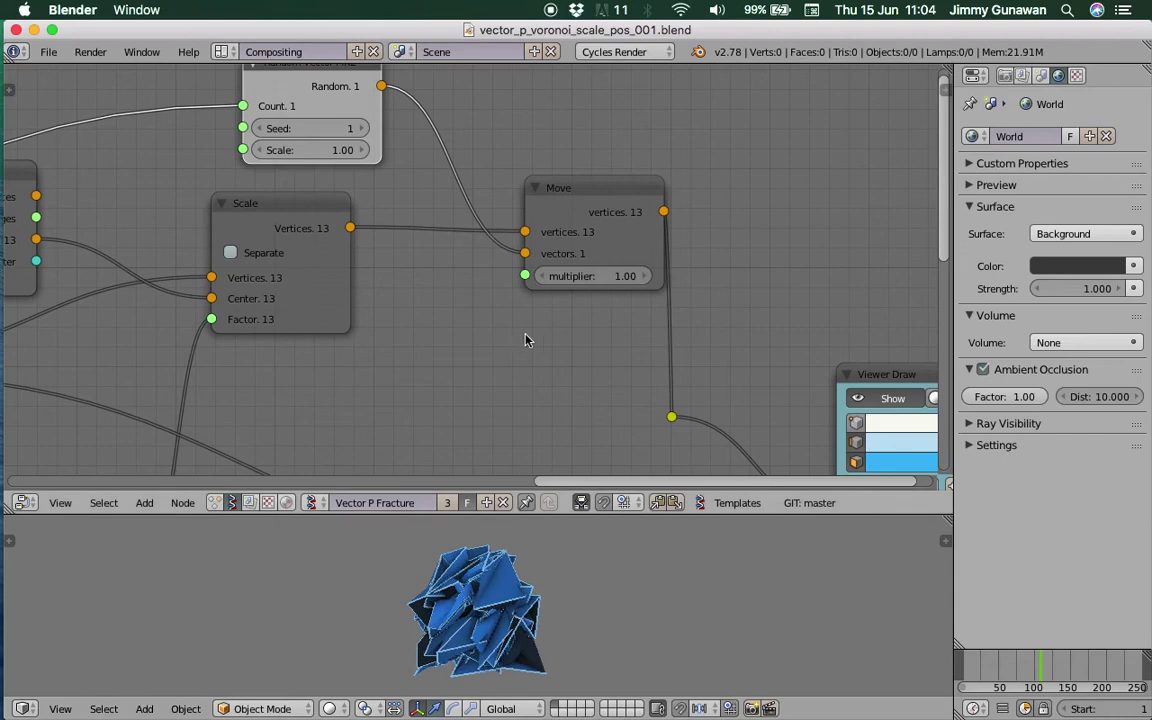
pyautogui.moveTo(591, 287); pyautogui.dragTo(545, 276)
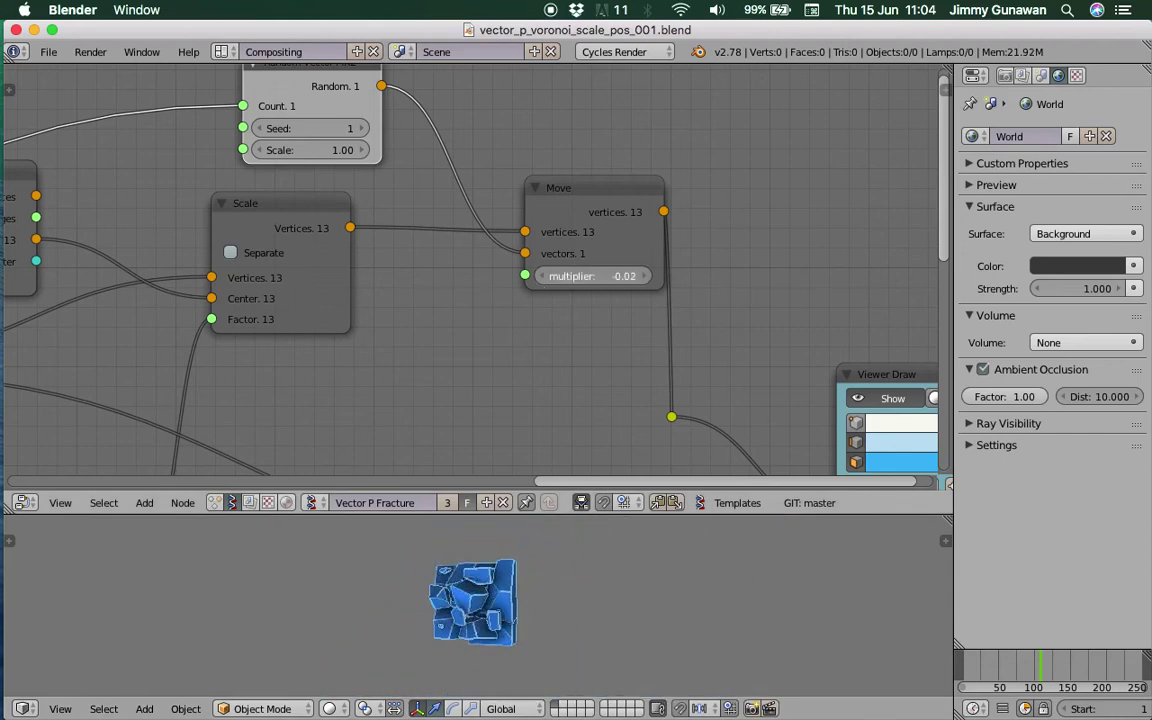
pyautogui.moveTo(593, 287); pyautogui.dragTo(616, 322, button='middle')
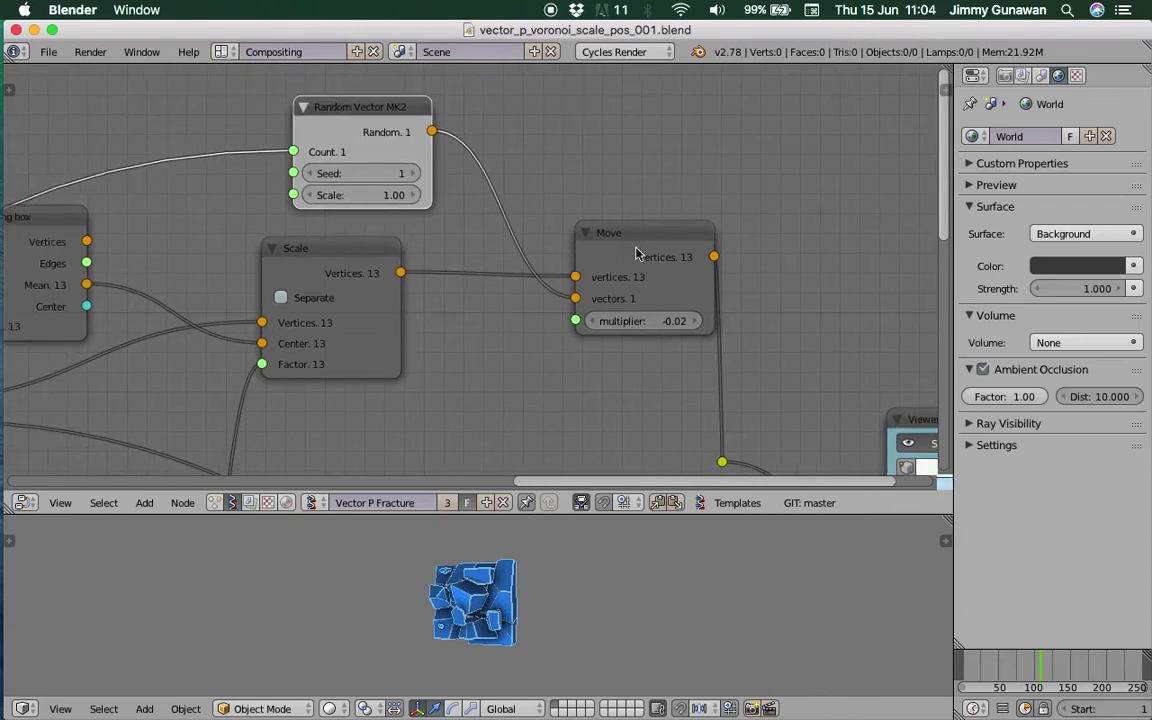
# Insert a List Split node into the link between the Random Vector MK2 and Move nodes, then save the file
pyautogui.moveTo(636, 248); pyautogui.dragTo(665, 271)
pyautogui.moveTo(371, 130); pyautogui.dragTo(346, 111)
pyautogui.moveTo(436, 172); pyautogui.dragTo(447, 180, button='middle')
pyautogui.scroll(-1, 498, 140)
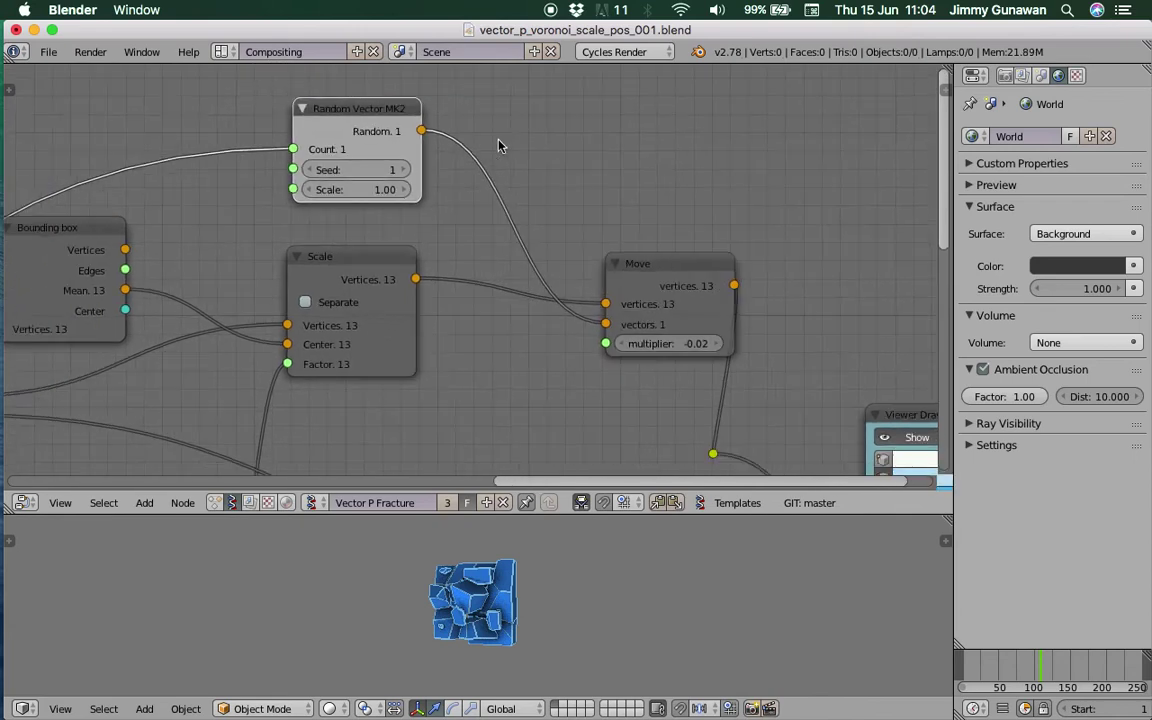
pyautogui.press('space')
pyautogui.write('list sp')
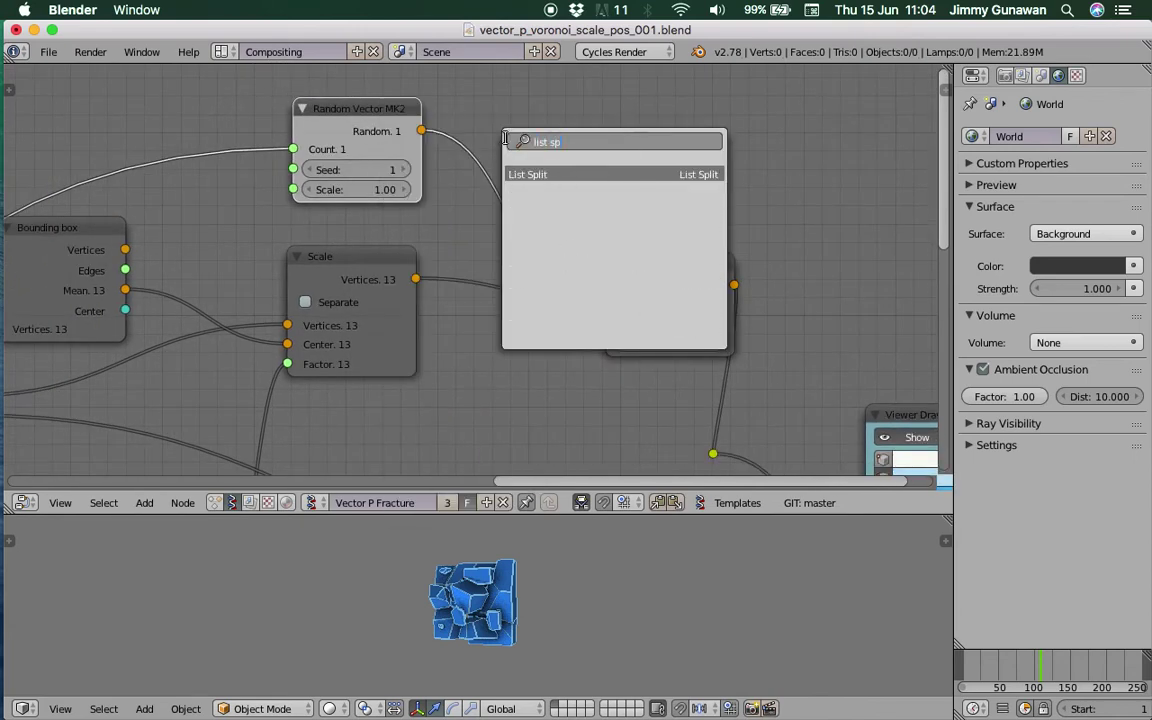
pyautogui.press('Return')
pyautogui.click(488, 123)
pyautogui.hotkey('ctrl', 's')
# Try a multiplier of -0.23 on the Move node to offset the pieces
pyautogui.click(645, 337)
pyautogui.hscroll(5, 645, 337)
pyautogui.moveTo(652, 326); pyautogui.dragTo(610, 326)
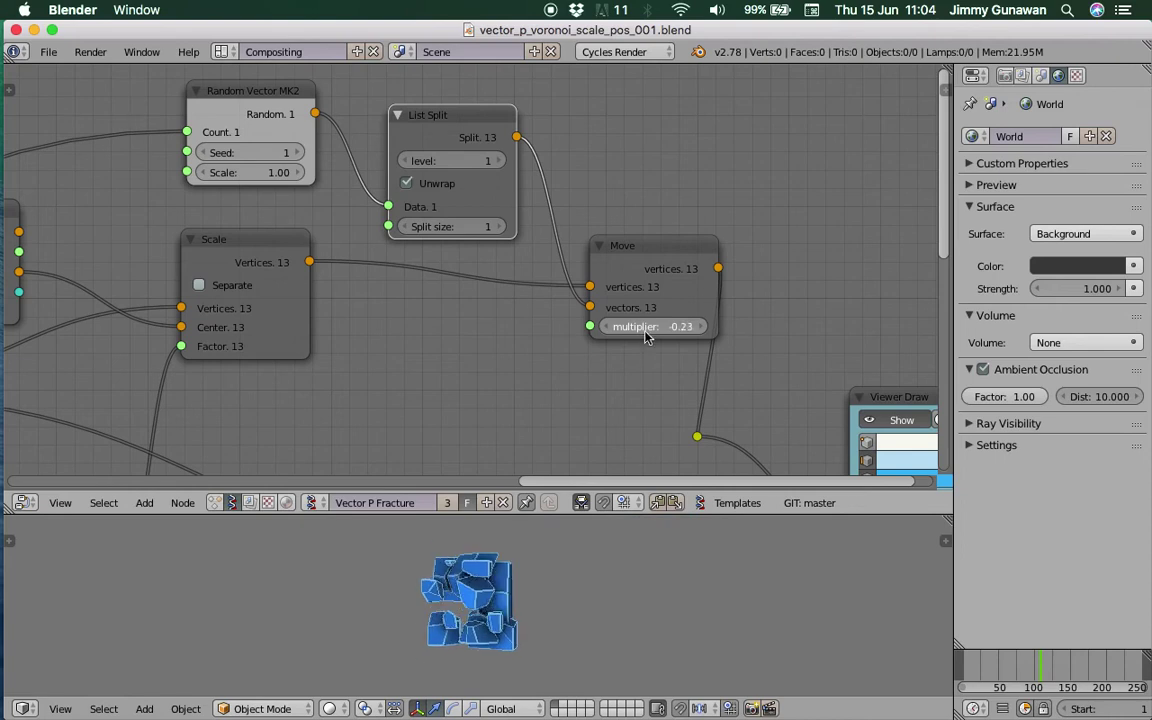
pyautogui.hscroll(1, 480, 290)
# Move the Move node closer to the List Split node and save the file
pyautogui.moveTo(622, 269); pyautogui.dragTo(599, 282)
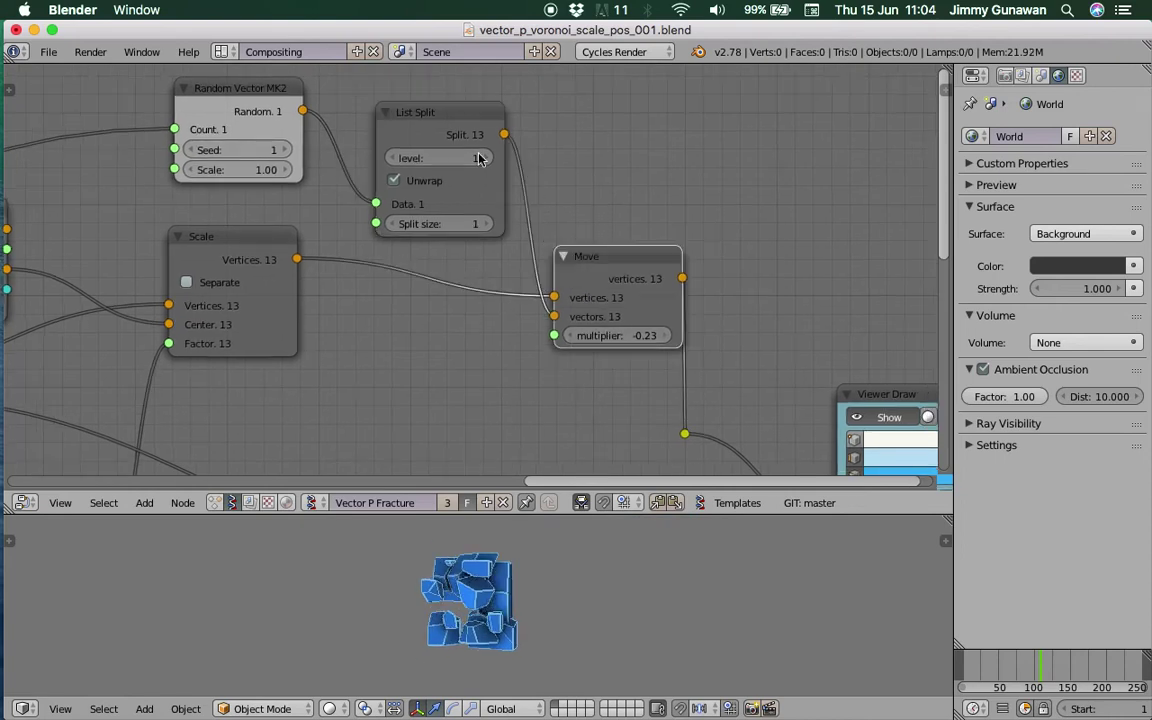
pyautogui.moveTo(476, 193); pyautogui.dragTo(454, 177)
pyautogui.moveTo(598, 275); pyautogui.dragTo(532, 277)
pyautogui.press('super+s')
pyautogui.click(563, 275)
pyautogui.scroll(-3, 600, 300)
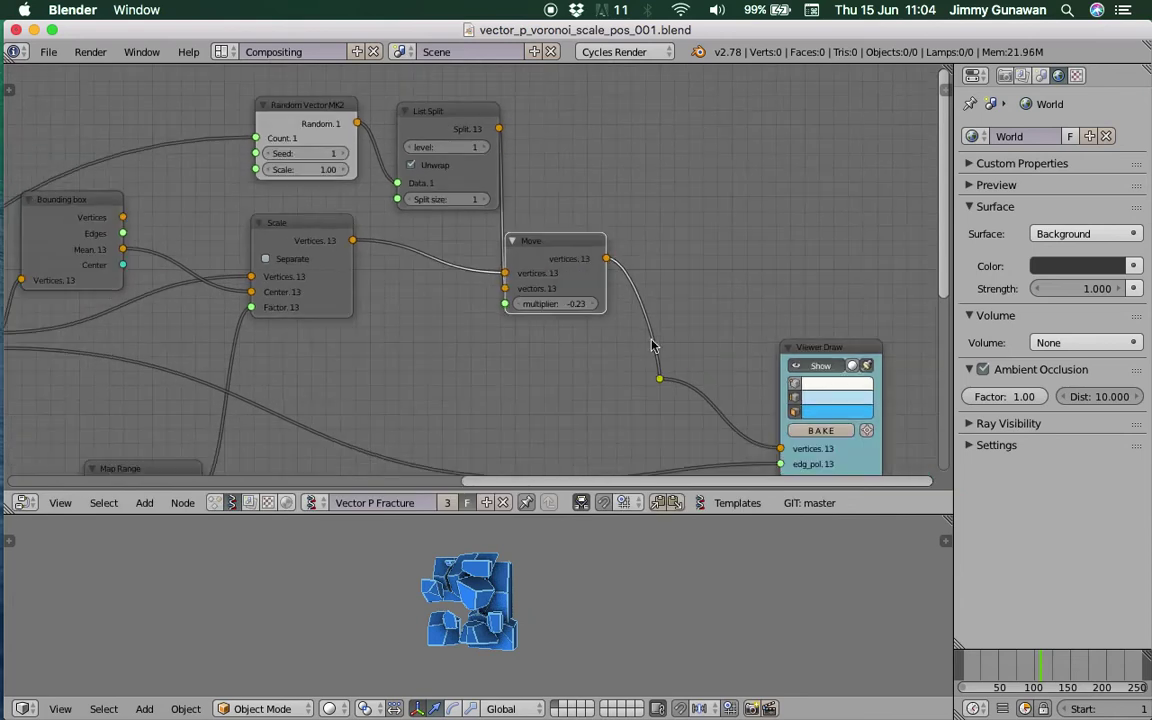
# Scrub the timeline to preview the pieces scaling with the random offsets, and view them from another angle
pyautogui.moveTo(986, 660); pyautogui.dragTo(972, 669)
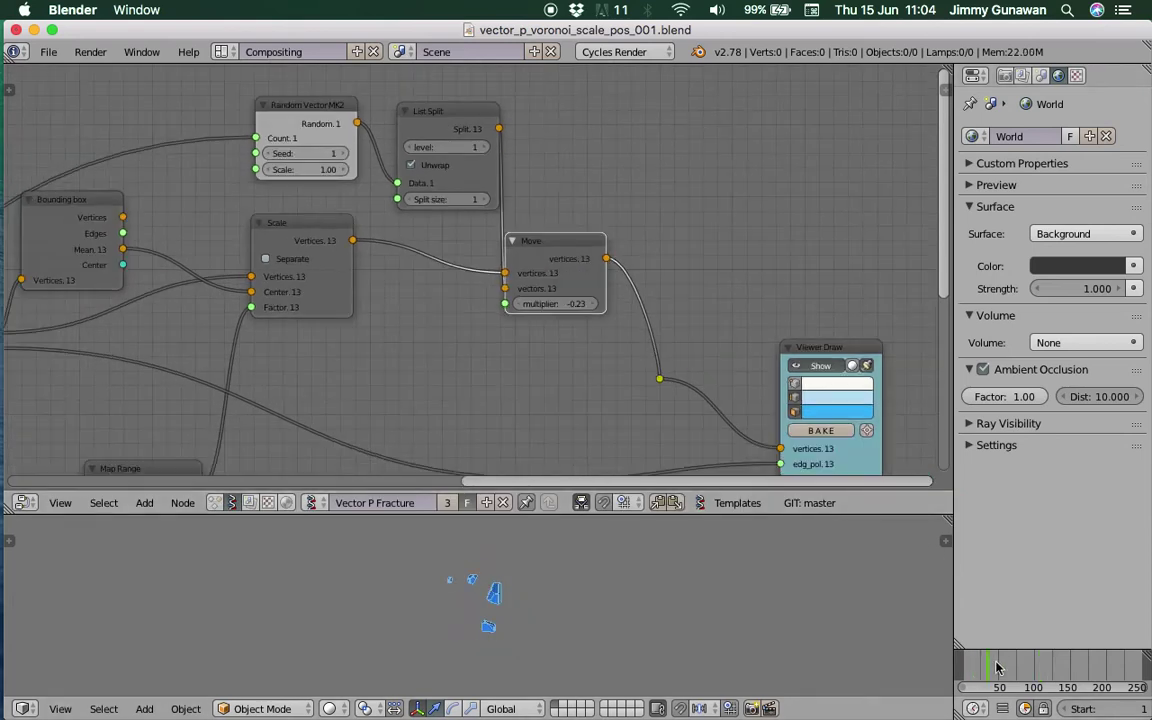
pyautogui.moveTo(1040, 665); pyautogui.dragTo(1079, 660)
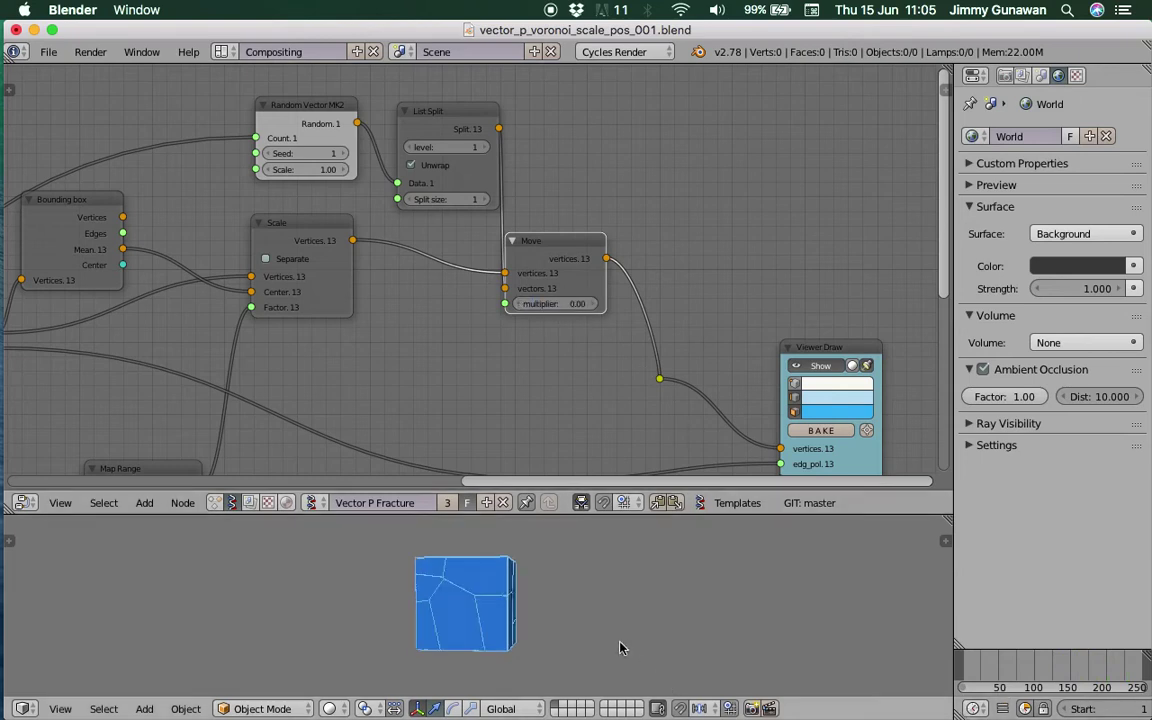
pyautogui.moveTo(645, 663); pyautogui.dragTo(562, 684, button='middle')
# Try a multiplier of 3.15 on the Move node with the 3D view enlarged
pyautogui.moveTo(555, 303); pyautogui.dragTo(758, 303)
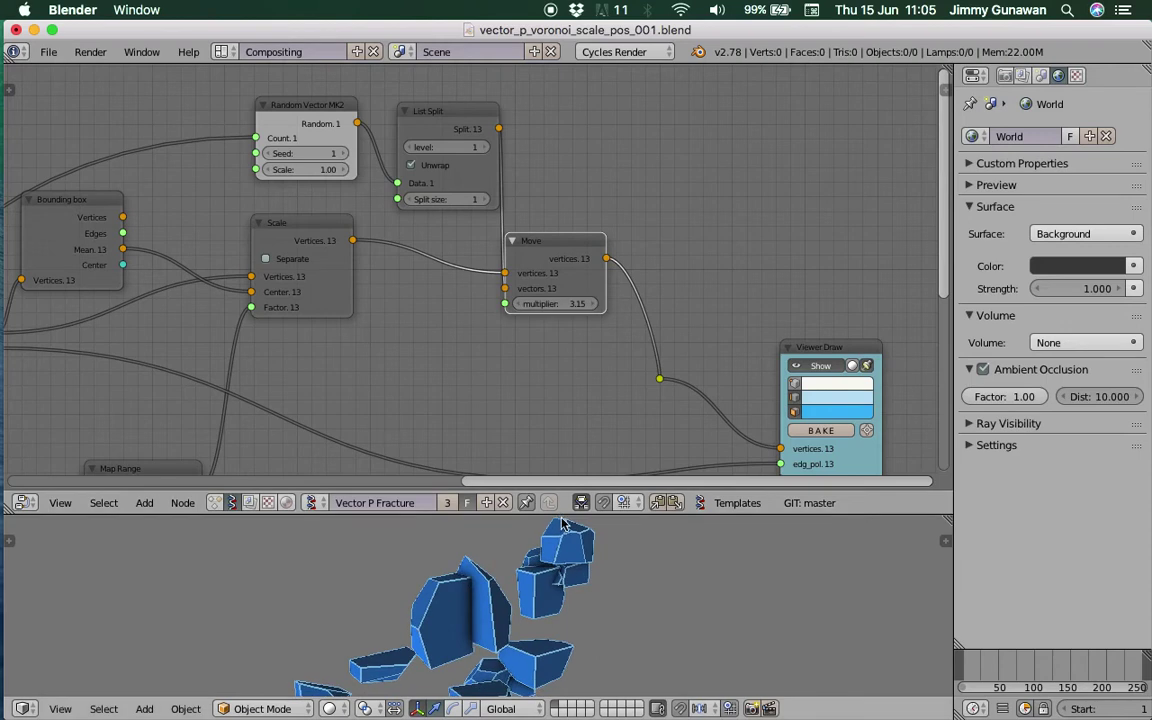
pyautogui.moveTo(620, 516); pyautogui.dragTo(620, 339)
pyautogui.hotkey('ctrl', 's')
pyautogui.click(506, 475)
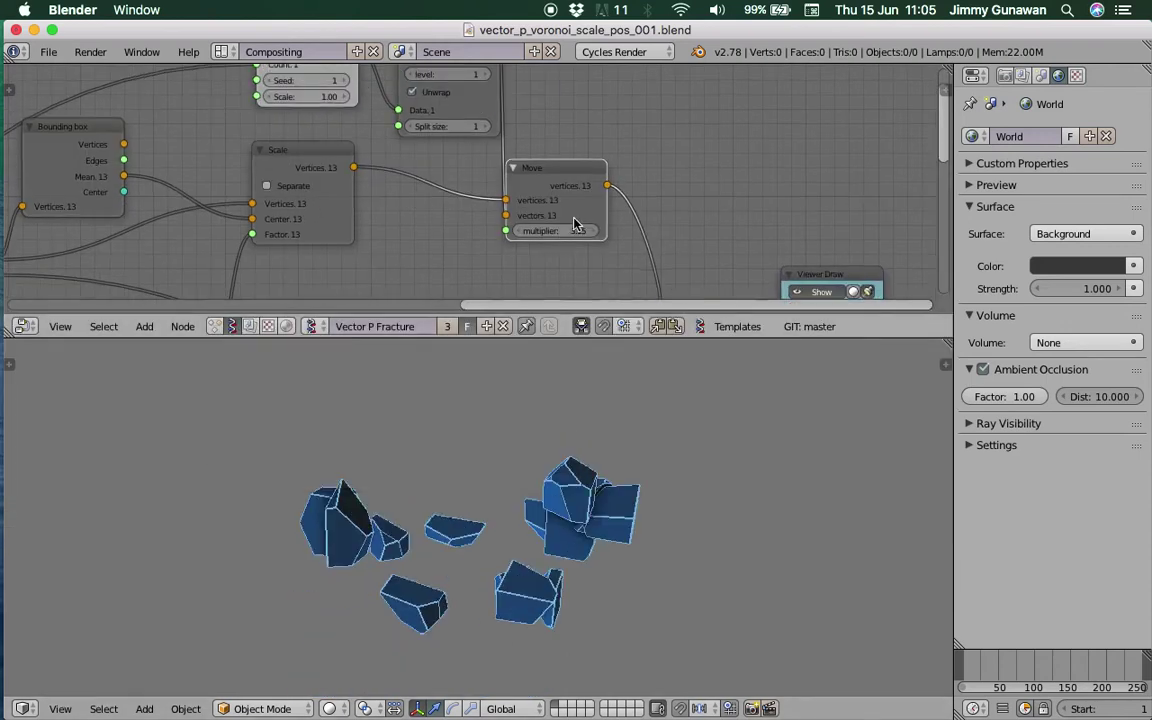
# Set the Move node's multiplier to 0
pyautogui.click(568, 236)
pyautogui.write('0')
pyautogui.press('Return')
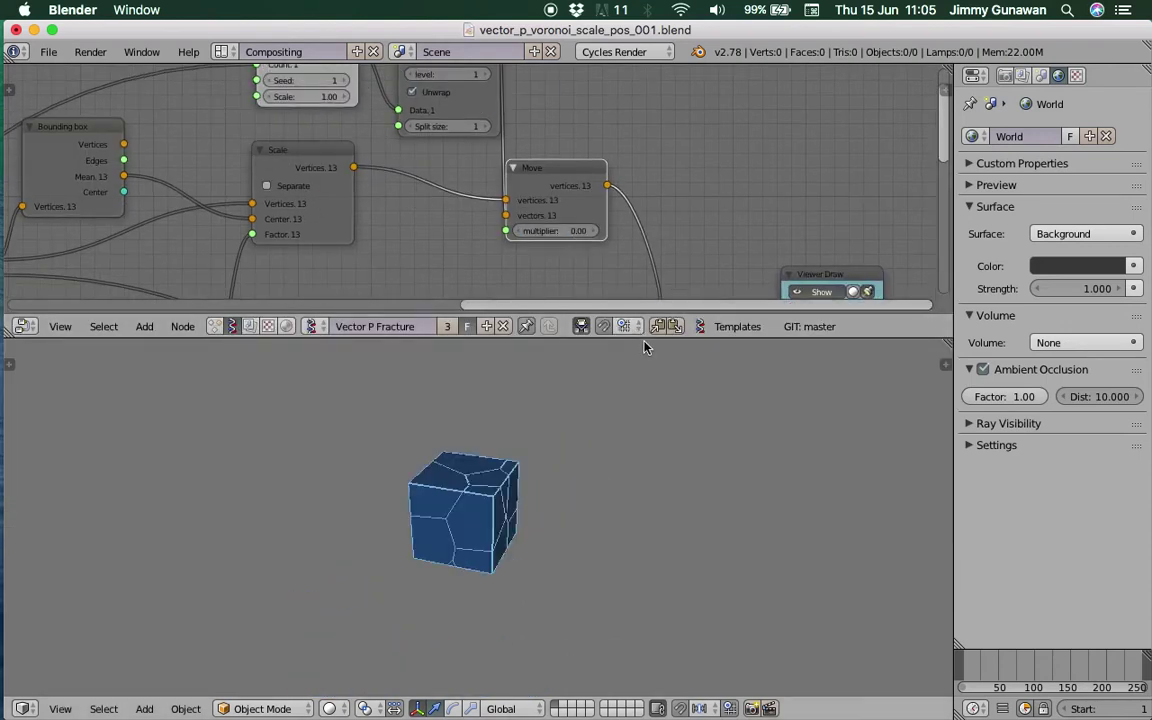
# Give the node editor more height, shift the Viewer Draw node slightly away from its reroute points, and save the file
pyautogui.moveTo(640, 339); pyautogui.dragTo(632, 449)
pyautogui.moveTo(555, 273); pyautogui.dragTo(470, 301, button='middle')
pyautogui.moveTo(463, 257); pyautogui.dragTo(494, 213)
pyautogui.moveTo(661, 277); pyautogui.dragTo(650, 131, button='middle')
pyautogui.hotkey('ctrl', 's')
pyautogui.click(650, 131)
pyautogui.moveTo(733, 221); pyautogui.dragTo(768, 207)
pyautogui.moveTo(679, 303); pyautogui.dragTo(706, 209, button='middle')
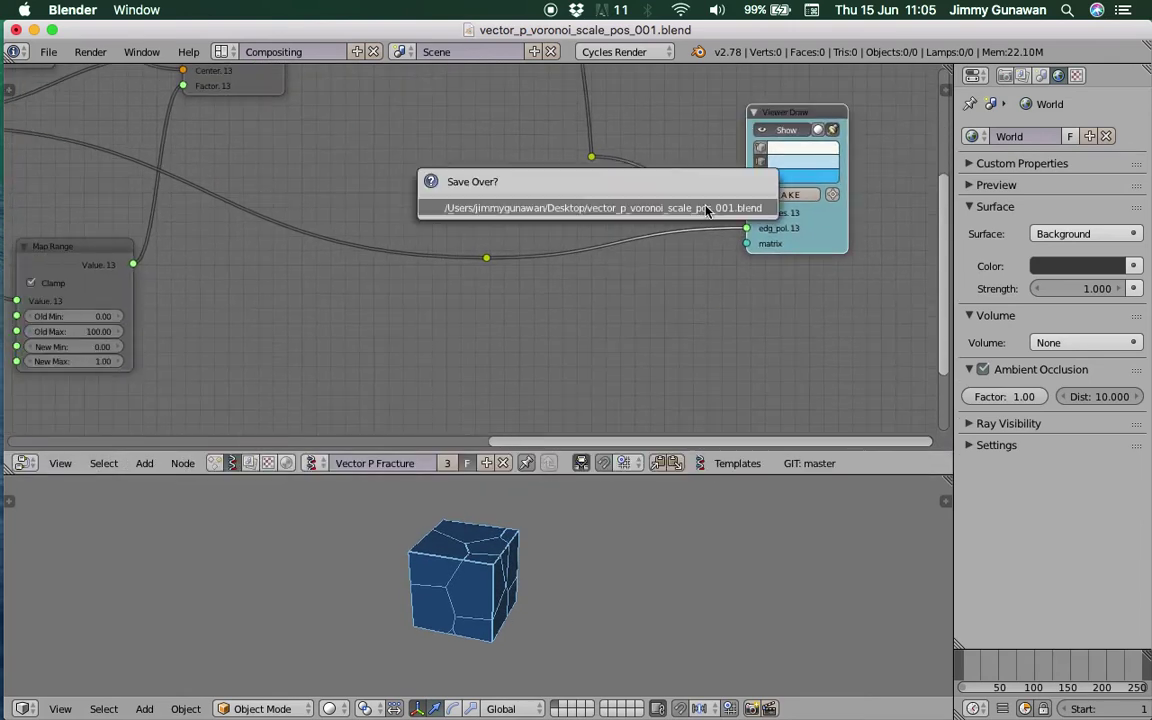
# Add a Matrix in node below Viewer Draw and connect its Matrix output to the viewer's matrix input
pyautogui.moveTo(675, 329); pyautogui.dragTo(653, 265, button='middle')
pyautogui.hotkey('alt', 'space')
pyautogui.write('matrix i')
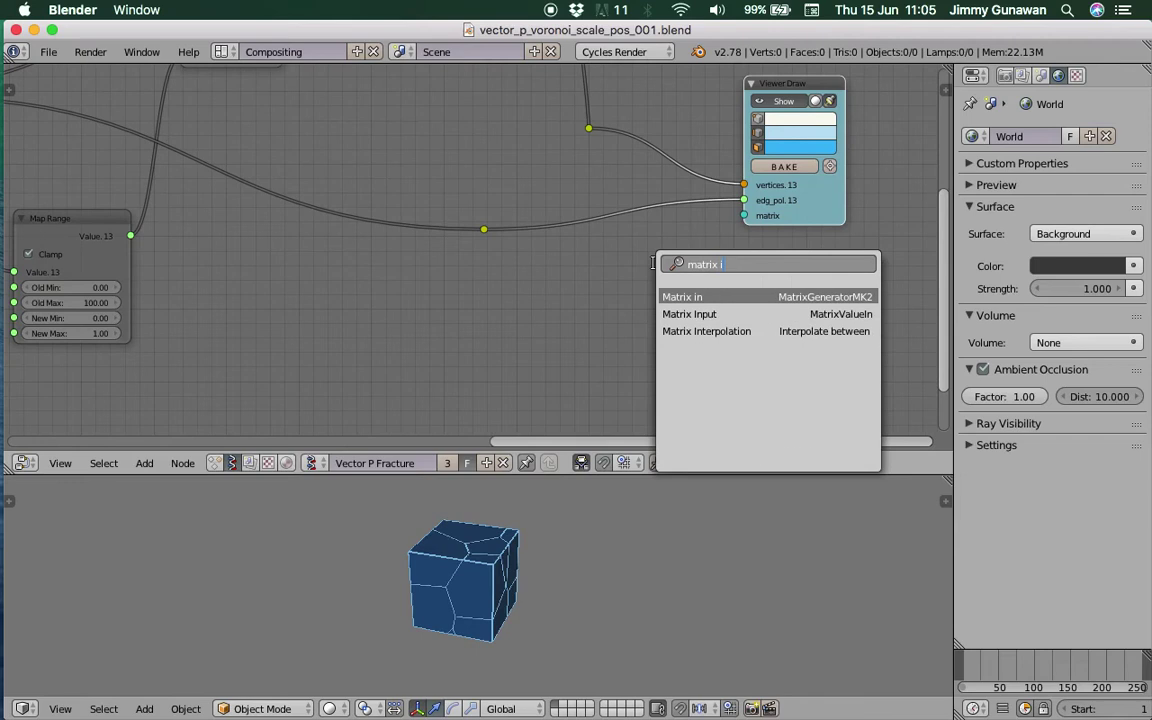
pyautogui.press('Return')
pyautogui.click(592, 266)
pyautogui.moveTo(690, 289); pyautogui.dragTo(695, 289)
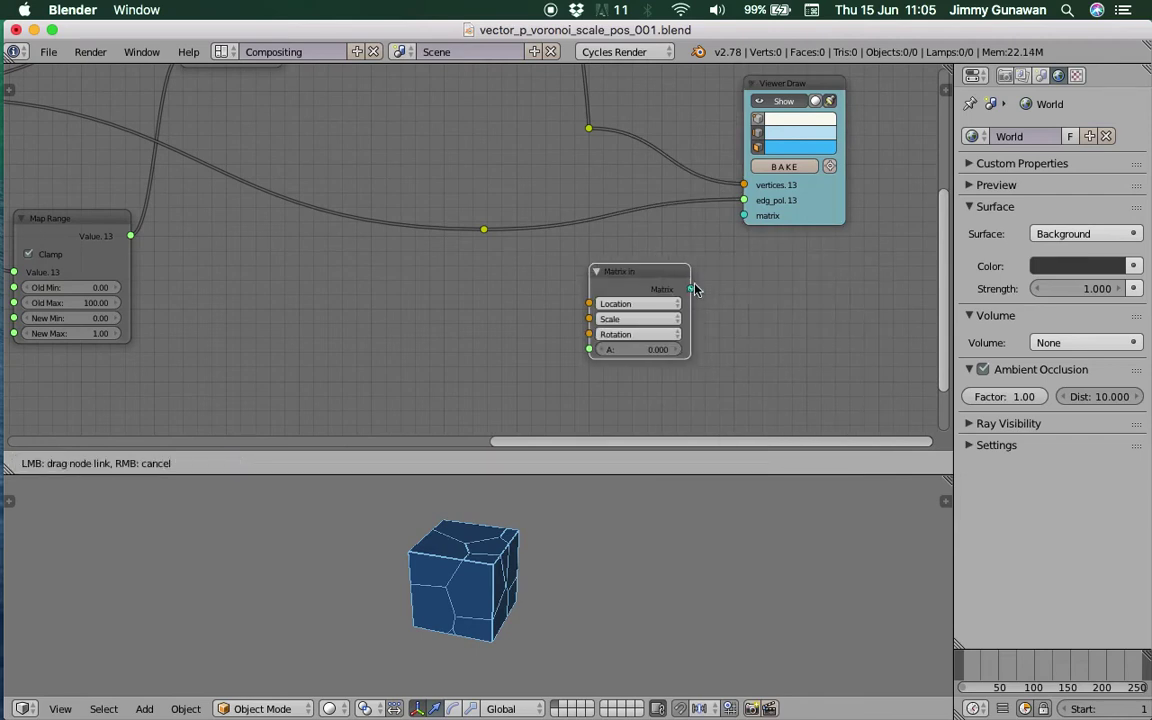
pyautogui.moveTo(745, 221); pyautogui.dragTo(745, 220)
# Add a Line MK2 node and place it beside the Matrix in node
pyautogui.moveTo(416, 298); pyautogui.dragTo(432, 283, button='middle')
pyautogui.hotkey('alt', 'space')
pyautogui.write('line')
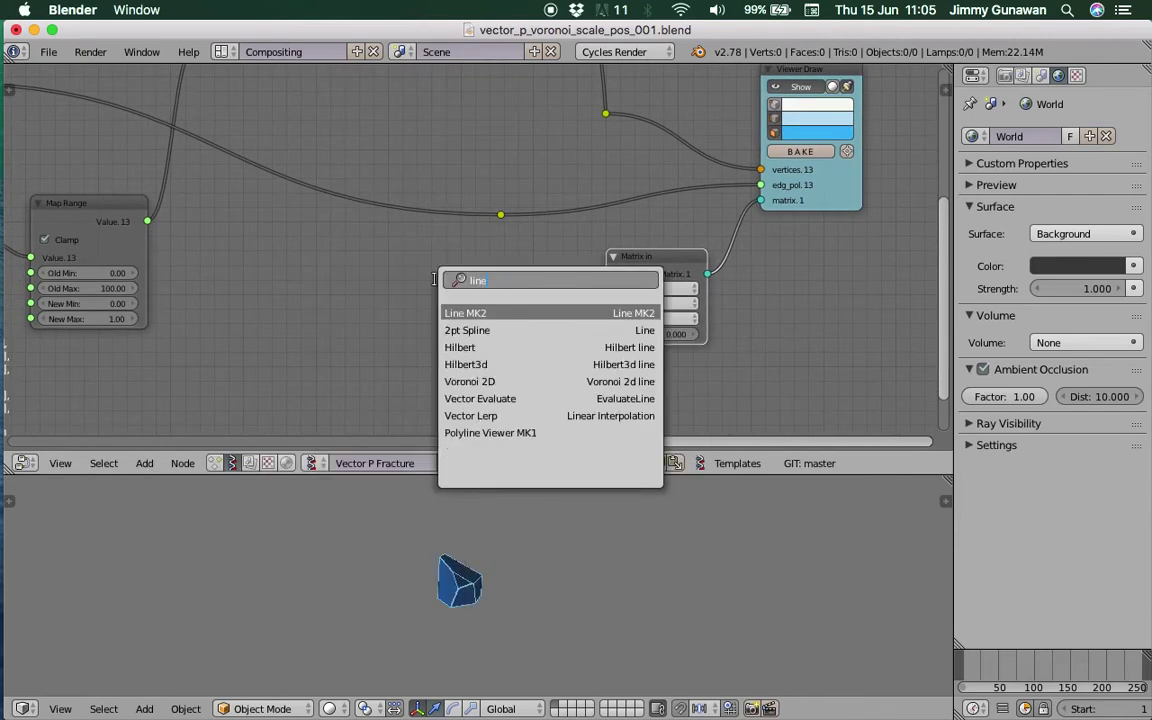
pyautogui.press('Return')
pyautogui.moveTo(470, 339); pyautogui.dragTo(453, 306, button='middle')
pyautogui.scroll(3, 480, 360)
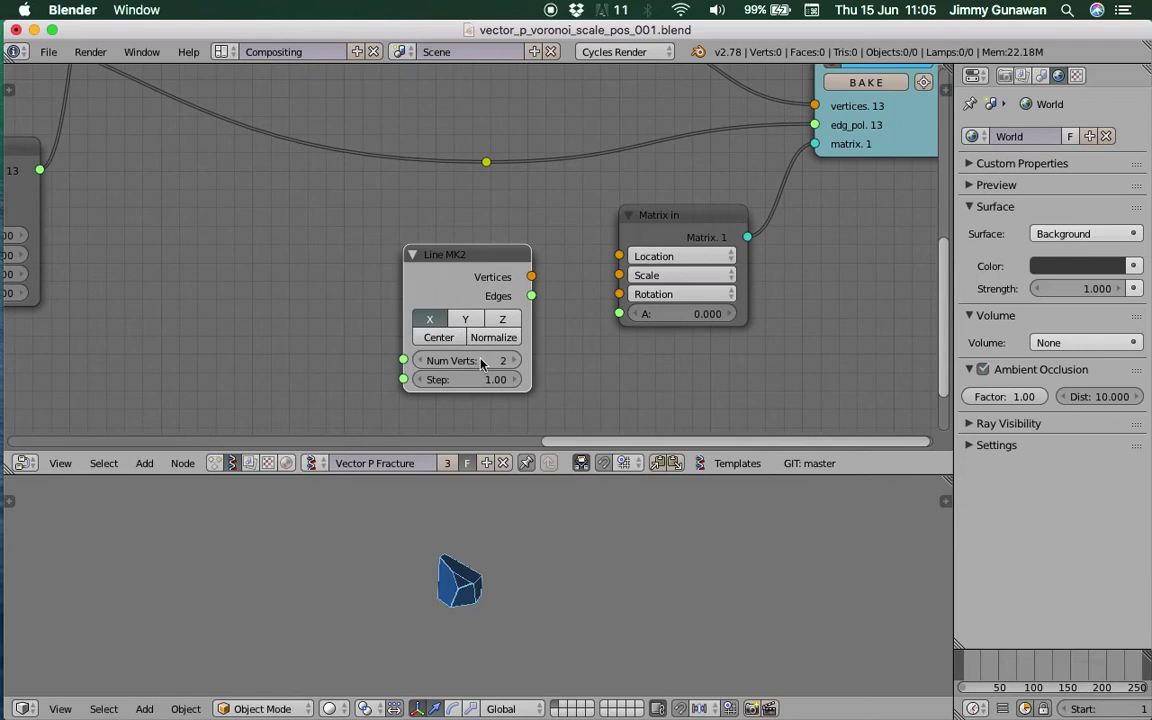
# Try driving the Matrix in location with the Line MK2 vertices, using 13 vertices and a step of 0.46
pyautogui.moveTo(537, 284); pyautogui.dragTo(619, 256)
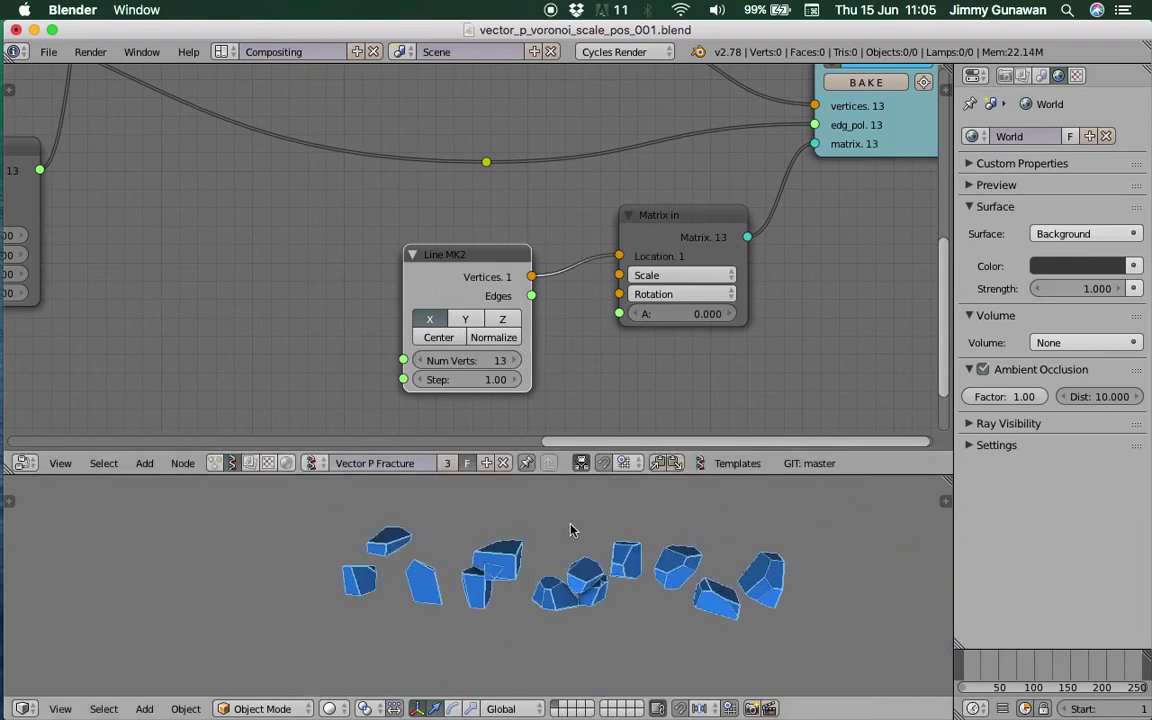
pyautogui.moveTo(470, 379)
pyautogui.mouseDown()
pyautogui.moveTo(520, 379)
pyautogui.moveTo(410, 379)
pyautogui.moveTo(477, 379)
pyautogui.mouseUp()
pyautogui.moveTo(482, 590); pyautogui.dragTo(507, 468, button='middle')
pyautogui.moveTo(470, 379)
pyautogui.mouseDown()
pyautogui.moveTo(495, 379)
pyautogui.moveTo(440, 379)
pyautogui.moveTo(468, 379)
pyautogui.mouseUp()
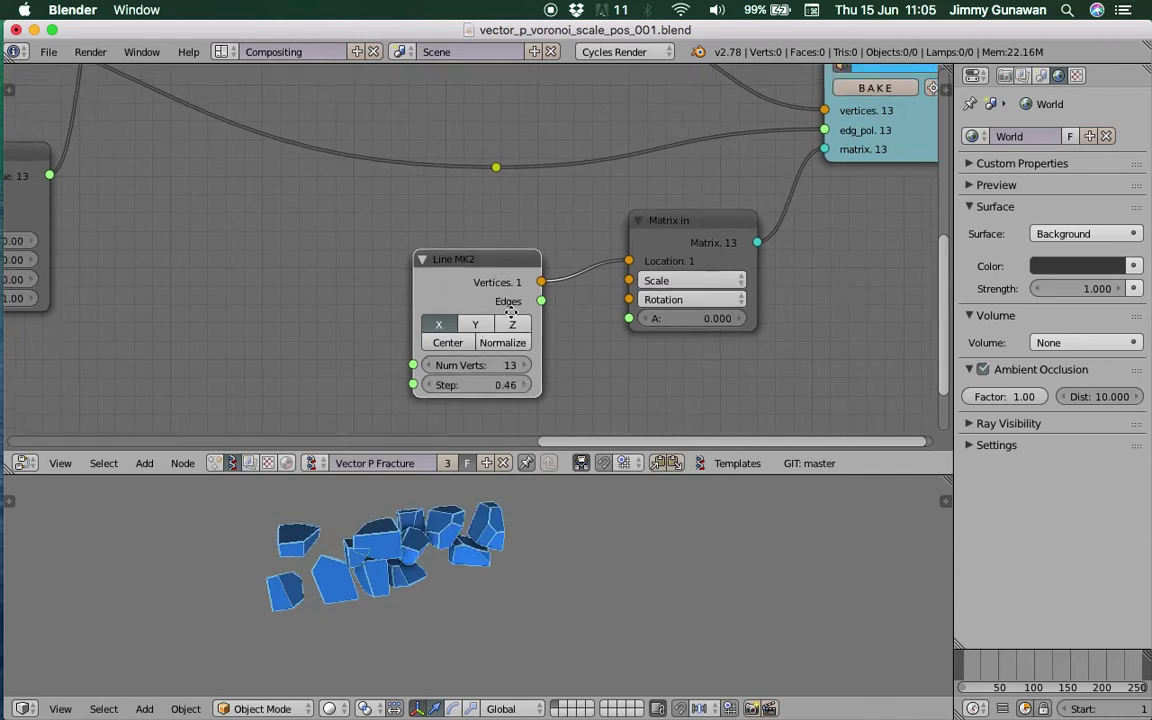
# Give the node editor more height and delete the Line MK2 node
pyautogui.scroll(-4, 509, 318)
pyautogui.hscroll(1, 514, 320)
pyautogui.hscroll(1, 540, 292)
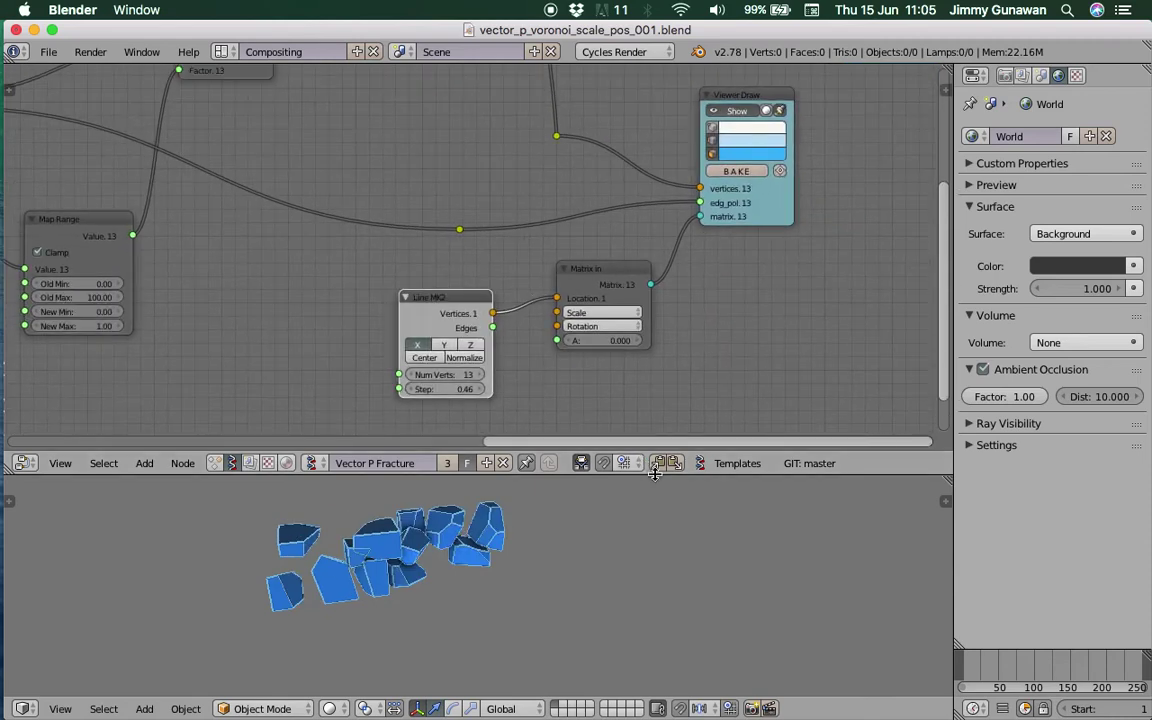
pyautogui.moveTo(658, 475); pyautogui.dragTo(661, 553)
pyautogui.scroll(1, 705, 343)
pyautogui.moveTo(660, 319); pyautogui.dragTo(676, 314)
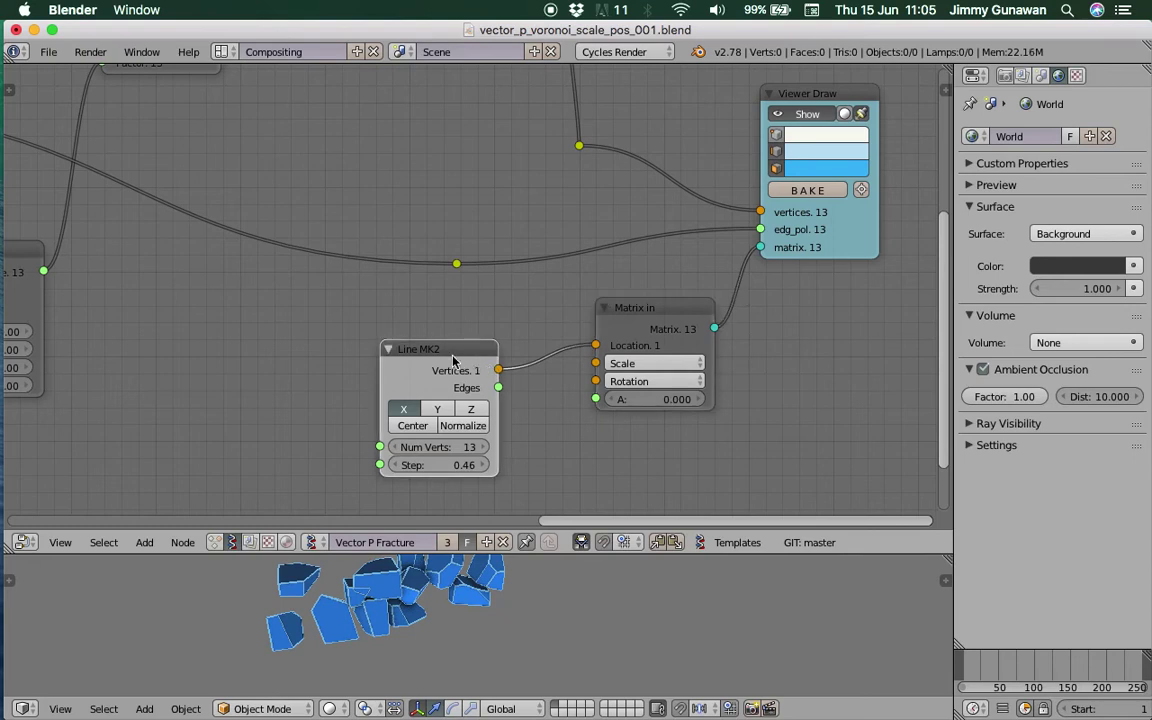
pyautogui.press('x')
# Try a Vector Lerp node beside the Matrix in node and remove it
pyautogui.hotkey('alt', 'space')
pyautogui.write('random')
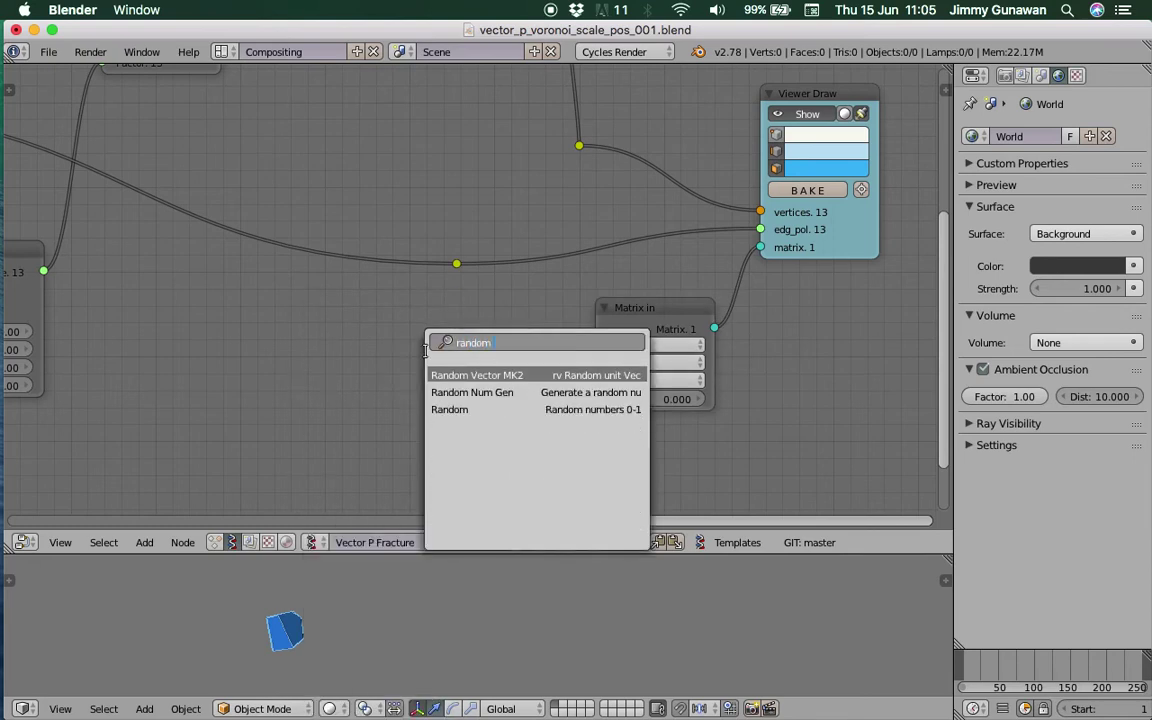
pyautogui.write(' v')
pyautogui.press('super+a')
pyautogui.write('vector l')
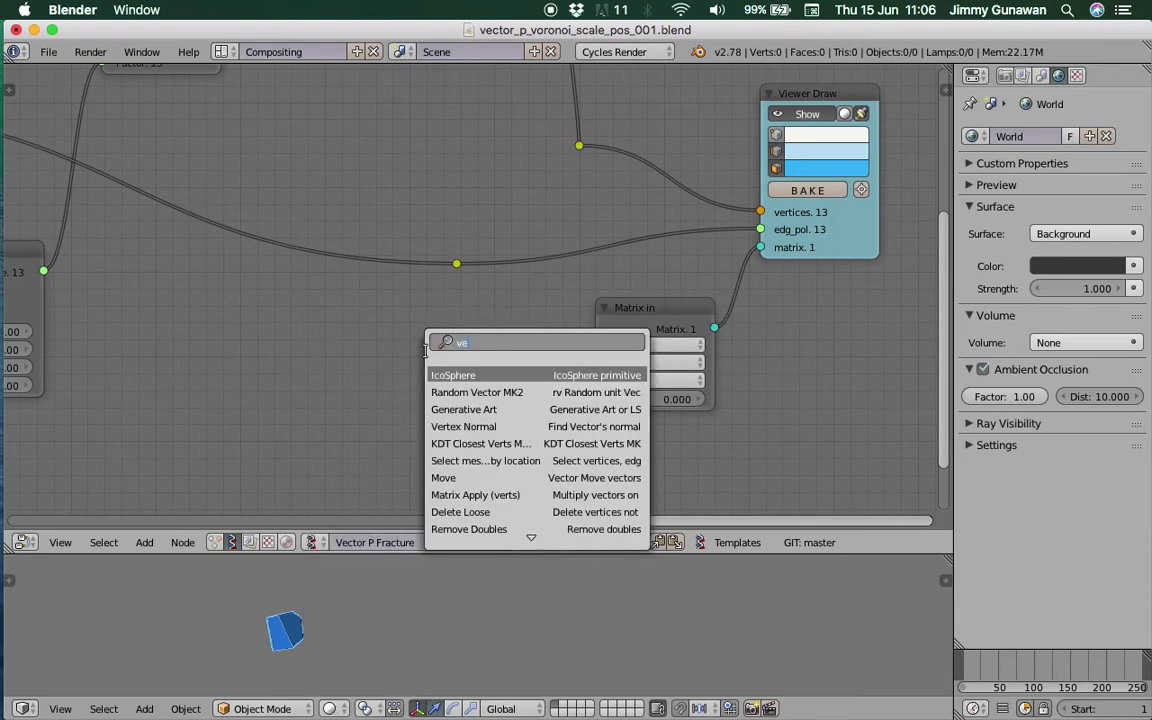
pyautogui.press('Return')
pyautogui.click(383, 317)
pyautogui.moveTo(380, 330); pyautogui.dragTo(415, 307, button='middle')
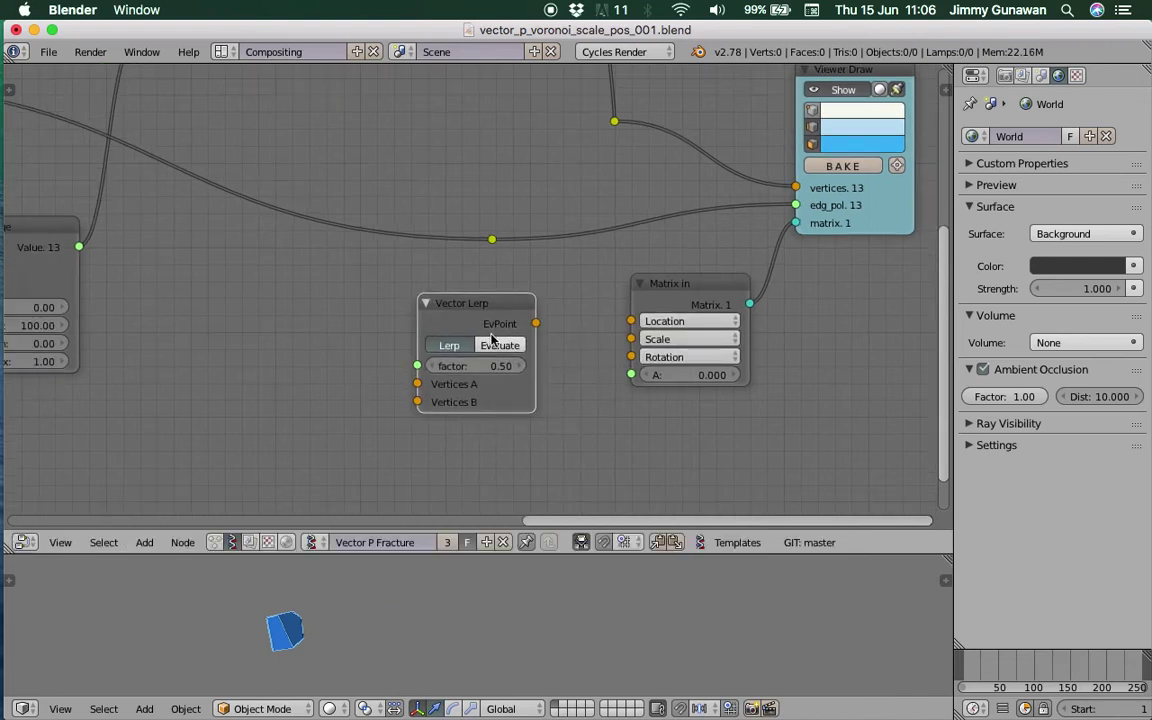
pyautogui.moveTo(488, 313)
pyautogui.mouseDown()
pyautogui.moveTo(503, 308)
pyautogui.moveTo(467, 303)
pyautogui.mouseUp()
pyautogui.scroll(-1, 449, 284)
pyautogui.scroll(3, 467, 303)
pyautogui.press('x')
# Add a Random Vector MK2 node with a count of 13 and connect its Random output to the Matrix in location
pyautogui.hotkey('alt', 'space')
pyautogui.write('random v')
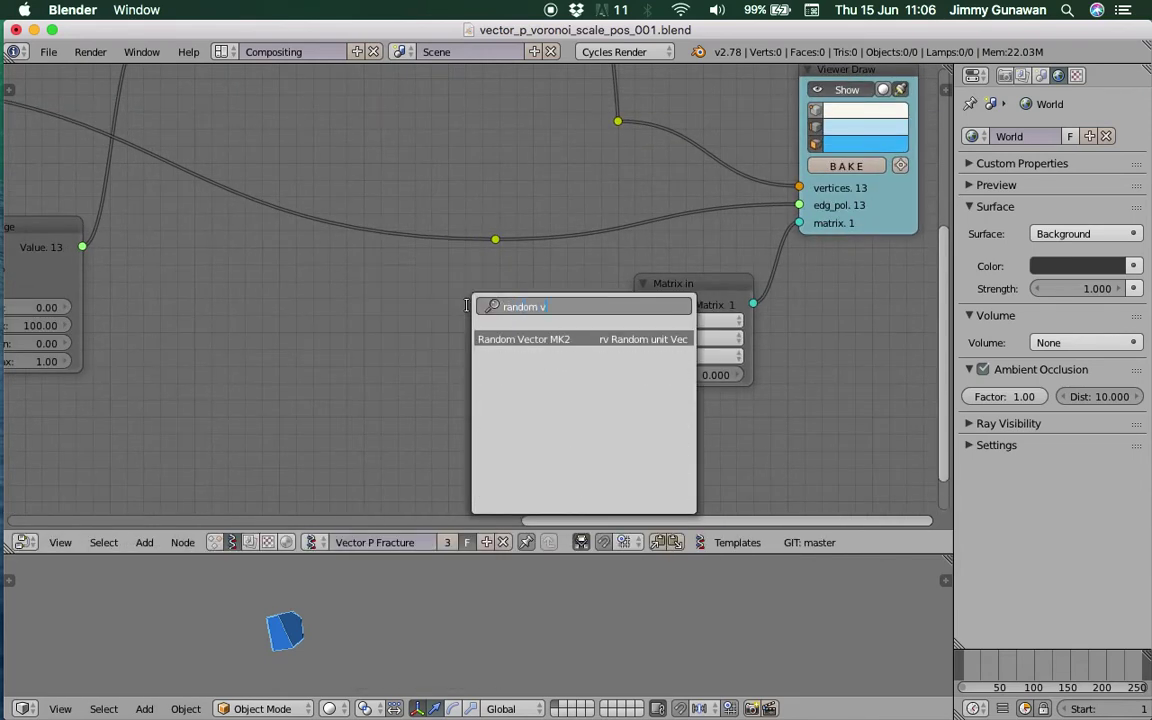
pyautogui.press('Return')
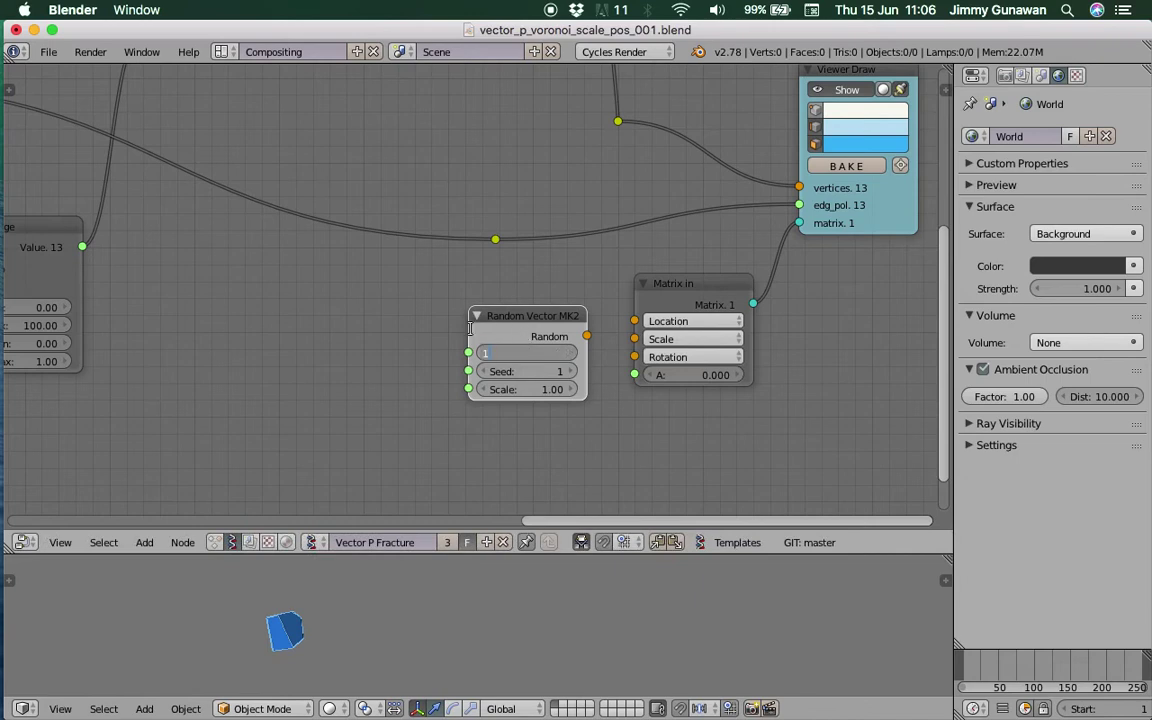
pyautogui.moveTo(586, 335); pyautogui.dragTo(634, 320)
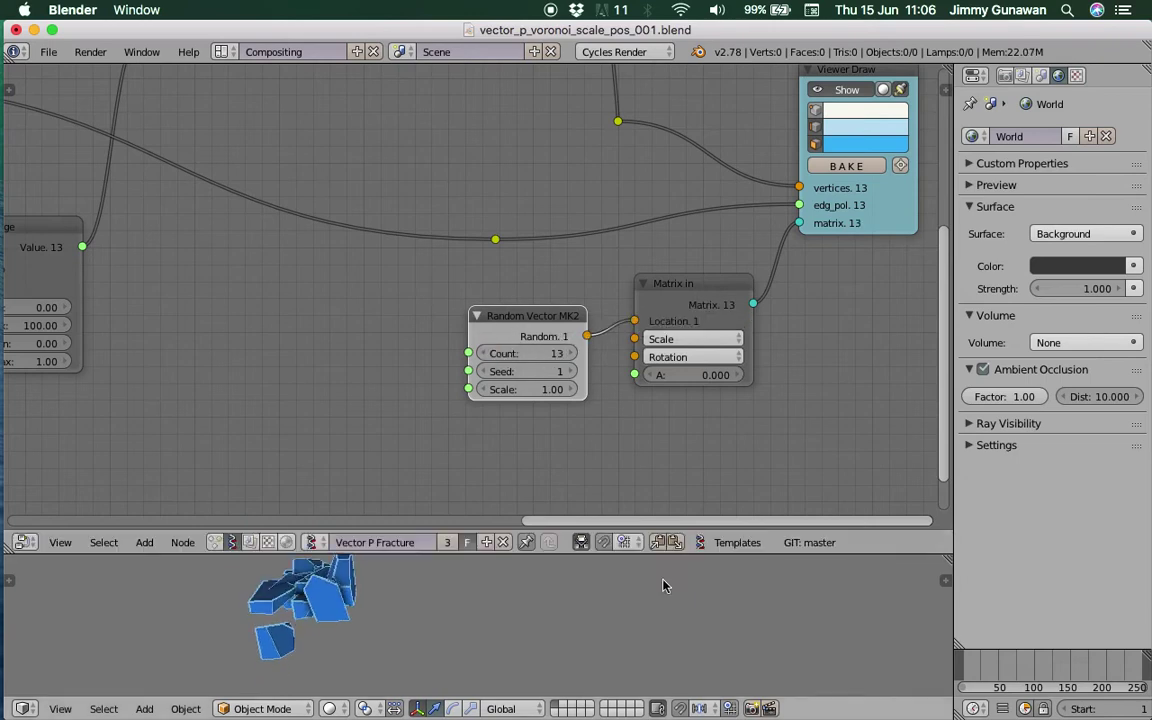
# Give the 3D view more height, set the Random Vector MK2 scale to -0.02, and move that node farther from Matrix in
pyautogui.moveTo(540, 392); pyautogui.dragTo(575, 389)
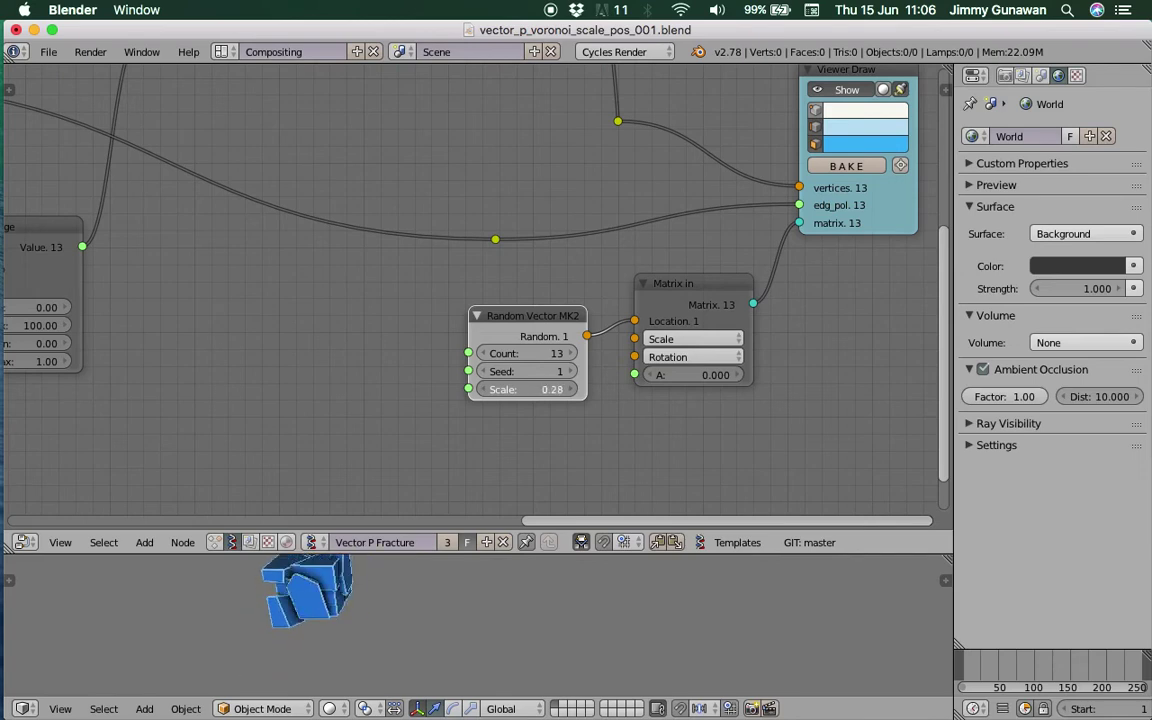
pyautogui.moveTo(545, 557); pyautogui.dragTo(529, 425)
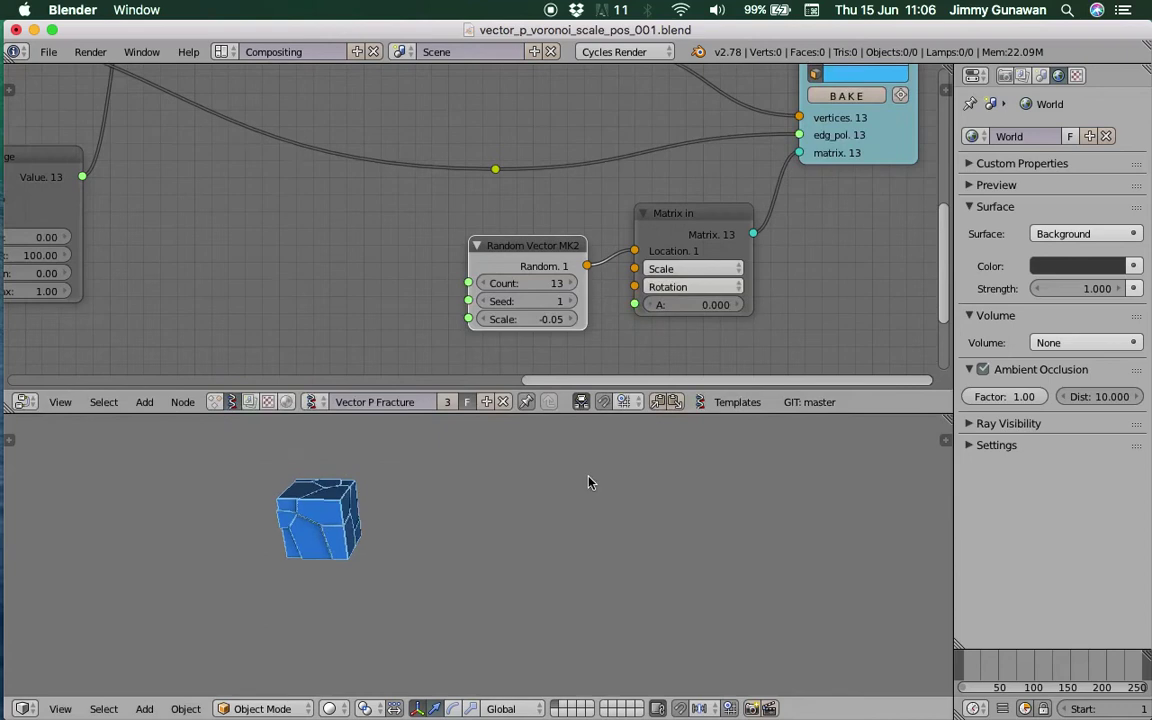
pyautogui.moveTo(540, 319)
pyautogui.mouseDown()
pyautogui.moveTo(598, 319)
pyautogui.moveTo(520, 319)
pyautogui.moveTo(543, 319)
pyautogui.mouseUp()
pyautogui.keyDown('shift'); pyautogui.moveTo(548, 443); pyautogui.dragTo(708, 534, button='middle'); pyautogui.keyUp('shift')
pyautogui.moveTo(555, 319)
pyautogui.mouseDown()
pyautogui.moveTo(590, 319)
pyautogui.moveTo(540, 319)
pyautogui.mouseUp()
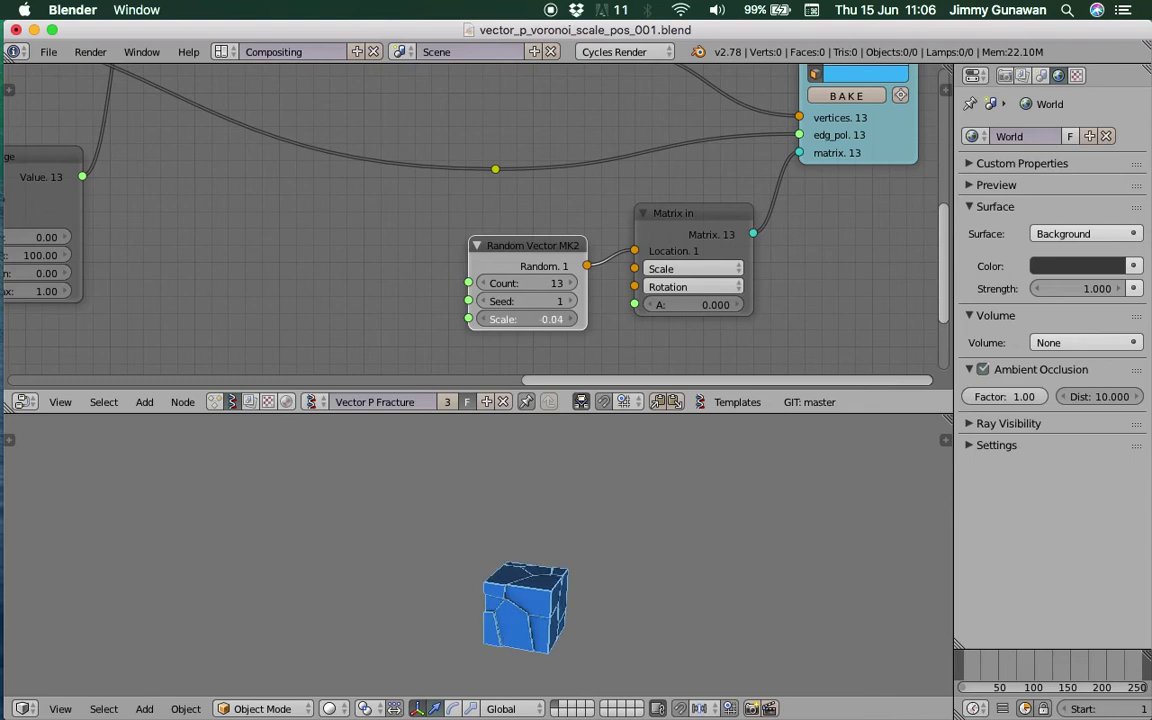
pyautogui.scroll(1, 617, 541)
pyautogui.keyDown('shift'); pyautogui.moveTo(617, 541); pyautogui.dragTo(527, 509, button='middle'); pyautogui.keyUp('shift')
pyautogui.scroll(1, 527, 500)
pyautogui.moveTo(534, 319)
pyautogui.mouseDown()
pyautogui.moveTo(620, 319)
pyautogui.moveTo(520, 319)
pyautogui.mouseUp()
pyautogui.moveTo(572, 251); pyautogui.dragTo(432, 238)
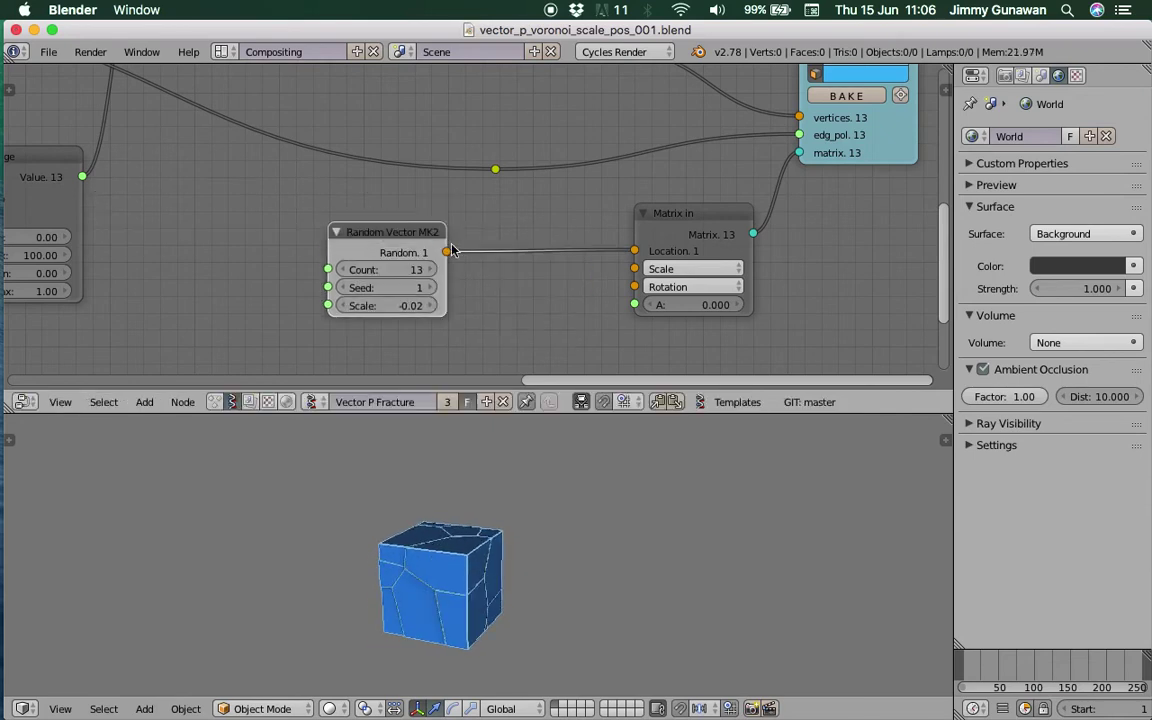
# Reroute the Random output from the location to the rotation input of Matrix in and set its angle A to 2.460
pyautogui.moveTo(634, 250); pyautogui.dragTo(632, 304)
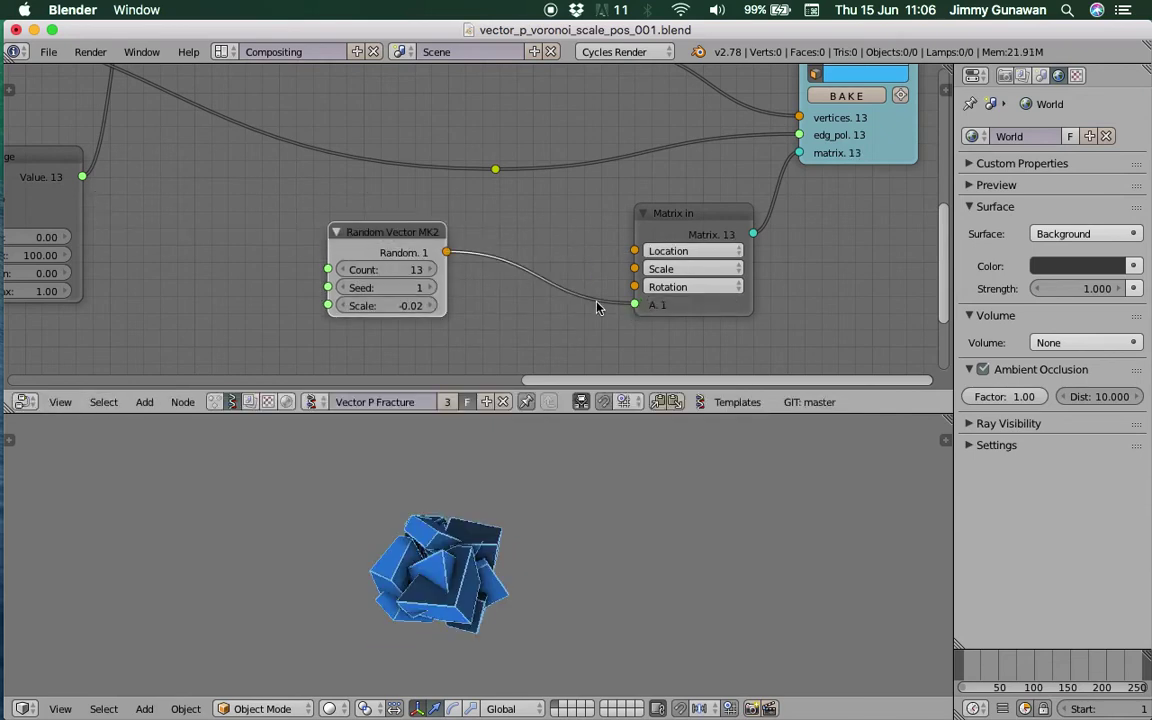
pyautogui.moveTo(444, 253); pyautogui.dragTo(634, 287)
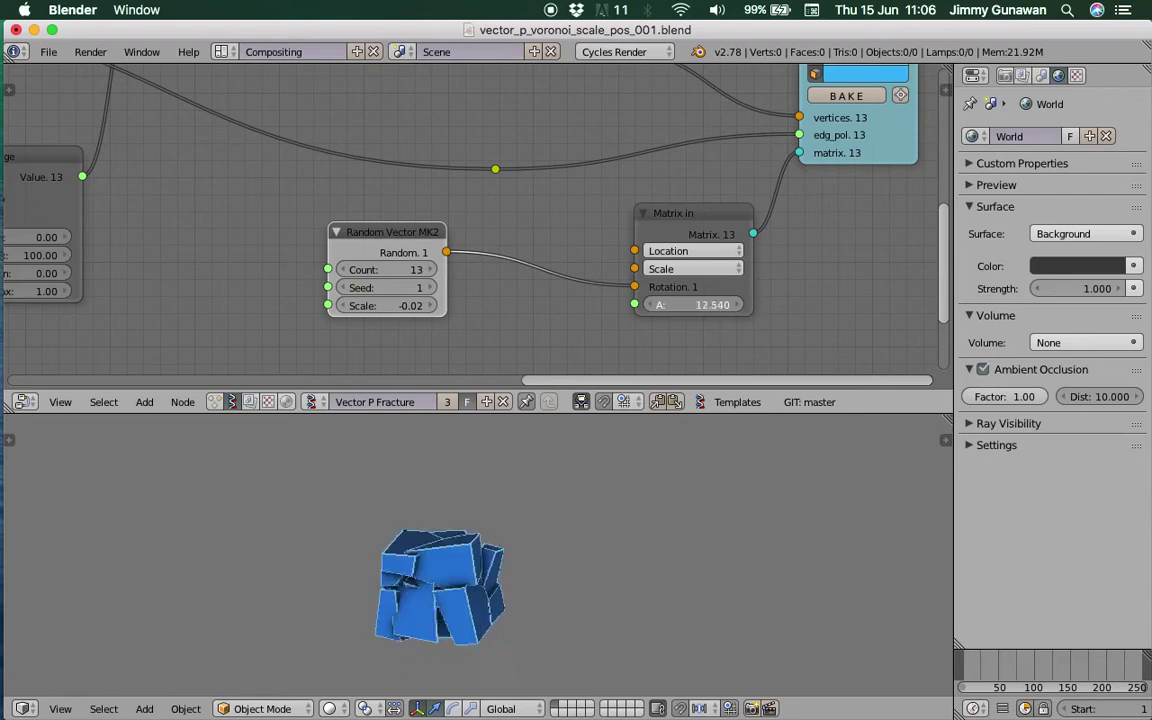
pyautogui.moveTo(693, 304); pyautogui.dragTo(672, 304)
pyautogui.moveTo(530, 541); pyautogui.dragTo(580, 528, button='middle')
pyautogui.moveTo(693, 304); pyautogui.dragTo(702, 304)
pyautogui.moveTo(560, 656); pyautogui.dragTo(372, 540, button='middle')
# Set the Vector P Field seed to 175 and save the file over the existing version
pyautogui.scroll(-4, 300, 230)
pyautogui.moveTo(47, 132); pyautogui.dragTo(602, 238, button='middle')
pyautogui.scroll(2, 491, 265)
pyautogui.moveTo(532, 229); pyautogui.dragTo(441, 249, button='middle')
pyautogui.moveTo(643, 241); pyautogui.dragTo(528, 173, button='middle')
pyautogui.moveTo(451, 230); pyautogui.dragTo(528, 236)
pyautogui.scroll(4, 470, 180)
pyautogui.moveTo(157, 142); pyautogui.dragTo(697, 229, button='middle')
pyautogui.moveTo(517, 165); pyautogui.dragTo(540, 168, button='middle')
pyautogui.scroll(-1, 404, 211)
pyautogui.moveTo(270, 178); pyautogui.dragTo(281, 196, button='middle')
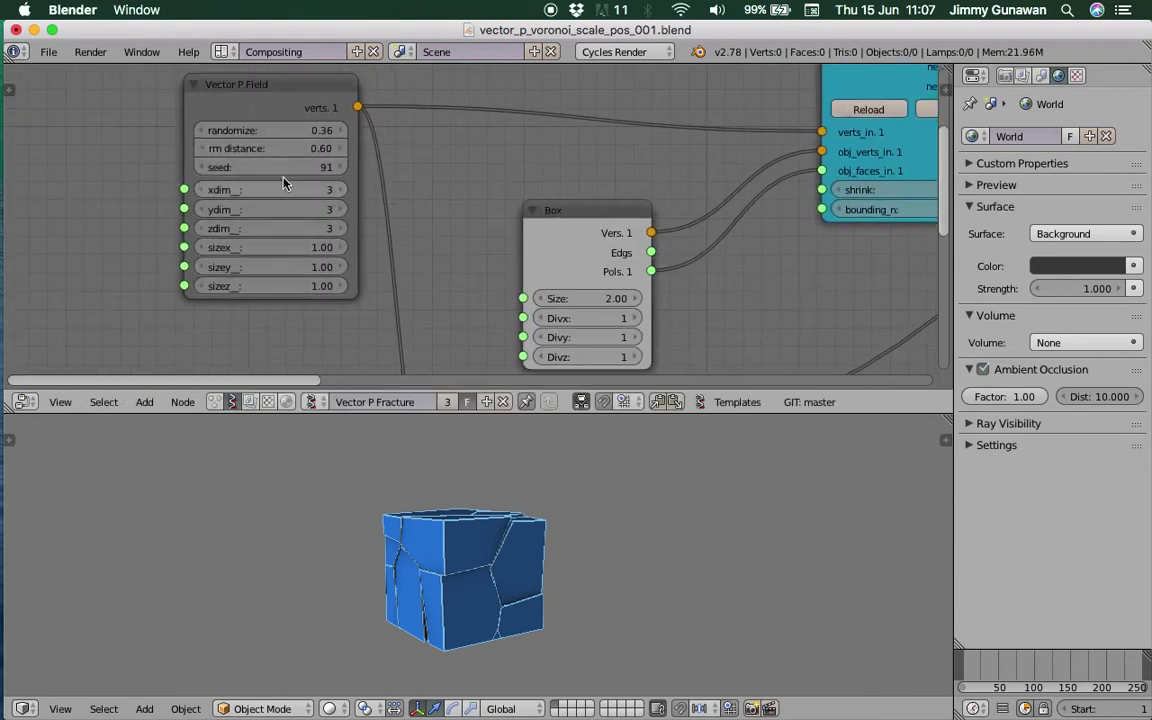
pyautogui.moveTo(270, 167); pyautogui.dragTo(325, 167)
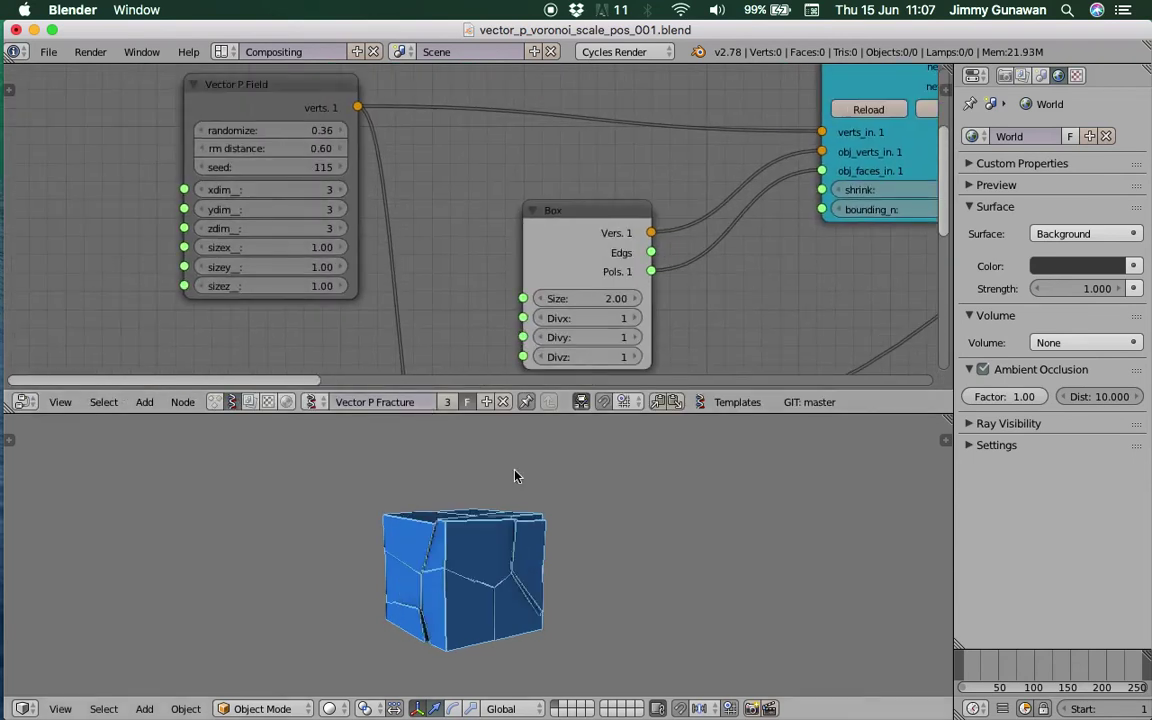
pyautogui.moveTo(517, 476); pyautogui.dragTo(585, 498, button='middle')
pyautogui.moveTo(270, 167); pyautogui.dragTo(330, 167)
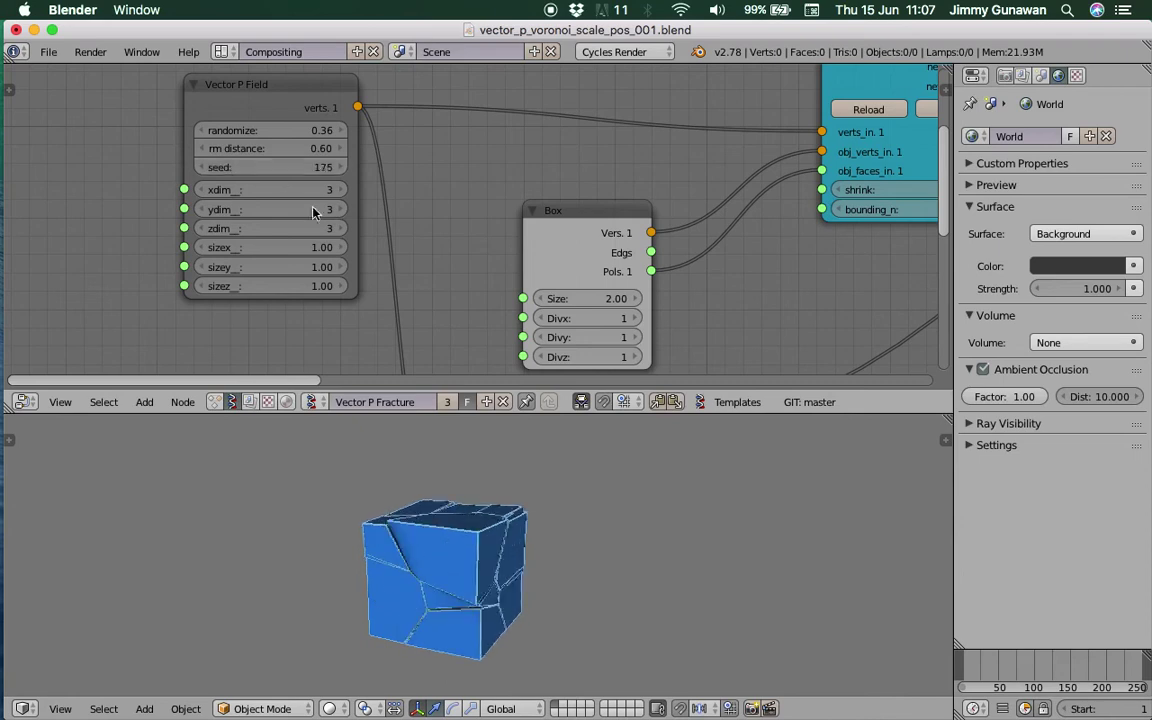
pyautogui.moveTo(530, 455); pyautogui.dragTo(475, 492, button='middle')
pyautogui.hotkey('ctrl', 's')
pyautogui.click(550, 502)
# Compare the item counts on the Viewer Draw inputs with those of the Random Vector MK2 and Matrix in nodes
pyautogui.scroll(-5, 590, 262)
pyautogui.moveTo(590, 262); pyautogui.dragTo(372, 228, button='middle')
pyautogui.scroll(-4, 372, 228)
pyautogui.moveTo(785, 249); pyautogui.dragTo(467, 195, button='middle')
pyautogui.scroll(5, 466, 197)
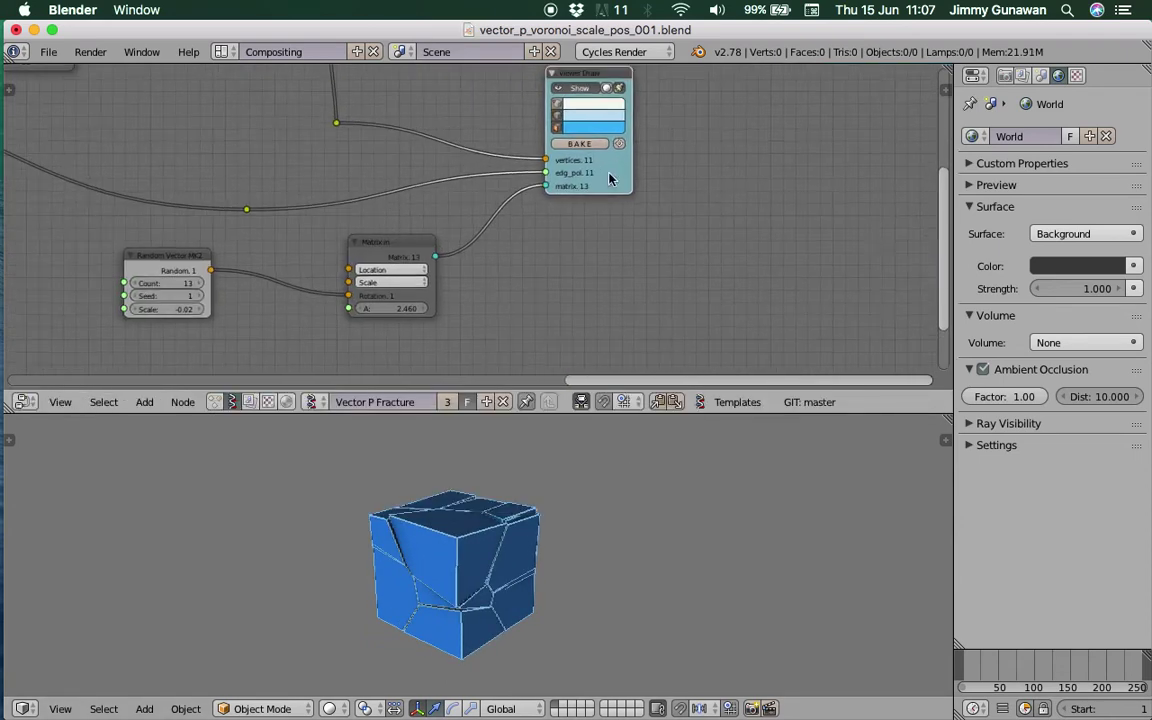
pyautogui.moveTo(583, 232); pyautogui.dragTo(587, 231, button='middle')
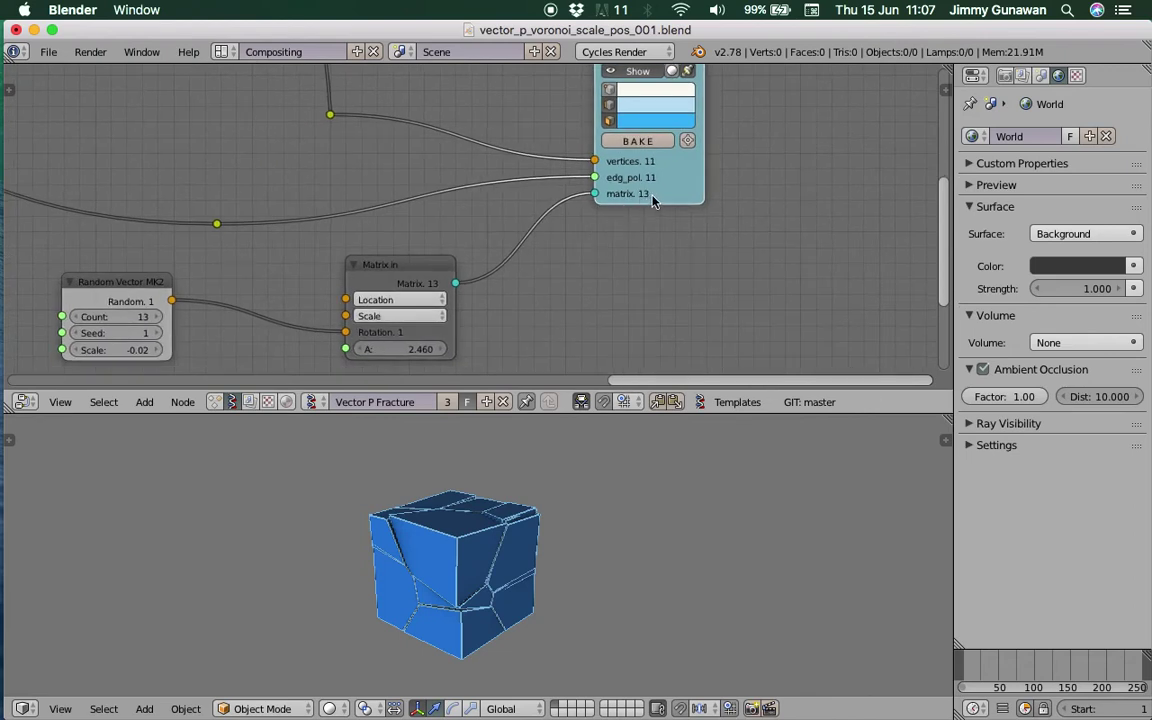
pyautogui.scroll(-2, 589, 218)
pyautogui.moveTo(228, 300); pyautogui.dragTo(453, 279, button='middle')
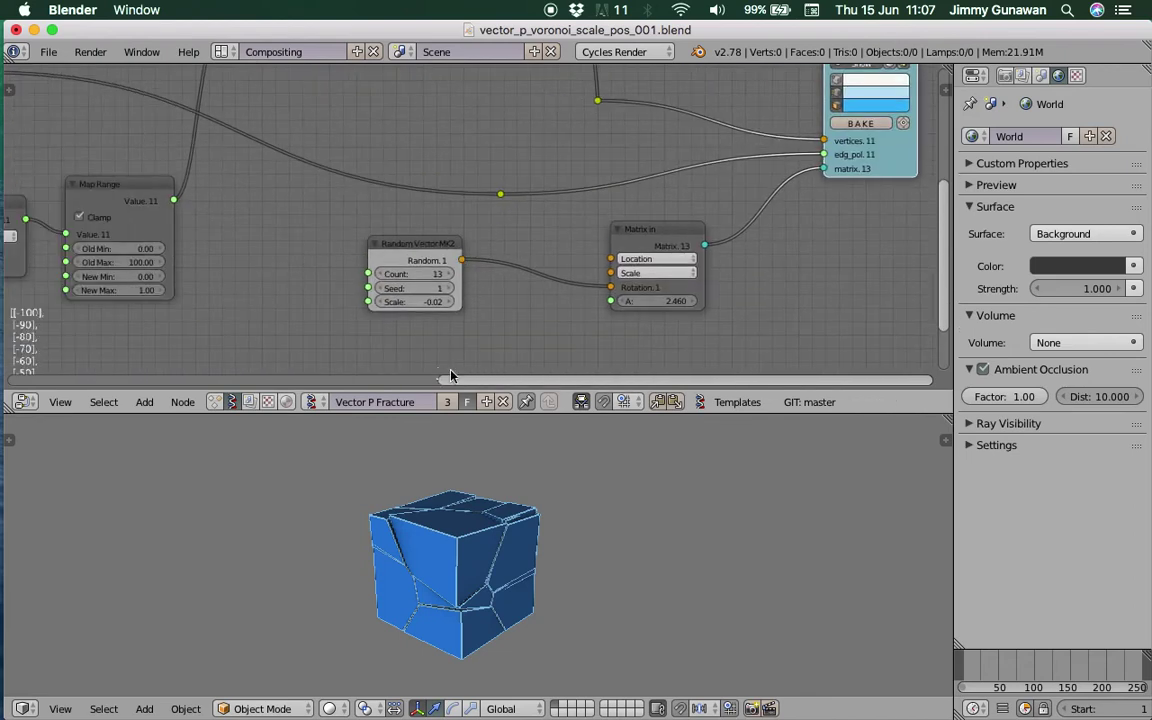
# Give the node editor more height, connect the List Length output to the Random Vector MK2 count, and save the file
pyautogui.moveTo(463, 411); pyautogui.dragTo(463, 543)
pyautogui.scroll(-3, 419, 311)
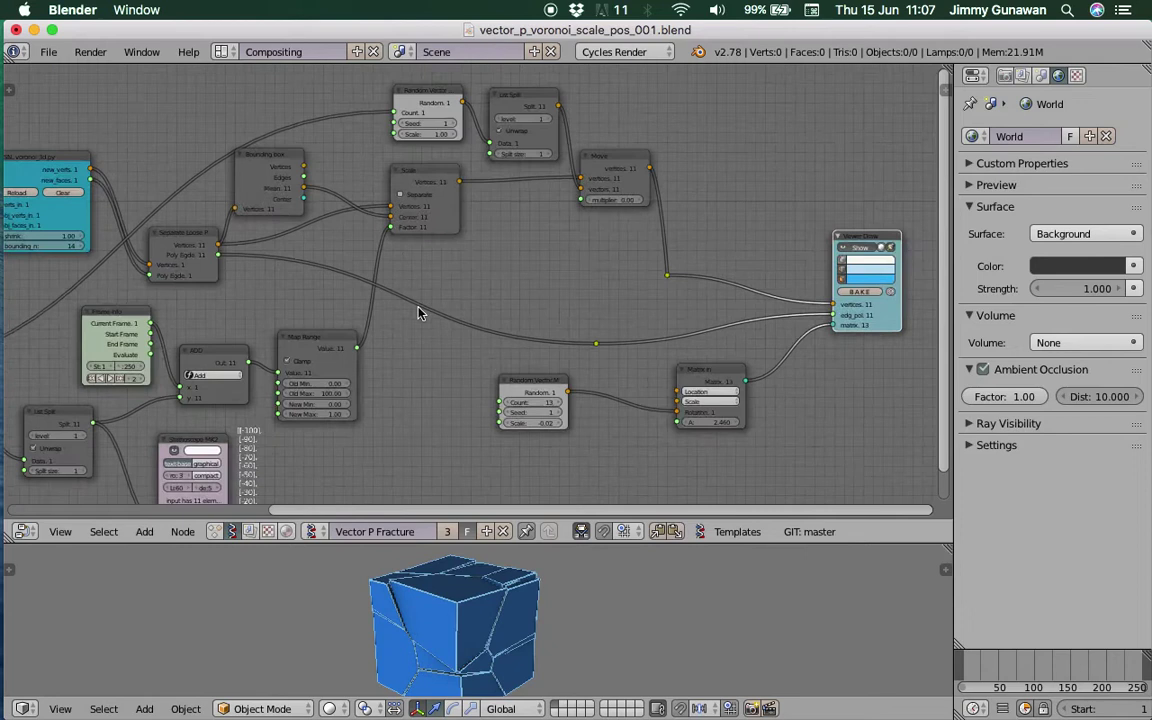
pyautogui.moveTo(430, 113); pyautogui.dragTo(575, 333)
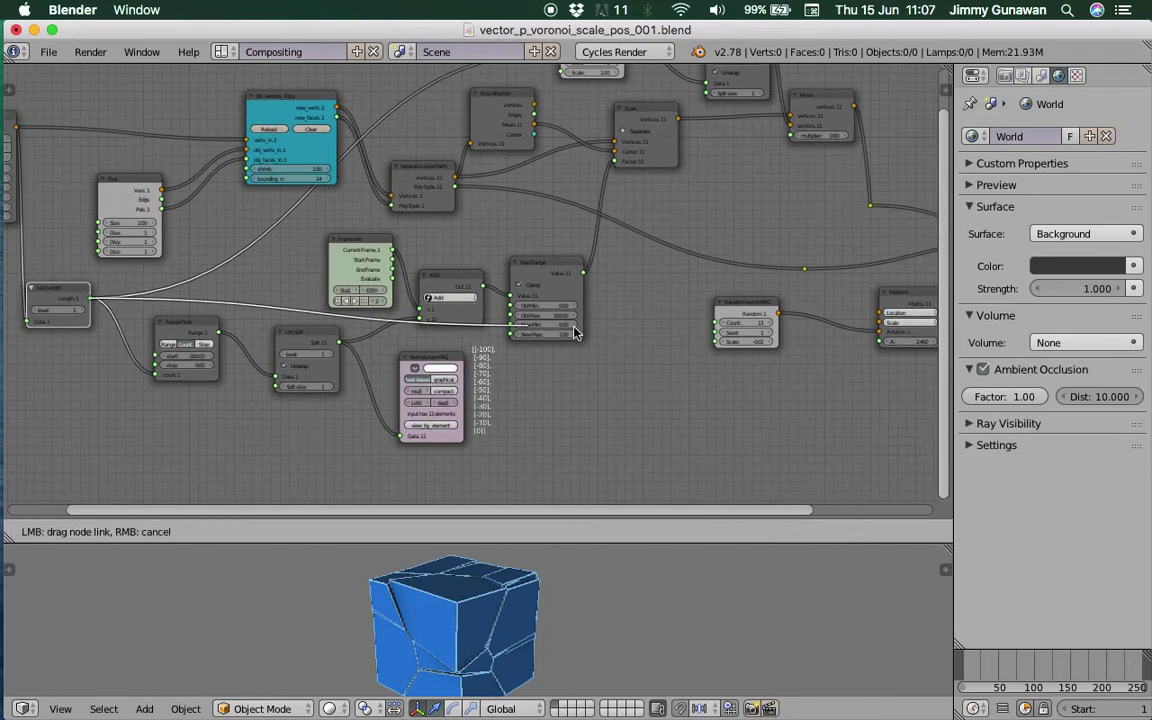
pyautogui.moveTo(704, 325); pyautogui.dragTo(714, 322)
pyautogui.hotkey('ctrl', 's')
pyautogui.click(708, 263)
# Set the Vector P Field seed to 221
pyautogui.moveTo(697, 252); pyautogui.dragTo(487, 262, button='middle')
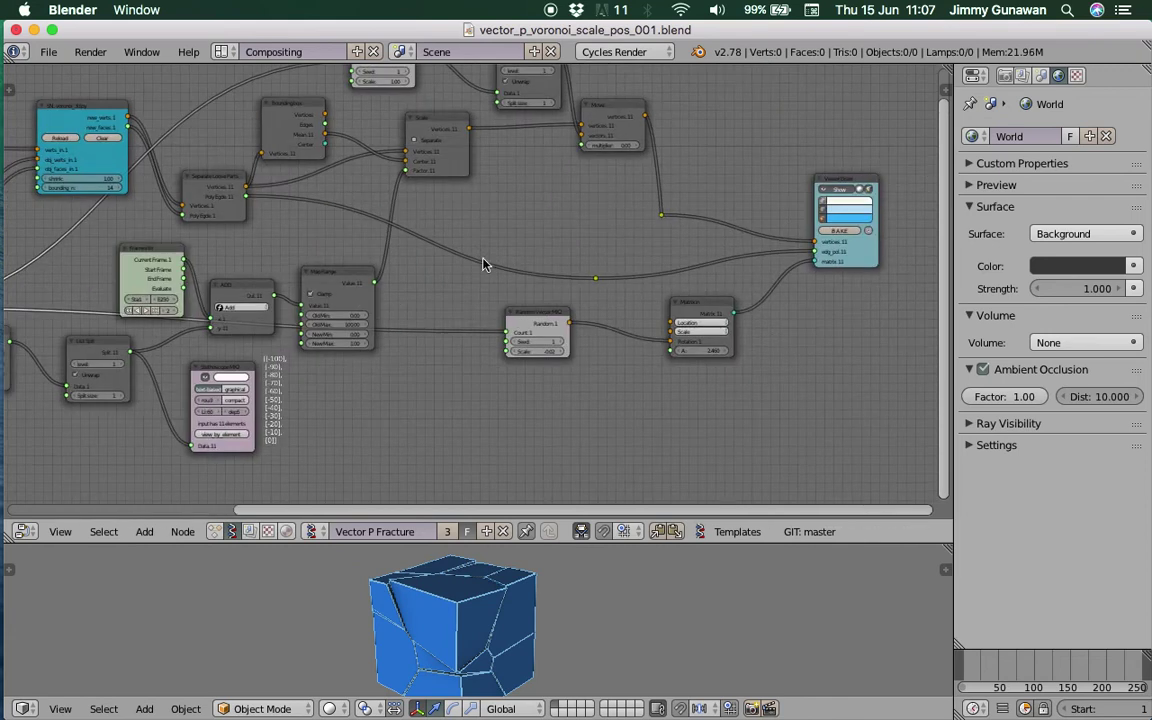
pyautogui.moveTo(350, 252); pyautogui.dragTo(634, 285, button='middle')
pyautogui.scroll(4, 386, 250)
pyautogui.hscroll(-7, 342, 247)
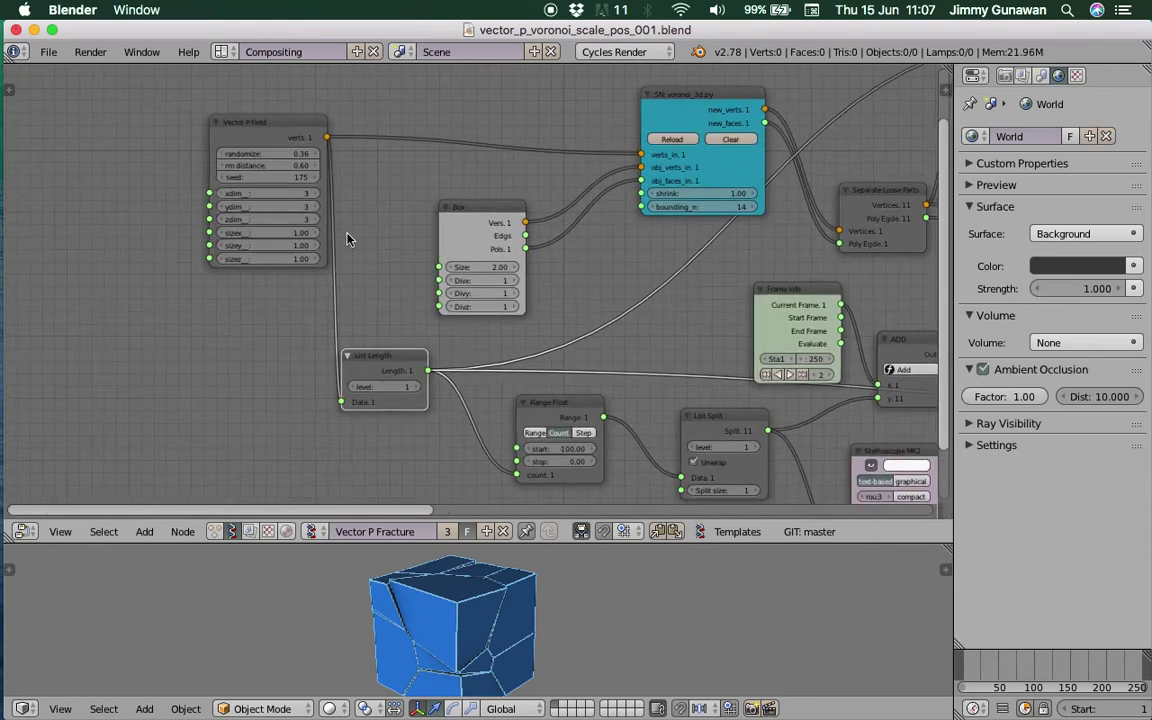
pyautogui.scroll(1, 278, 188)
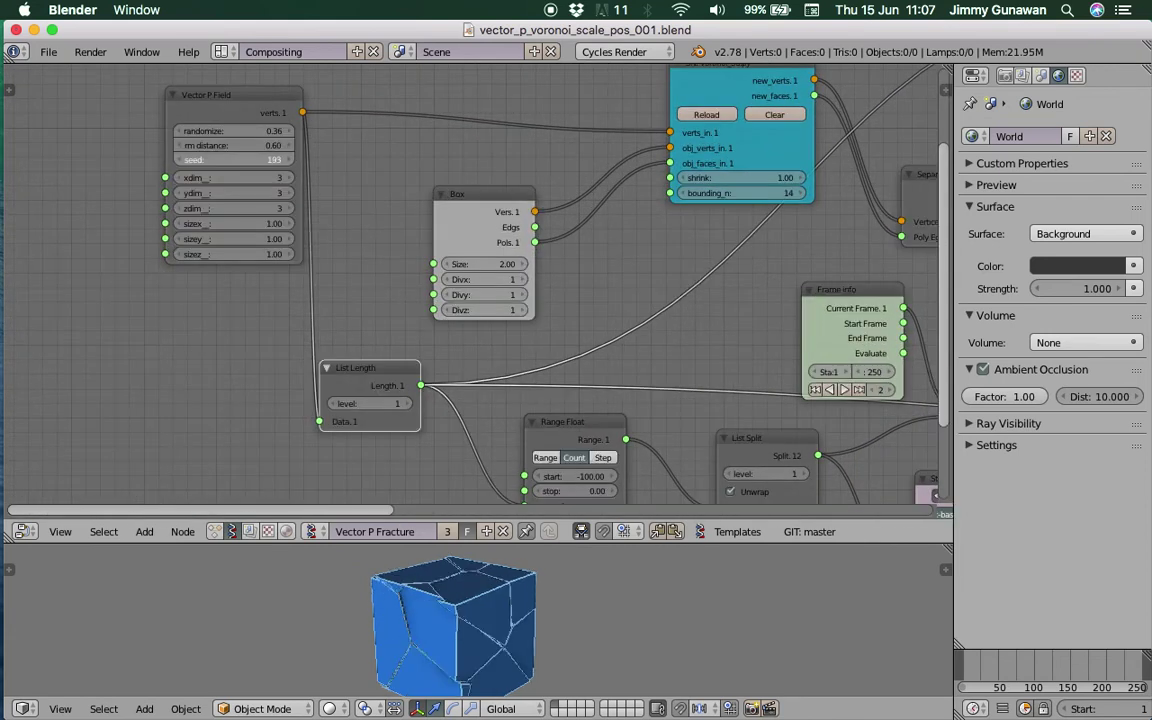
# Move the Vector P Field and List Length nodes farther away from the Box node
pyautogui.moveTo(355, 370); pyautogui.dragTo(314, 330)
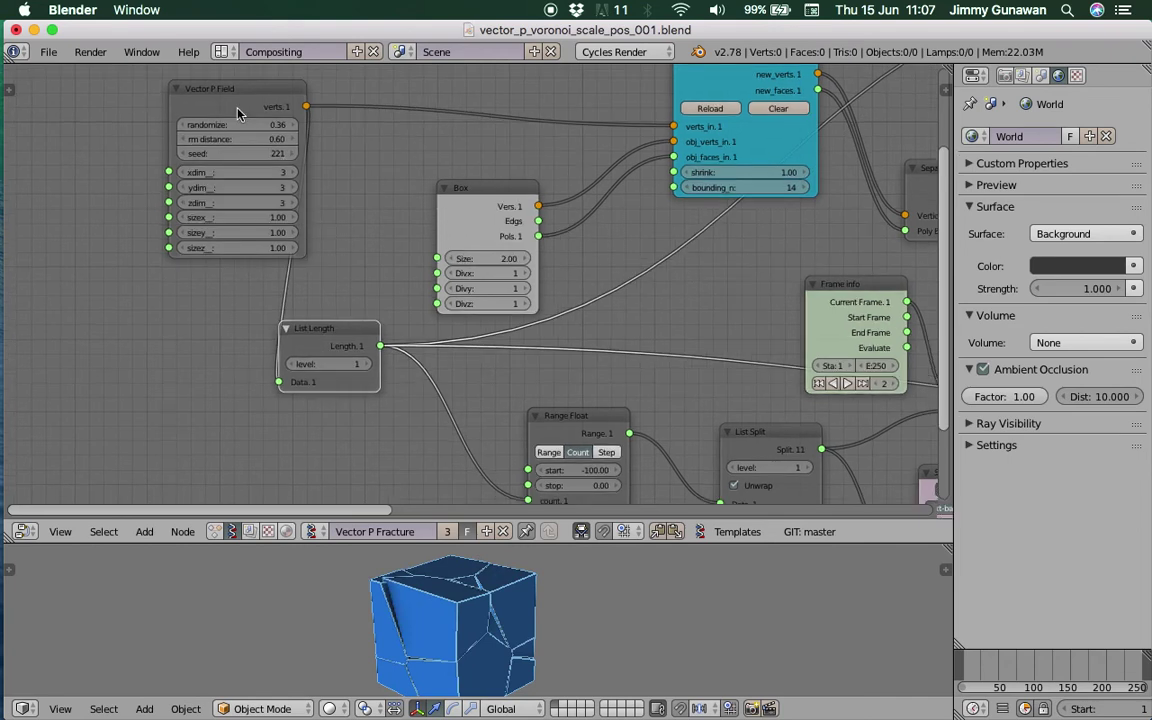
pyautogui.moveTo(250, 92); pyautogui.dragTo(110, 77)
pyautogui.scroll(-2, 329, 324)
pyautogui.moveTo(329, 288); pyautogui.dragTo(251, 277)
# Add a Stethoscope MK2 node below List Length and connect the Length output to its Data input
pyautogui.hotkey('shift', 'a')
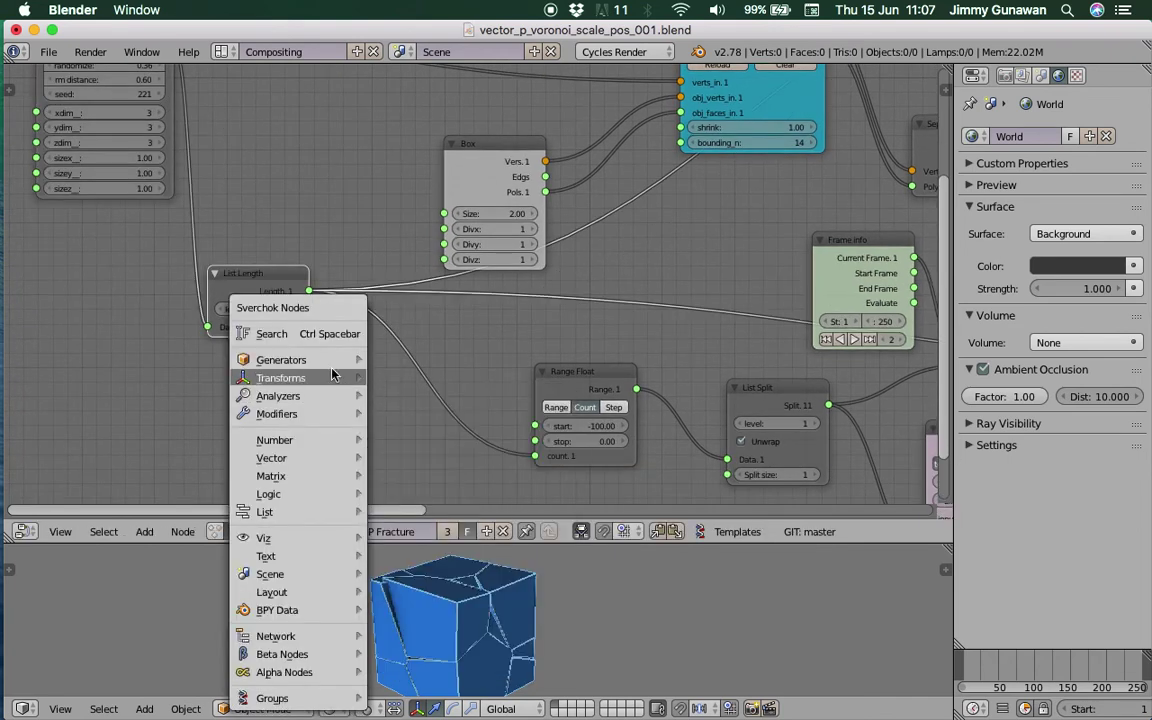
pyautogui.click(320, 338)
pyautogui.write('ste')
pyautogui.press('Return')
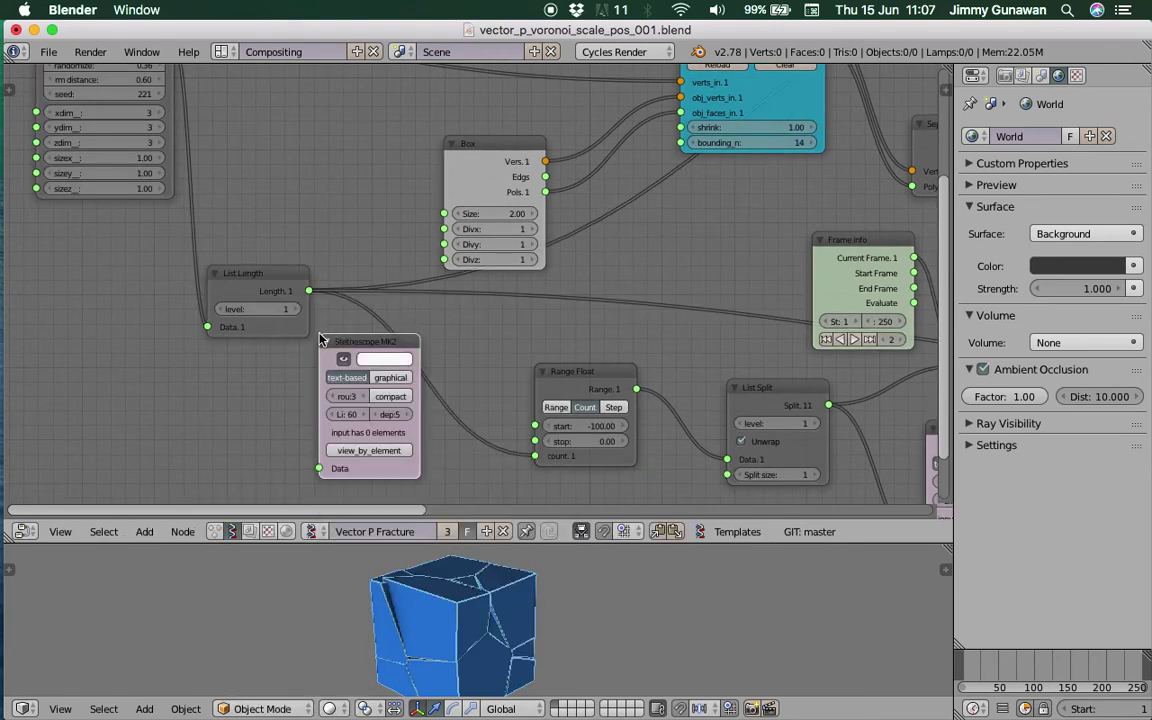
pyautogui.click(265, 317)
pyautogui.moveTo(335, 300); pyautogui.dragTo(376, 263, button='middle')
pyautogui.moveTo(325, 250); pyautogui.dragTo(295, 240)
pyautogui.moveTo(321, 244); pyautogui.dragTo(344, 450)
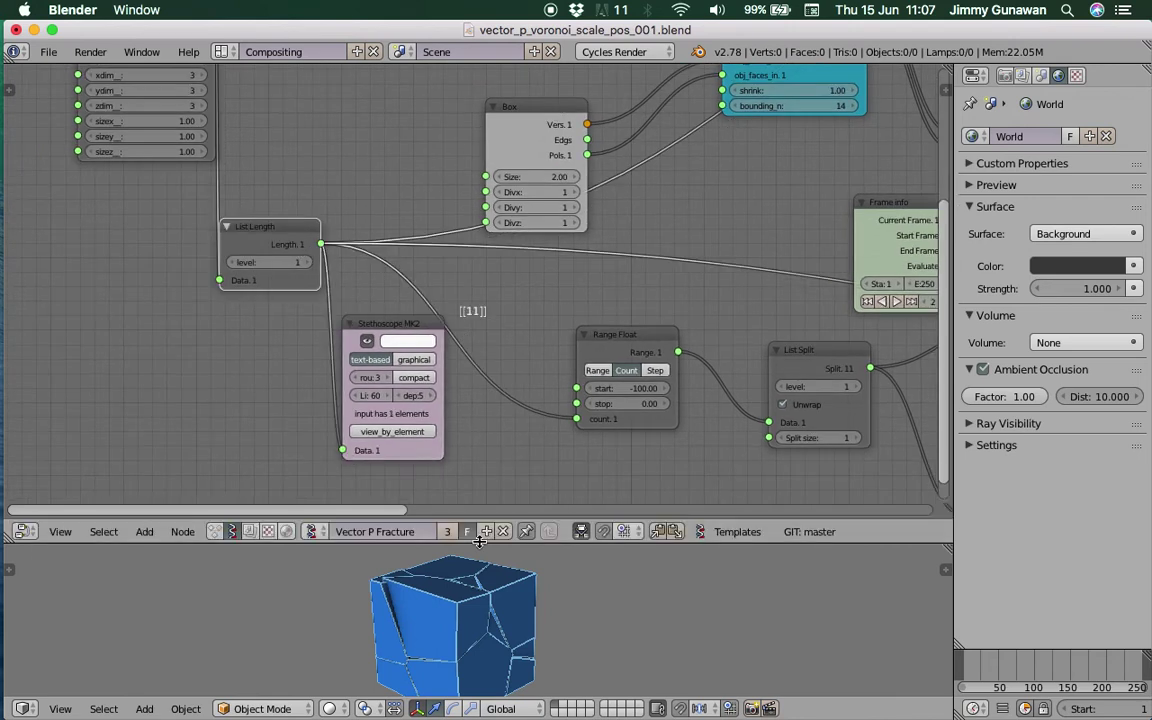
# Enlarge the 3D view in height and width, narrowing the properties editor, and move the Box node away from the Voronoi script node
pyautogui.moveTo(479, 543); pyautogui.dragTo(484, 396)
pyautogui.moveTo(606, 490); pyautogui.dragTo(570, 512, button='middle')
pyautogui.scroll(-5, 666, 223)
pyautogui.scroll(-3, 667, 228)
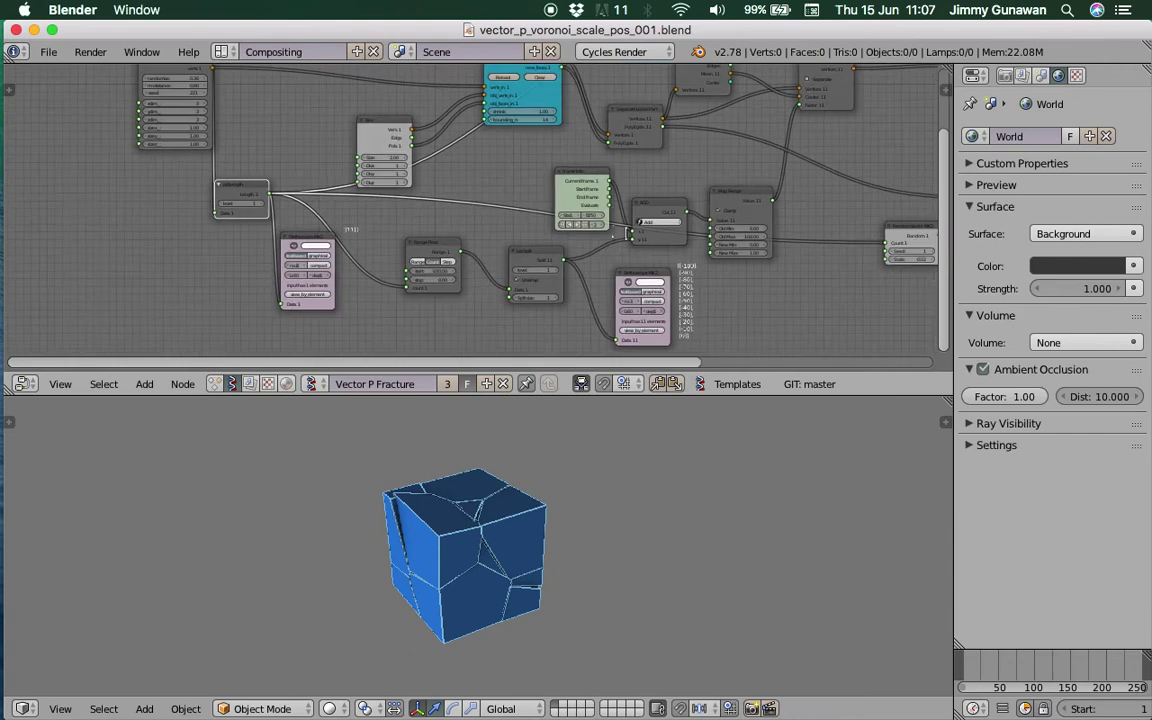
pyautogui.moveTo(955, 233); pyautogui.dragTo(1045, 233)
pyautogui.scroll(2, 557, 218)
pyautogui.scroll(3, 557, 218)
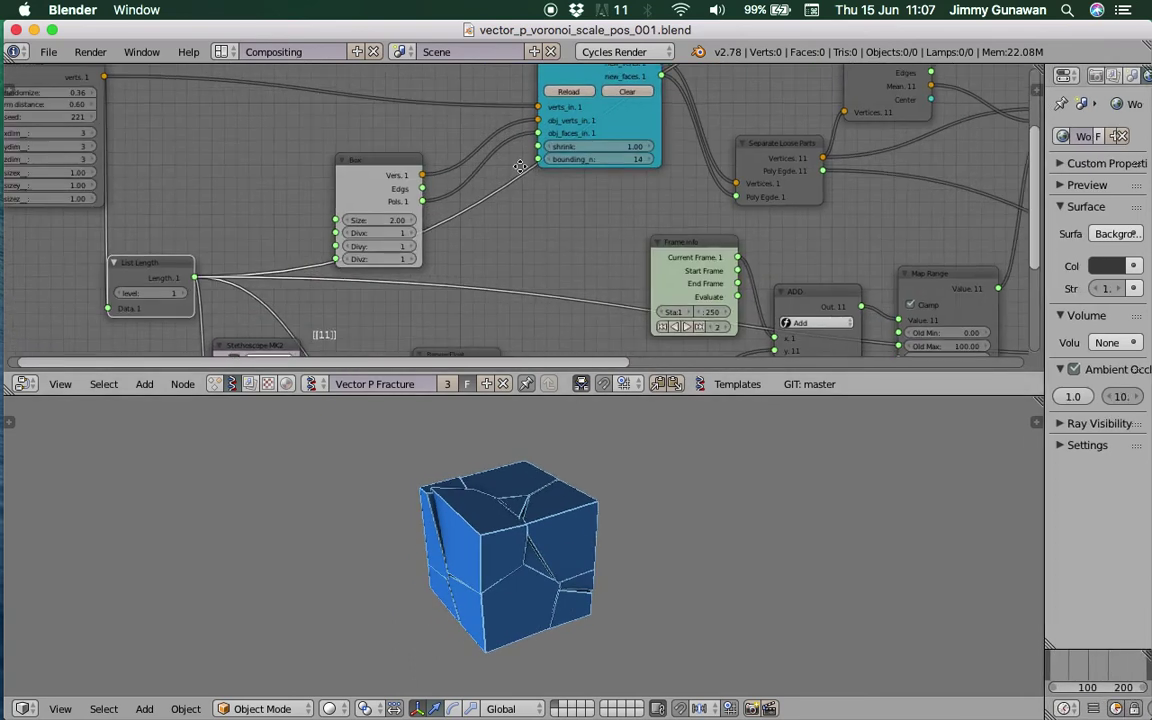
pyautogui.moveTo(557, 218); pyautogui.dragTo(692, 231, button='middle')
pyautogui.moveTo(550, 578); pyautogui.dragTo(580, 558, button='middle')
pyautogui.moveTo(393, 140); pyautogui.dragTo(329, 87)
# Try a size of 1 on the Box node and return it to 2
pyautogui.moveTo(390, 185)
pyautogui.mouseDown()
pyautogui.moveTo(470, 185)
pyautogui.moveTo(335, 185)
pyautogui.moveTo(370, 185)
pyautogui.mouseUp()
pyautogui.doubleClick(415, 184)
pyautogui.write('1')
pyautogui.press('Return')
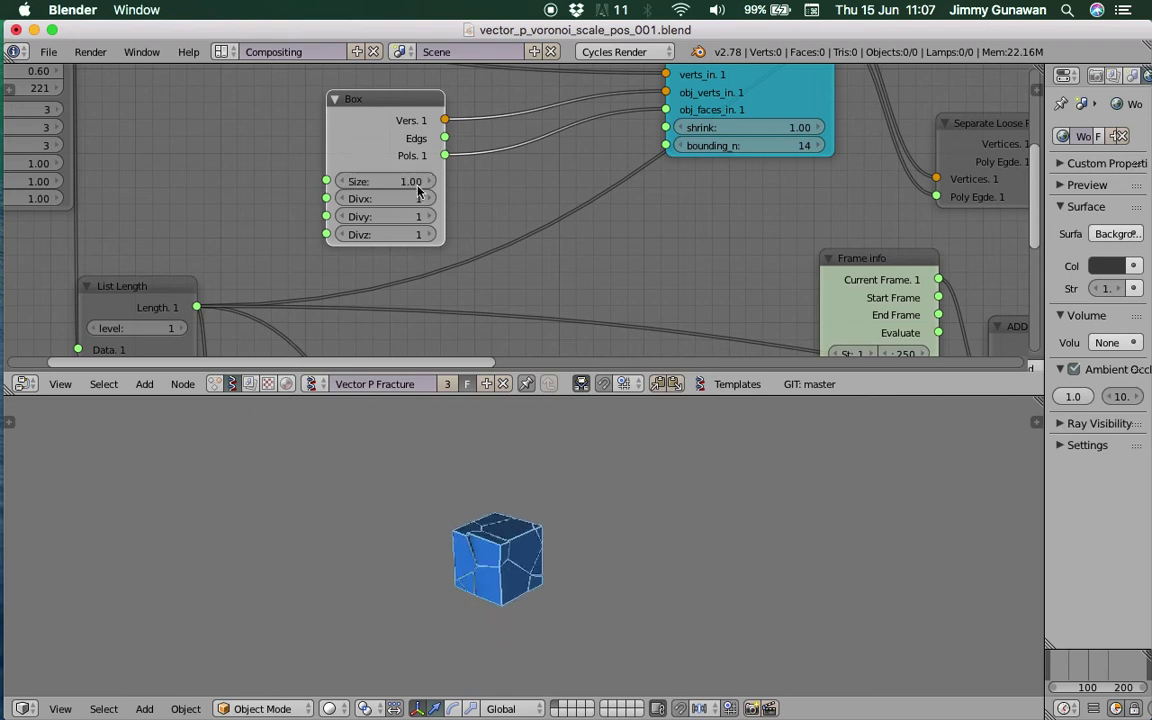
pyautogui.doubleClick(415, 183)
pyautogui.write('2')
pyautogui.press('Return')
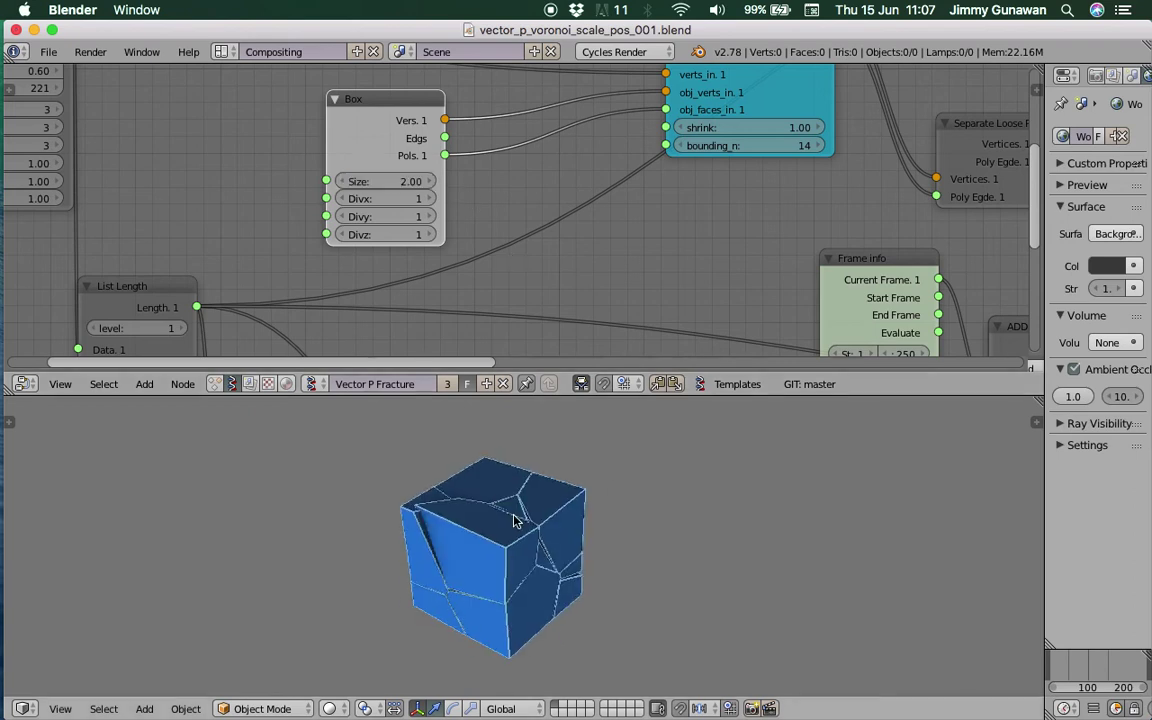
# Move the Vector P Field node farther away from the Box node and nudge the Box node slightly lower
pyautogui.moveTo(514, 520); pyautogui.dragTo(565, 529, button='middle')
pyautogui.scroll(-5, 430, 205)
pyautogui.moveTo(422, 157); pyautogui.dragTo(419, 175, button='middle')
pyautogui.moveTo(412, 157)
pyautogui.mouseDown()
pyautogui.moveTo(388, 144)
pyautogui.moveTo(414, 150)
pyautogui.moveTo(407, 160)
pyautogui.mouseUp()
pyautogui.moveTo(407, 160); pyautogui.dragTo(520, 175, button='middle')
pyautogui.moveTo(268, 119); pyautogui.dragTo(212, 146)
pyautogui.moveTo(212, 146); pyautogui.dragTo(442, 173, button='middle')
pyautogui.scroll(2, 442, 173)
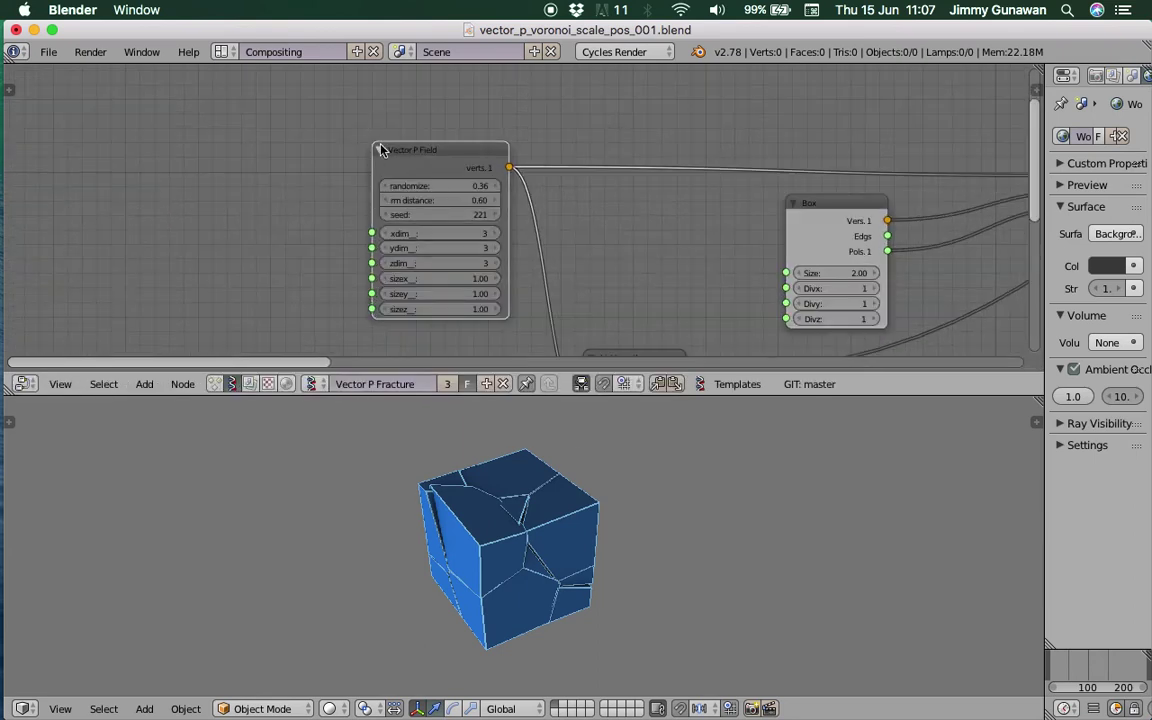
pyautogui.moveTo(436, 150); pyautogui.dragTo(387, 127)
pyautogui.moveTo(470, 196); pyautogui.dragTo(292, 206, button='middle')
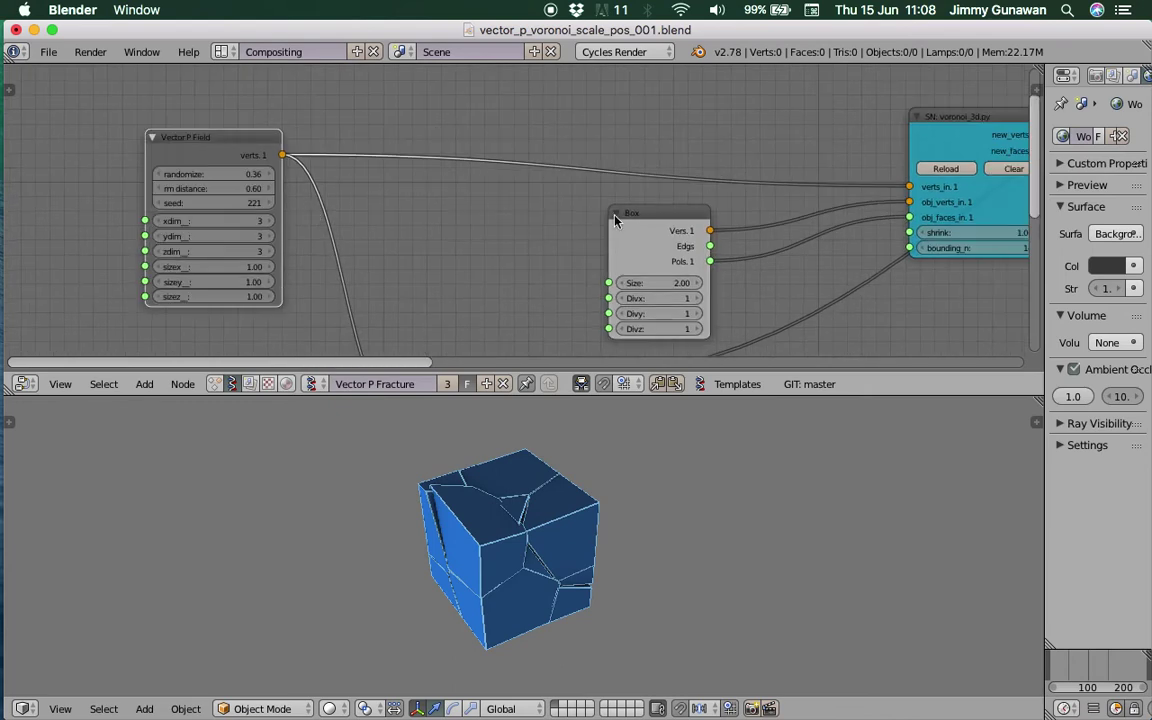
pyautogui.moveTo(615, 221); pyautogui.dragTo(603, 226)
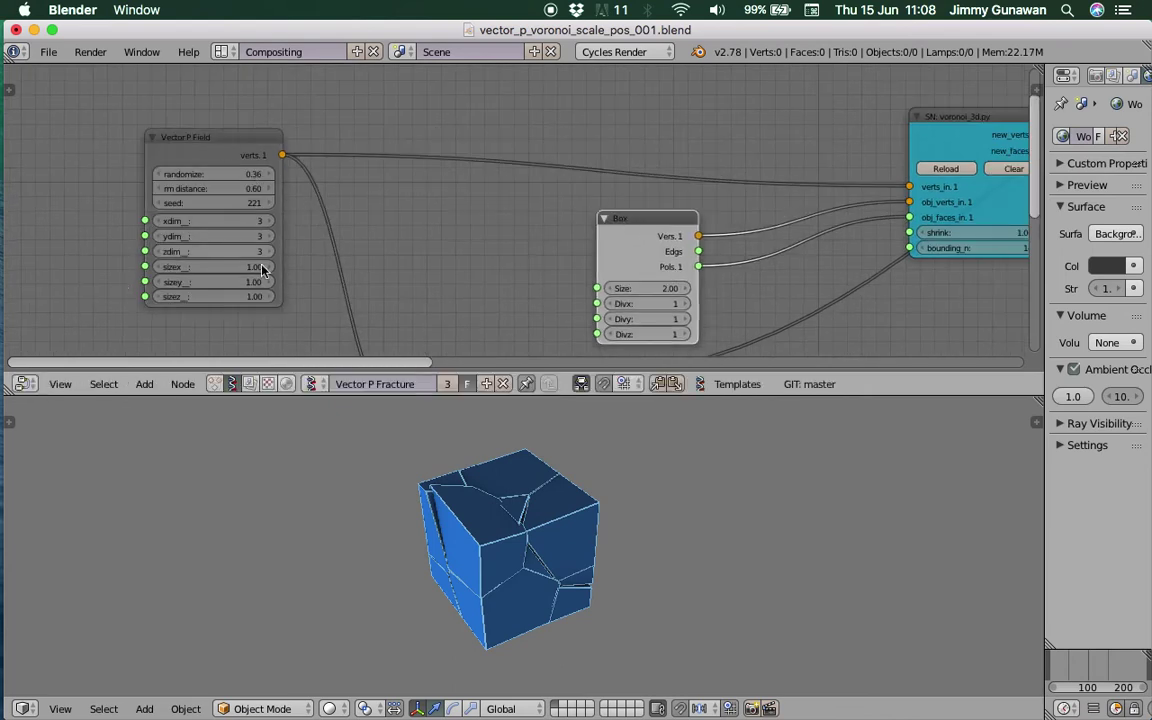
# Move the Box node closer to the Vector P Field node
pyautogui.moveTo(540, 482); pyautogui.dragTo(576, 510, button='middle')
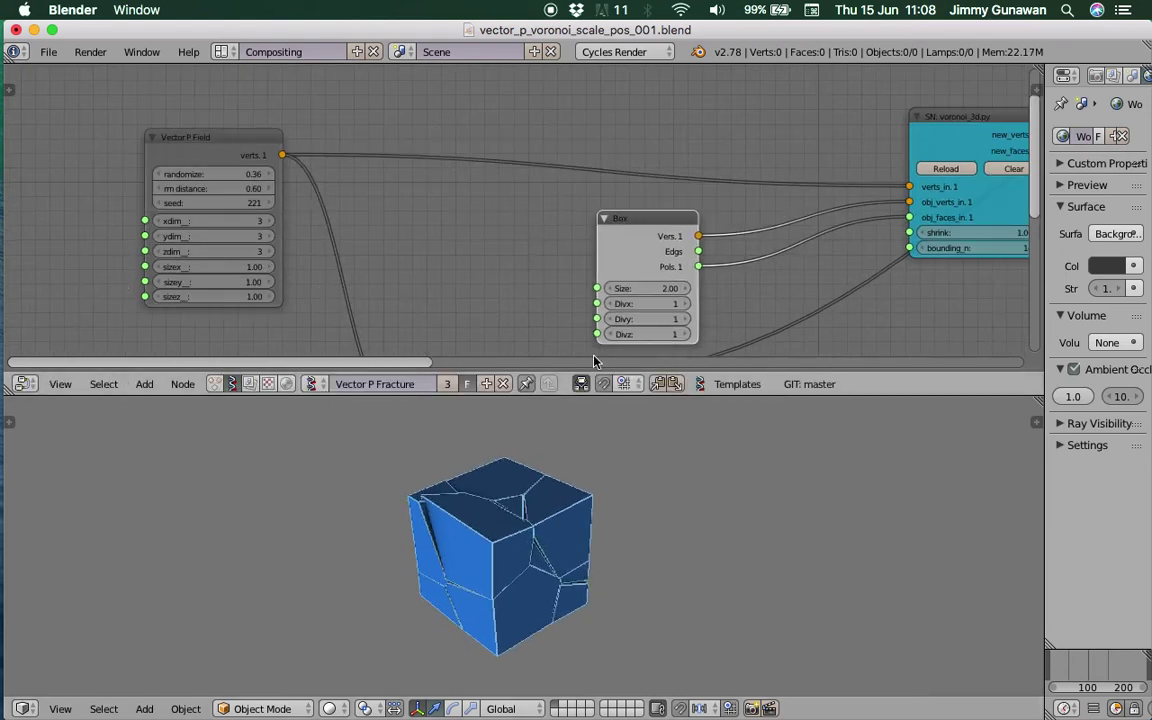
pyautogui.moveTo(620, 258); pyautogui.dragTo(577, 244, button='middle')
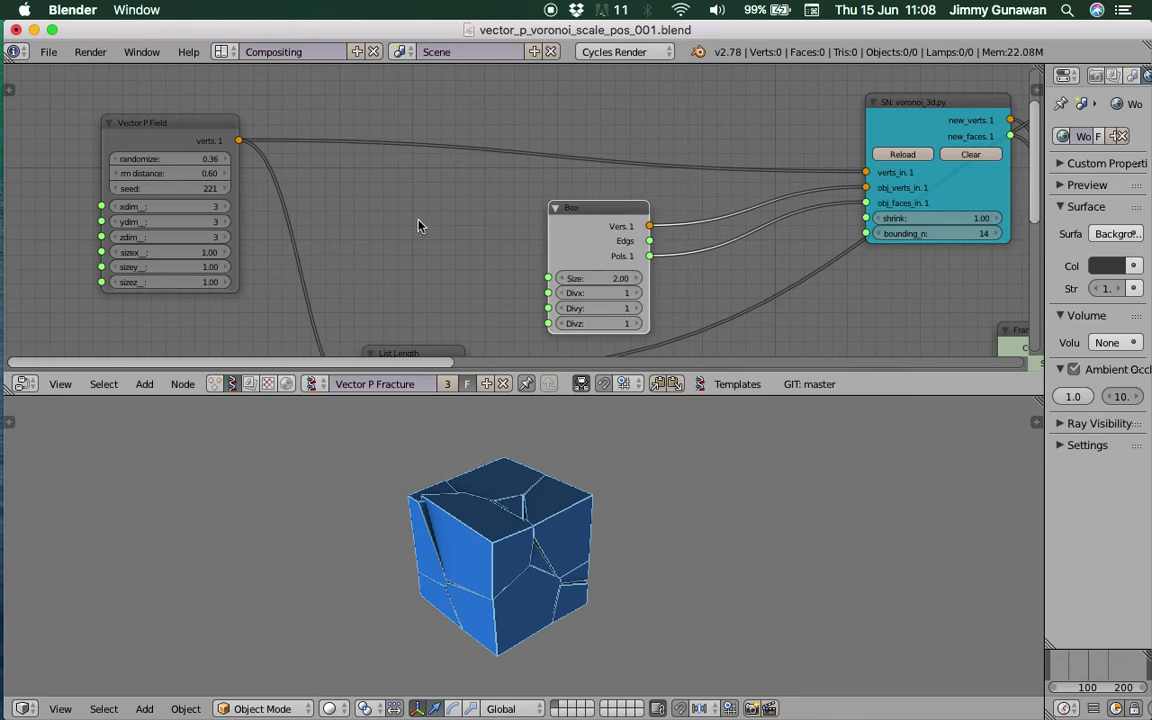
pyautogui.scroll(-2, 376, 229)
pyautogui.press('g')
pyautogui.click(461, 191)
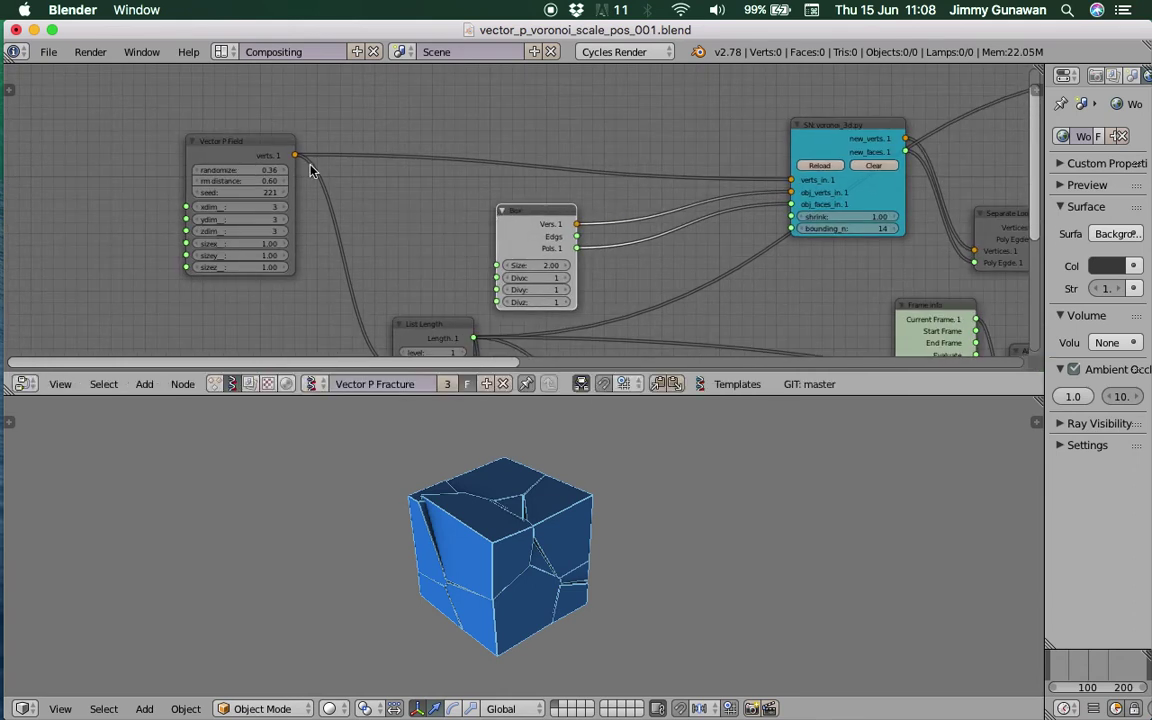
pyautogui.scroll(1, 262, 151)
pyautogui.moveTo(222, 147); pyautogui.dragTo(223, 132)
pyautogui.moveTo(454, 166); pyautogui.dragTo(347, 171, button='middle')
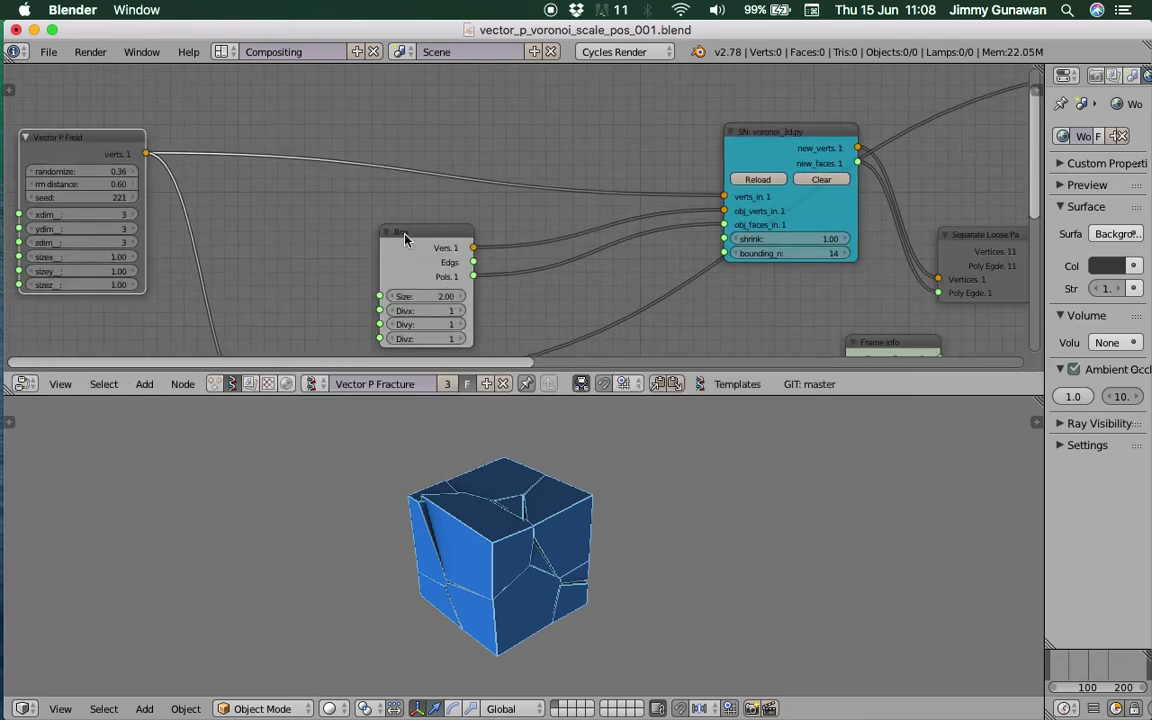
pyautogui.moveTo(405, 238); pyautogui.dragTo(338, 220)
pyautogui.moveTo(440, 197); pyautogui.dragTo(321, 224, button='middle')
# Move the voronoi_3d.py script node closer to the Box node and inspect the fractured cube
pyautogui.scroll(3, 560, 201)
pyautogui.moveTo(726, 146); pyautogui.dragTo(572, 121)
pyautogui.scroll(2, 550, 130)
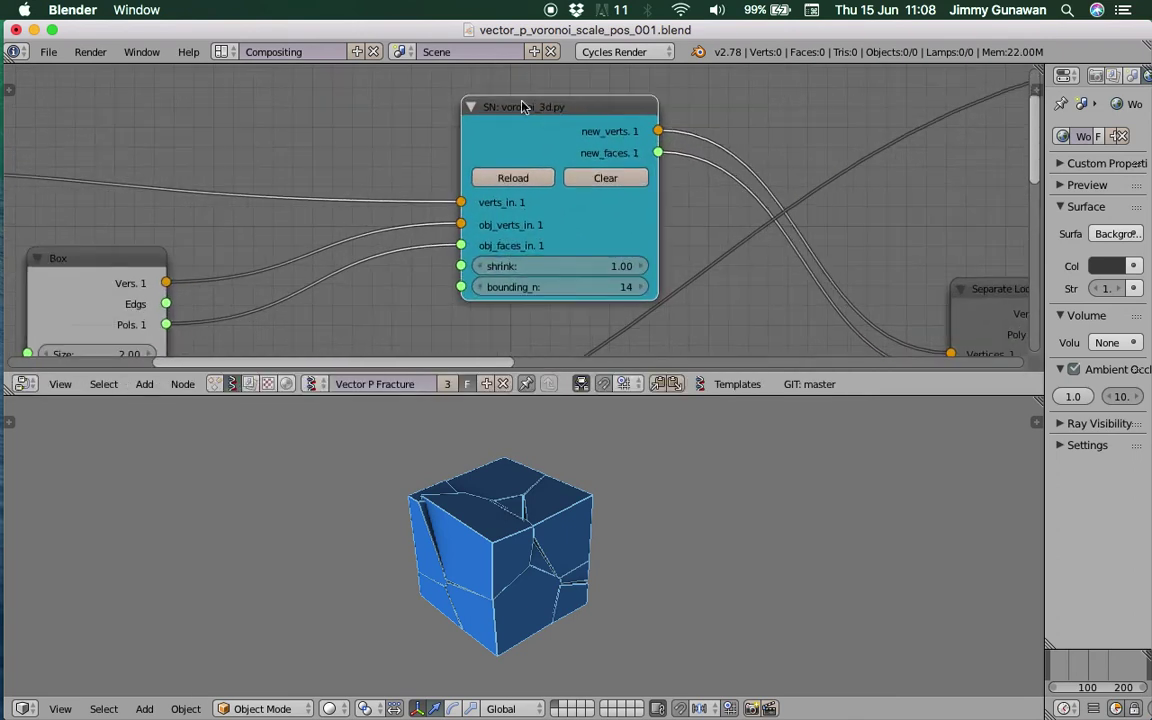
pyautogui.scroll(-2, 538, 138)
pyautogui.moveTo(578, 212); pyautogui.dragTo(538, 213)
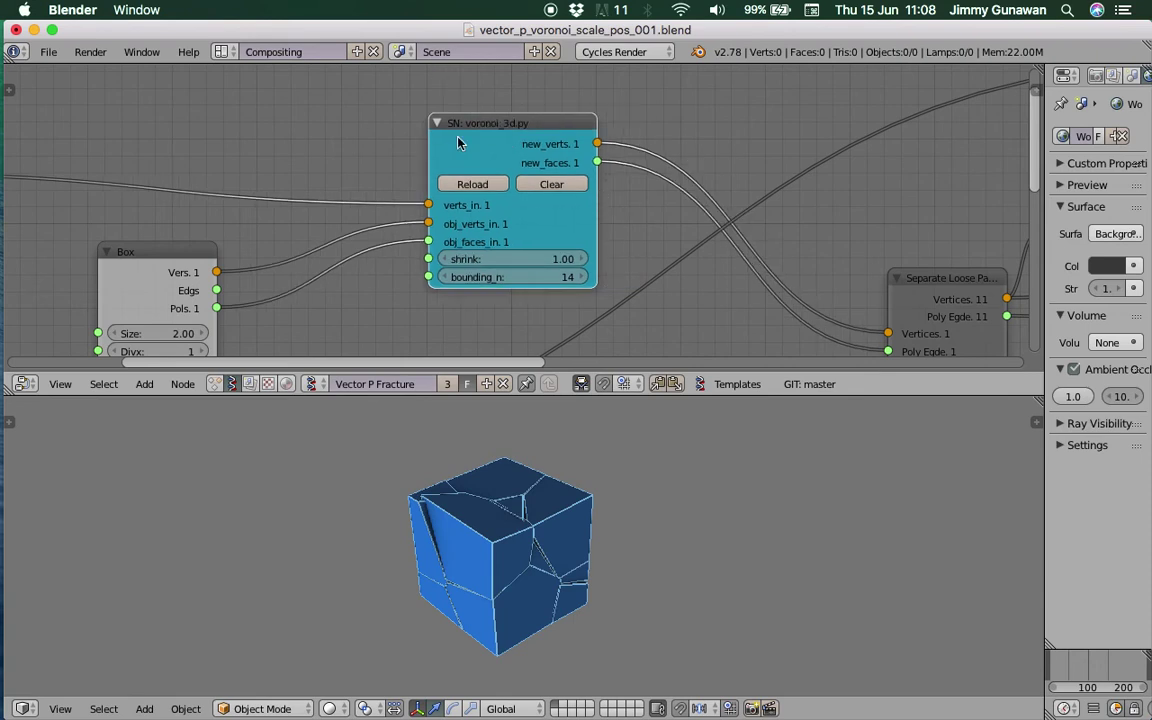
pyautogui.moveTo(650, 483); pyautogui.dragTo(625, 540, button='middle')
pyautogui.scroll(-3, 547, 213)
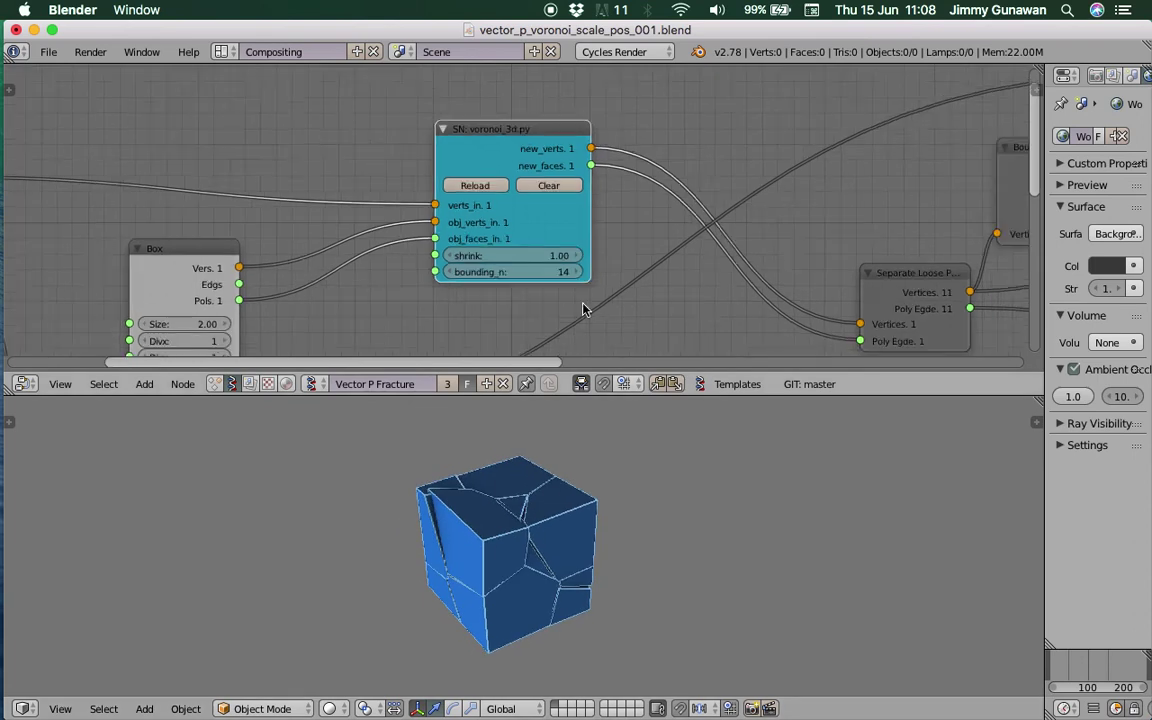
# Move the Separate Loose Parts node closer to the Voronoi script node and save over the existing blend file
pyautogui.moveTo(547, 213); pyautogui.dragTo(455, 222, button='middle')
pyautogui.moveTo(698, 194); pyautogui.dragTo(641, 165)
pyautogui.moveTo(673, 165); pyautogui.dragTo(517, 224, button='middle')
pyautogui.hotkey('ctrl', 's')
pyautogui.click(618, 204)
# Tidy the spacing of the nodes between Separate Loose Parts and Move, including the upper Random Vector MK2 node
pyautogui.scroll(1, 519, 223)
pyautogui.moveTo(661, 174); pyautogui.dragTo(630, 165)
pyautogui.moveTo(630, 182); pyautogui.dragTo(501, 188, button='middle')
pyautogui.moveTo(365, 252)
pyautogui.mouseDown()
pyautogui.moveTo(379, 243)
pyautogui.moveTo(363, 251)
pyautogui.mouseUp()
pyautogui.moveTo(500, 172); pyautogui.dragTo(513, 162)
pyautogui.moveTo(718, 205); pyautogui.dragTo(725, 223)
pyautogui.moveTo(990, 190); pyautogui.dragTo(883, 186, button='middle')
pyautogui.moveTo(844, 194); pyautogui.dragTo(808, 236)
pyautogui.moveTo(869, 221); pyautogui.dragTo(859, 219, button='middle')
pyautogui.scroll(2, 859, 219)
pyautogui.moveTo(588, 536); pyautogui.dragTo(520, 492, button='middle')
pyautogui.moveTo(537, 236); pyautogui.dragTo(524, 248, button='middle')
pyautogui.moveTo(618, 235); pyautogui.dragTo(609, 233)
pyautogui.moveTo(837, 241); pyautogui.dragTo(862, 232)
pyautogui.moveTo(744, 107); pyautogui.dragTo(719, 102)
pyautogui.scroll(-1, 707, 155)
pyautogui.moveTo(542, 100); pyautogui.dragTo(540, 85)
pyautogui.moveTo(510, 133); pyautogui.dragTo(475, 133)
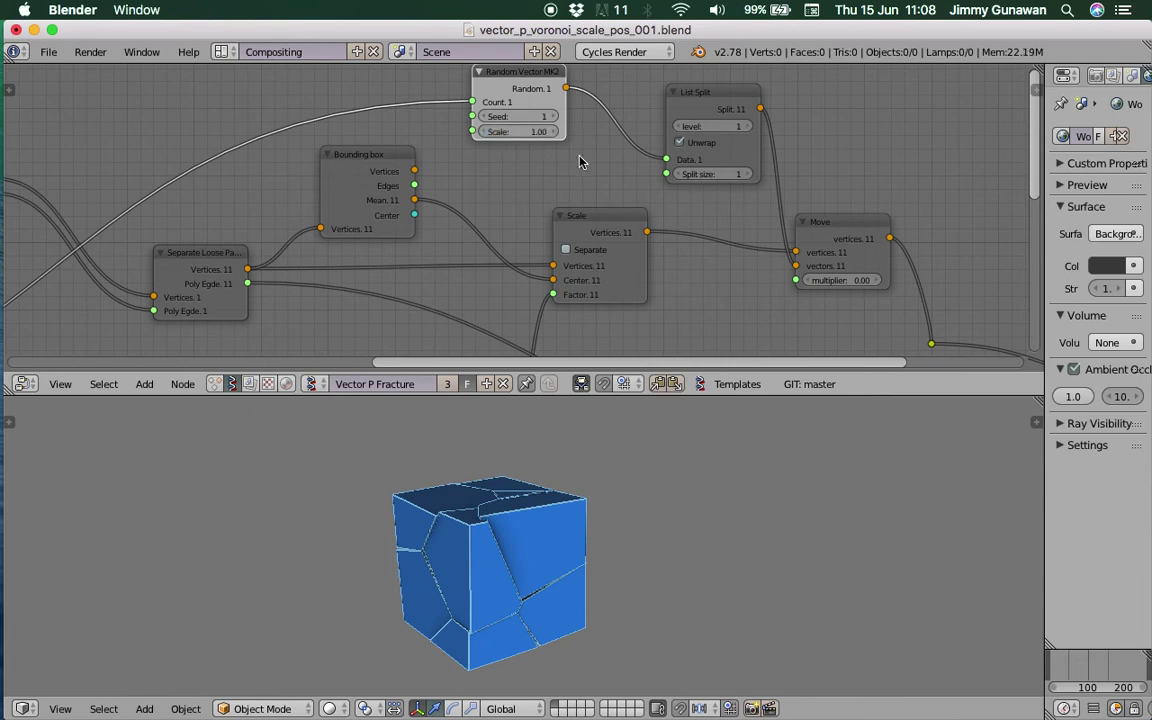
pyautogui.moveTo(808, 241); pyautogui.dragTo(777, 234, button='middle')
# Try a different multiplier on the Move node and return it to 0
pyautogui.moveTo(820, 279)
pyautogui.mouseDown()
pyautogui.moveTo(862, 269)
pyautogui.moveTo(828, 269)
pyautogui.mouseUp()
pyautogui.press('Return')
pyautogui.moveTo(834, 281); pyautogui.dragTo(750, 254, button='middle')
pyautogui.doubleClick(818, 243)
pyautogui.write('0')
pyautogui.press('Return')
# Move the reroute point on the vertices link away from the Move node and shift Viewer Draw slightly farther out
pyautogui.moveTo(751, 194); pyautogui.dragTo(739, 171)
pyautogui.scroll(-1, 716, 180)
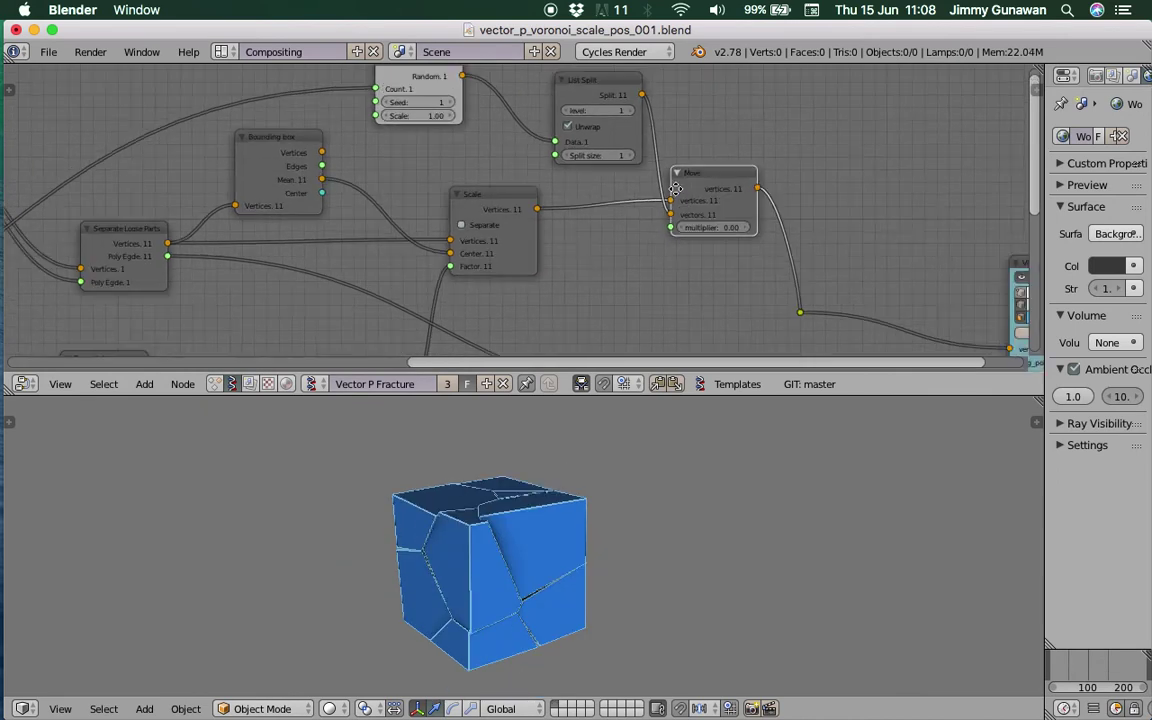
pyautogui.moveTo(716, 186); pyautogui.dragTo(758, 212, button='middle')
pyautogui.moveTo(692, 233); pyautogui.dragTo(529, 195, button='middle')
pyautogui.moveTo(673, 300)
pyautogui.mouseDown()
pyautogui.moveTo(732, 266)
pyautogui.moveTo(769, 262)
pyautogui.mouseUp()
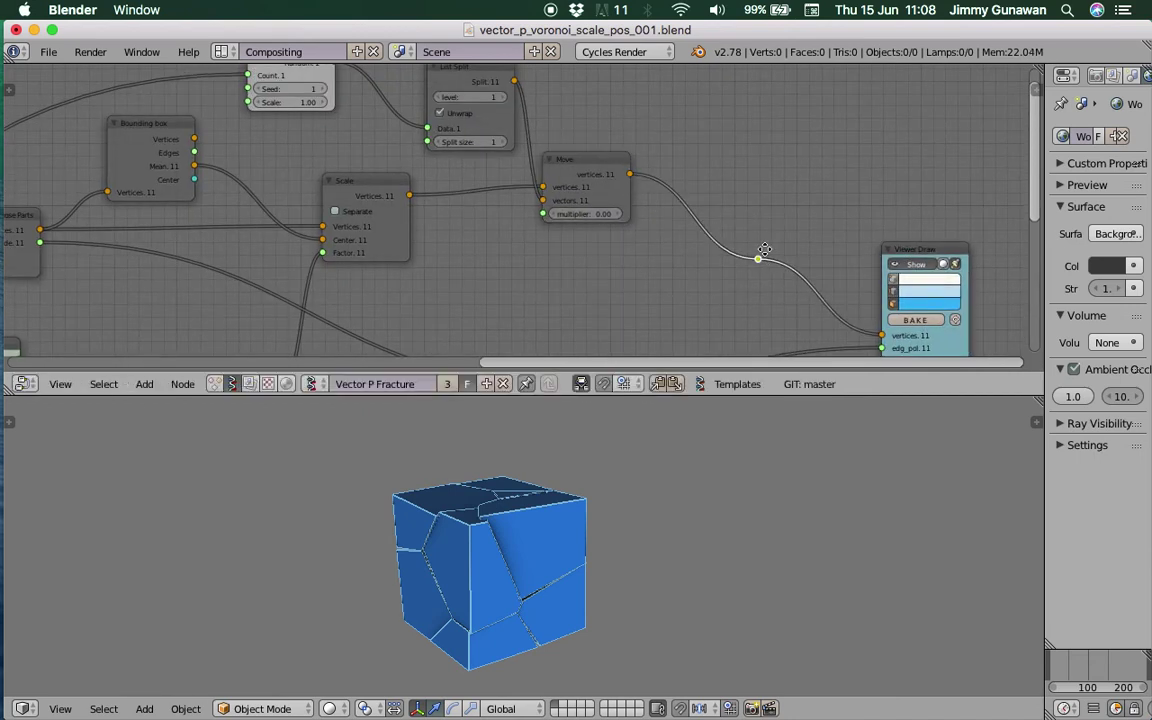
pyautogui.moveTo(765, 252); pyautogui.dragTo(623, 149, button='middle')
pyautogui.moveTo(790, 147); pyautogui.dragTo(812, 137)
# Reposition the Separate Loose Parts node and the reroute point on its Poly Egde link, saving over the existing file
pyautogui.scroll(-1, 588, 271)
pyautogui.moveTo(443, 280); pyautogui.dragTo(758, 260, button='middle')
pyautogui.moveTo(326, 133)
pyautogui.mouseDown()
pyautogui.moveTo(350, 139)
pyautogui.moveTo(332, 138)
pyautogui.mouseUp()
pyautogui.moveTo(348, 160); pyautogui.dragTo(255, 168, button='middle')
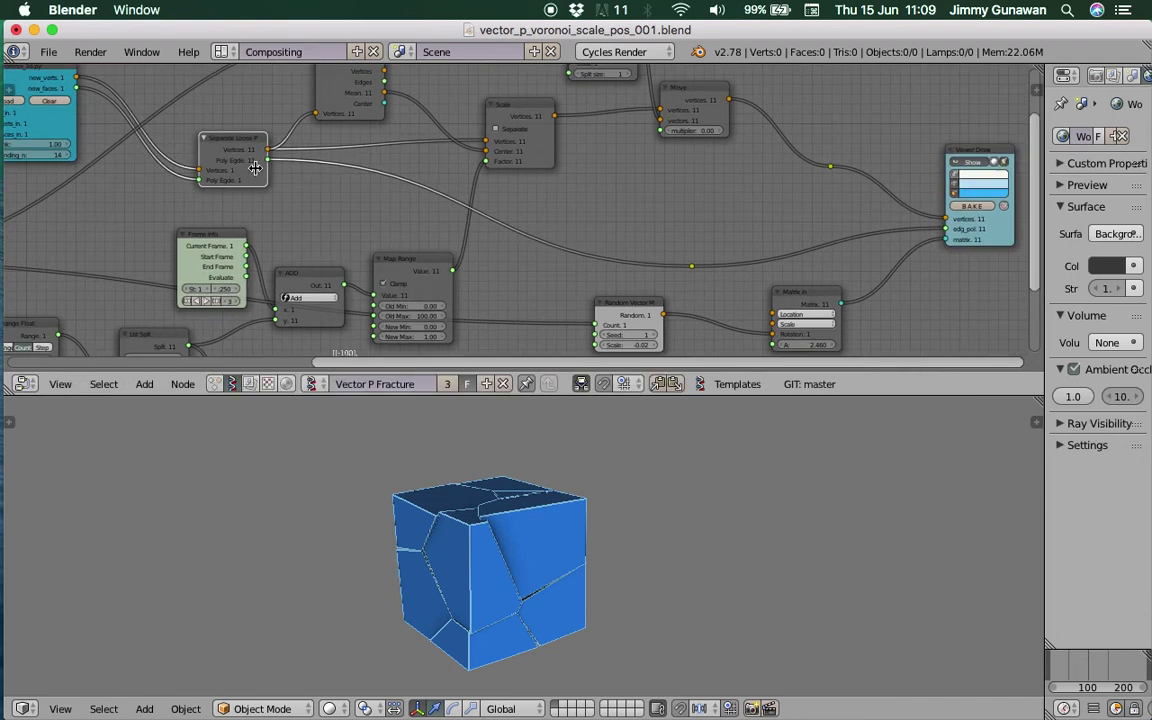
pyautogui.moveTo(691, 266); pyautogui.dragTo(679, 243)
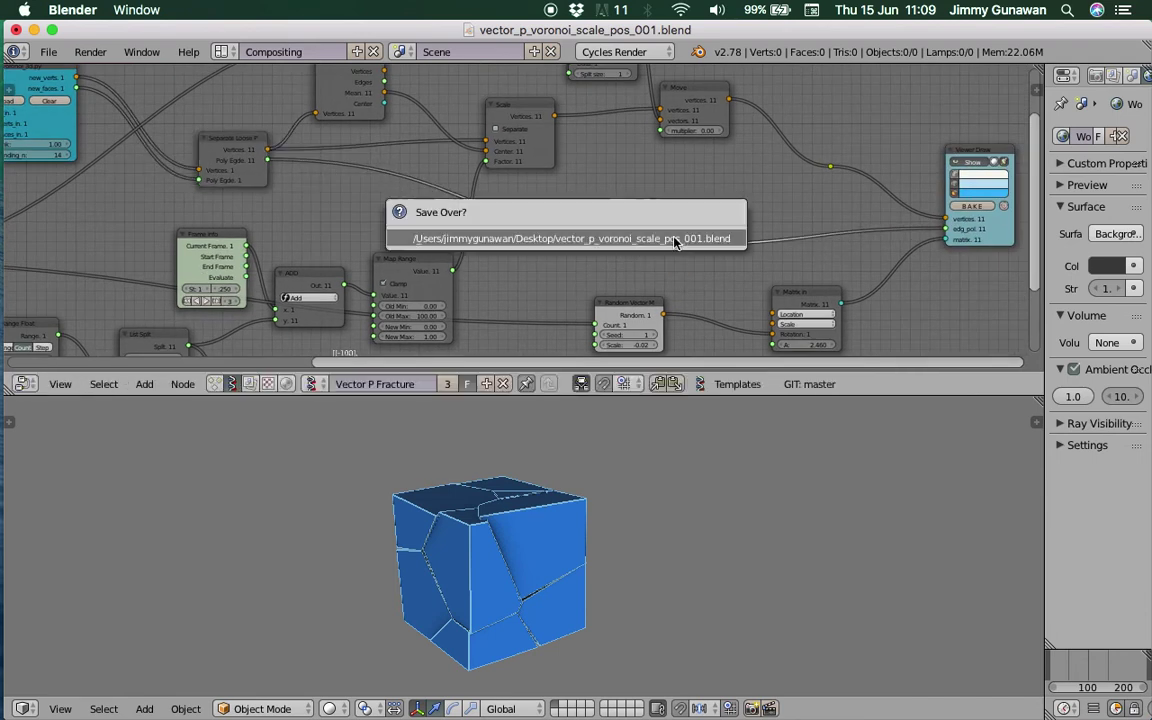
# Move the Viewer Draw node farther away from the two reroute points
pyautogui.scroll(2, 225, 165)
pyautogui.moveTo(217, 166); pyautogui.dragTo(144, 175, button='middle')
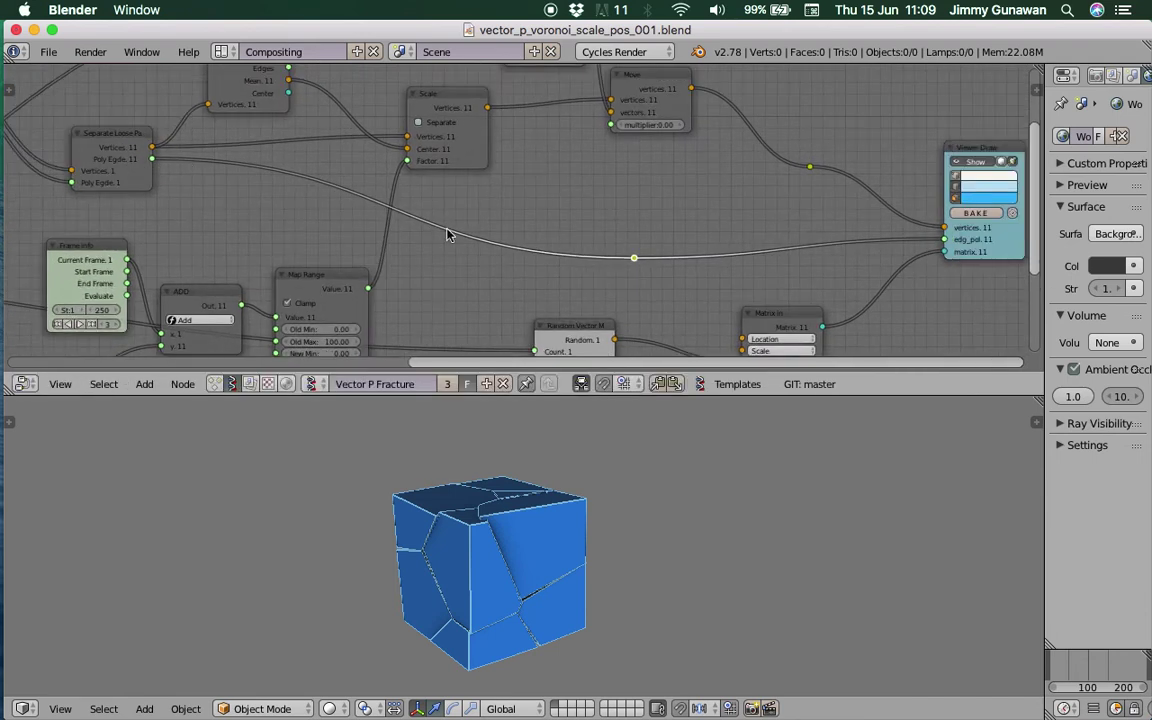
pyautogui.scroll(2, 850, 239)
pyautogui.moveTo(850, 239)
pyautogui.mouseDown(button='middle')
pyautogui.moveTo(638, 208)
pyautogui.moveTo(483, 228)
pyautogui.mouseUp(button='middle')
pyautogui.moveTo(650, 212); pyautogui.dragTo(748, 205)
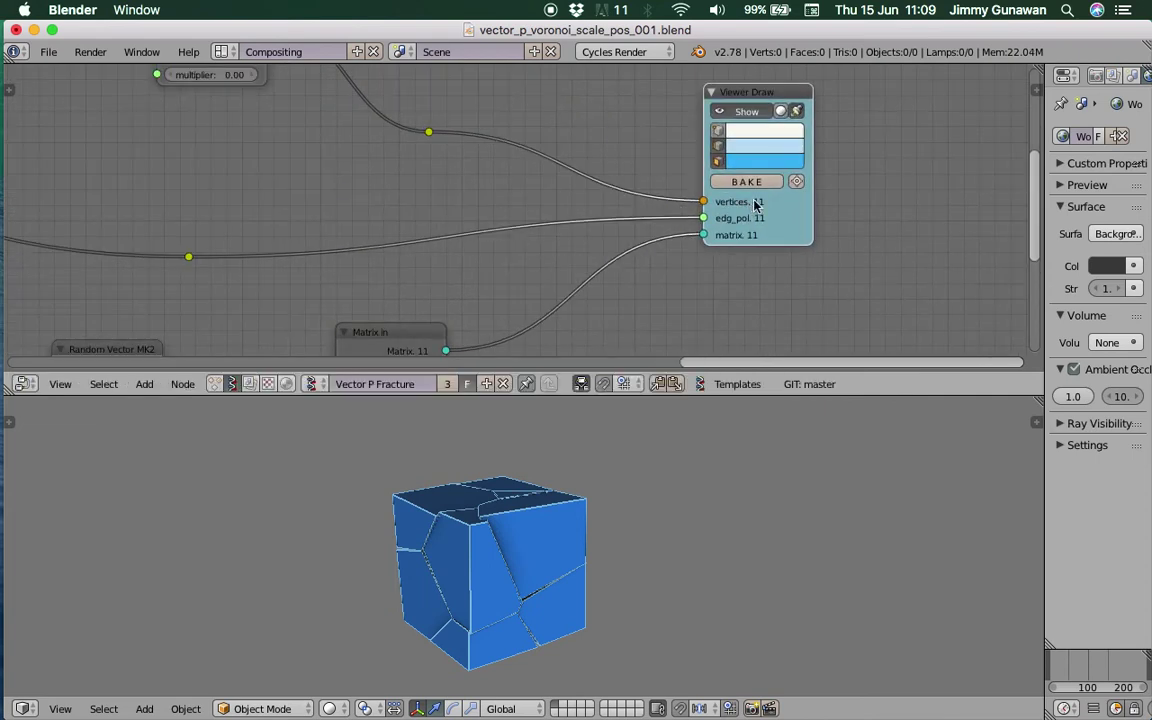
# Move the Matrix in node and its Random Vector MK2 node closer to Viewer Draw, and save over the existing file
pyautogui.scroll(1, 699, 205)
pyautogui.scroll(-4, 762, 243)
pyautogui.moveTo(515, 260); pyautogui.dragTo(639, 170, button='middle')
pyautogui.moveTo(540, 238); pyautogui.dragTo(711, 182)
pyautogui.moveTo(294, 245); pyautogui.dragTo(596, 188)
pyautogui.hotkey('ctrl', 's')
pyautogui.click(507, 214)
# Set the rotation Random Vector MK2 scale to 1.00, check an early frame, raise it to 1.66 and scrub past frame 200
pyautogui.scroll(-2, 509, 231)
pyautogui.scroll(1, 509, 231)
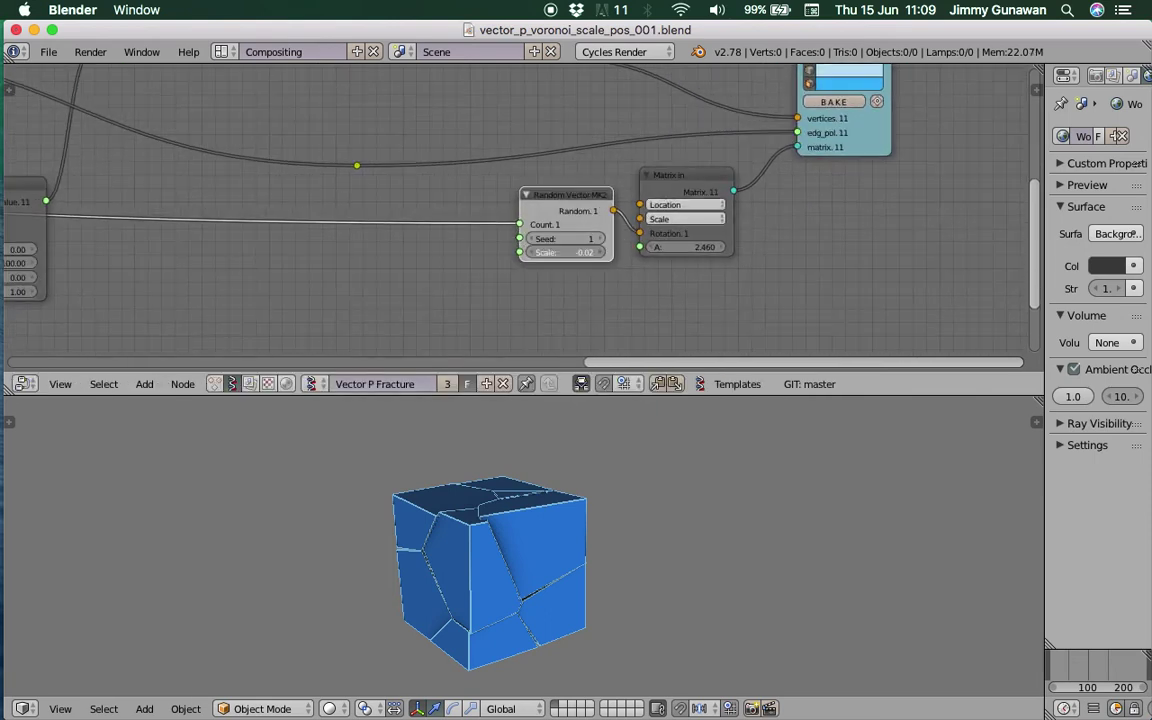
pyautogui.moveTo(562, 251); pyautogui.dragTo(640, 251)
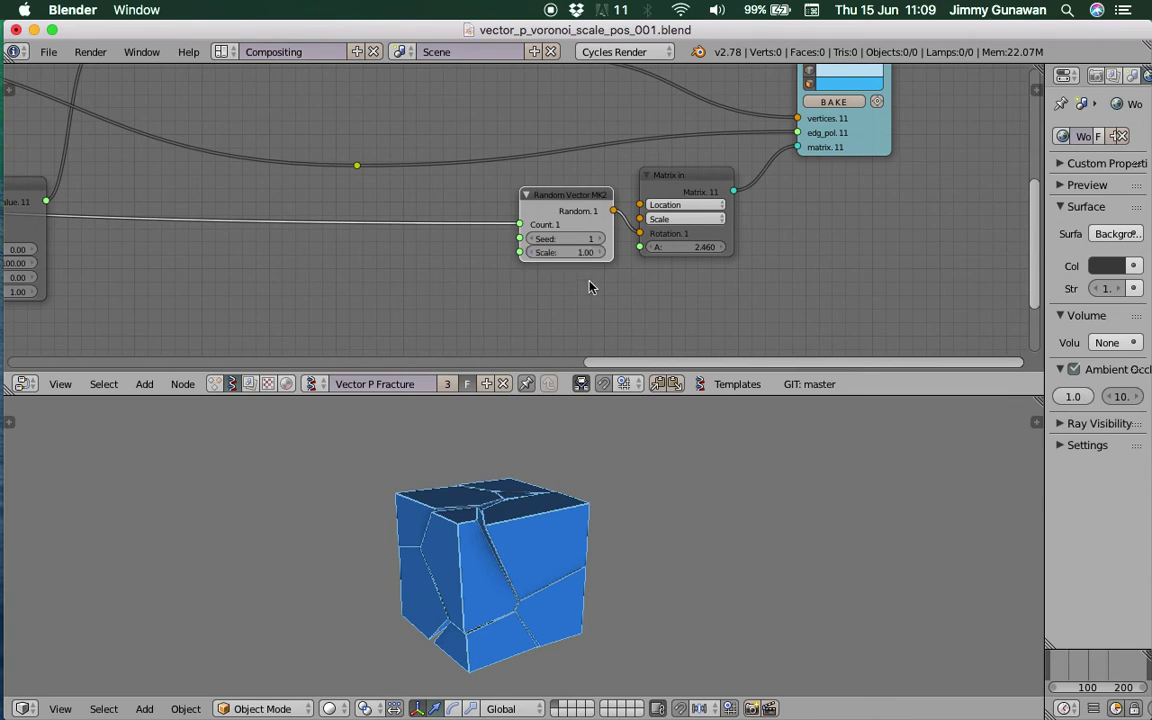
pyautogui.click(1059, 663)
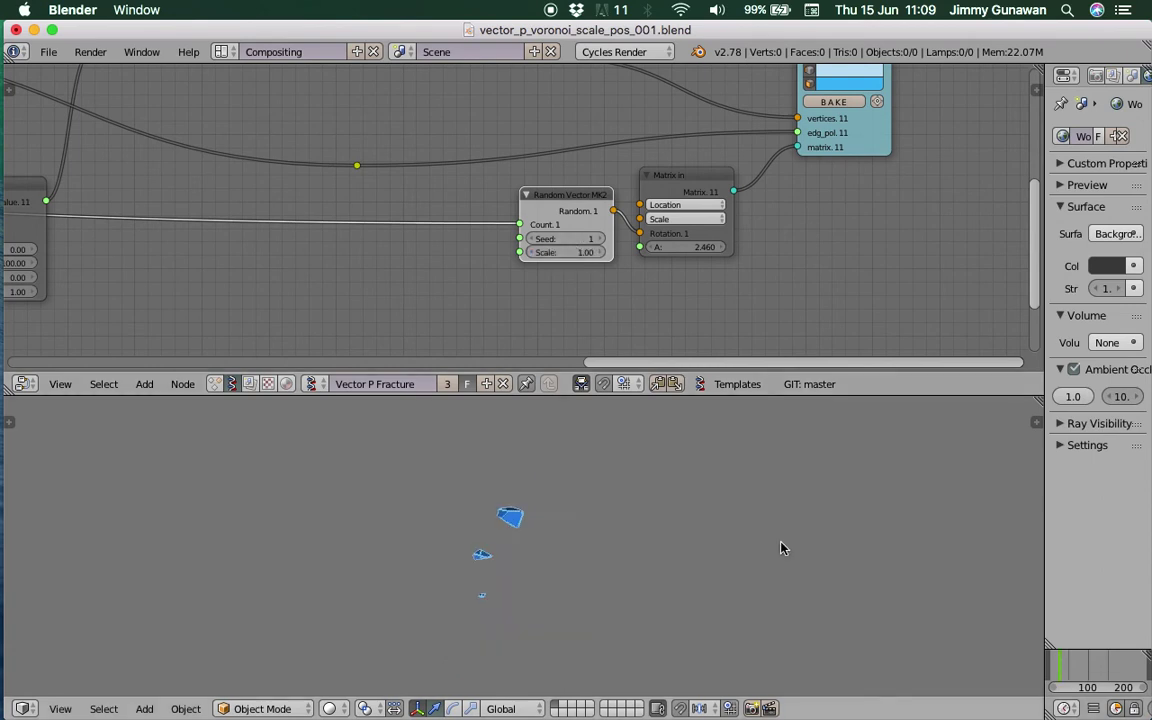
pyautogui.moveTo(569, 252); pyautogui.dragTo(603, 252)
pyautogui.moveTo(1078, 668); pyautogui.dragTo(1131, 662)
# Move the Move and Scale nodes farther apart
pyautogui.moveTo(447, 142); pyautogui.dragTo(468, 283, button='middle')
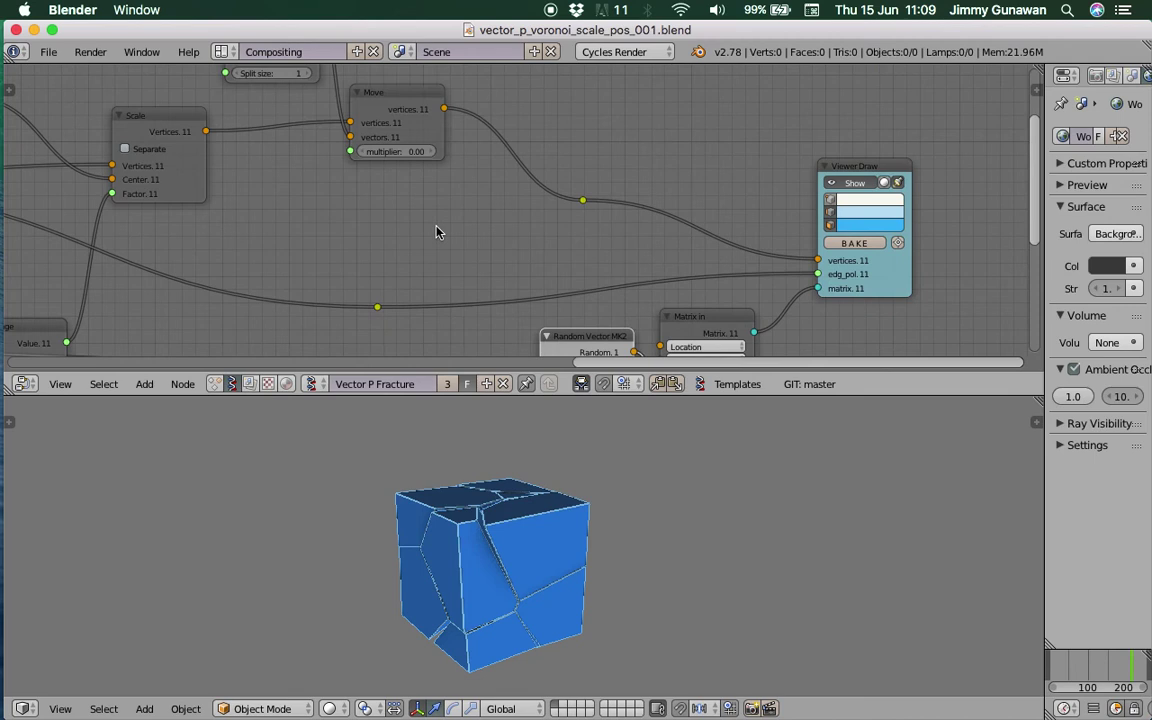
pyautogui.moveTo(475, 216); pyautogui.dragTo(499, 265, button='middle')
pyautogui.scroll(-2, 499, 265)
pyautogui.moveTo(432, 183); pyautogui.dragTo(494, 237, button='middle')
pyautogui.moveTo(492, 214); pyautogui.dragTo(522, 211)
pyautogui.moveTo(445, 294); pyautogui.dragTo(655, 294, button='middle')
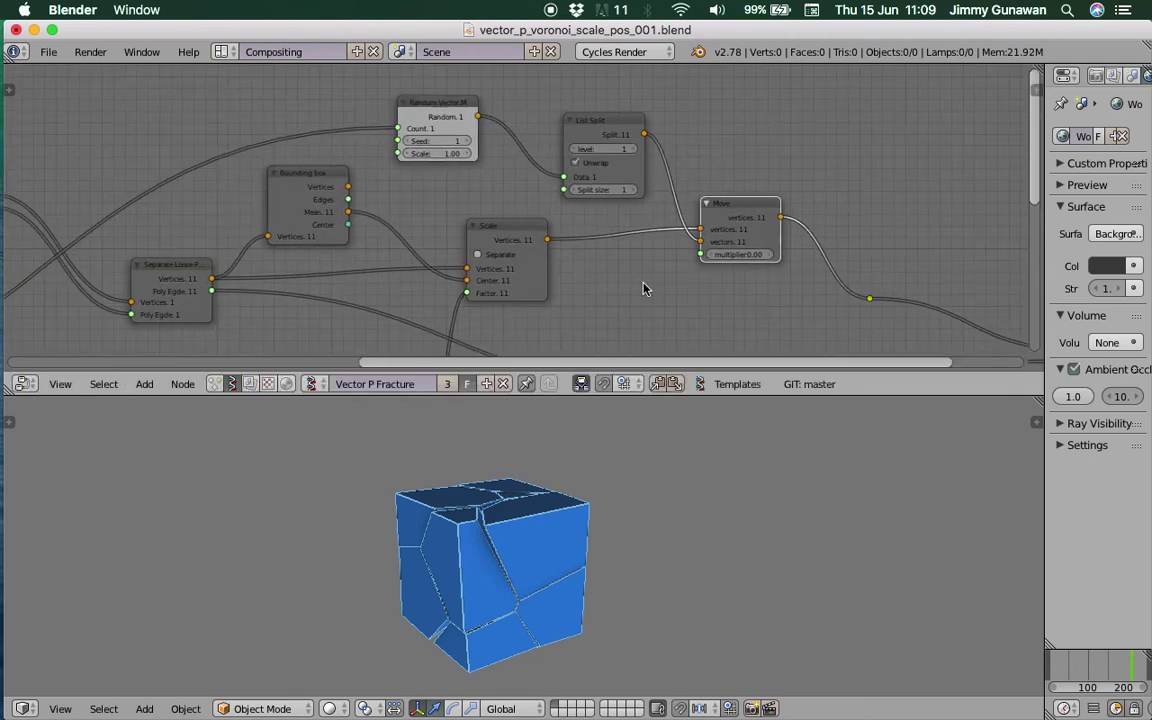
pyautogui.moveTo(508, 245); pyautogui.dragTo(490, 237)
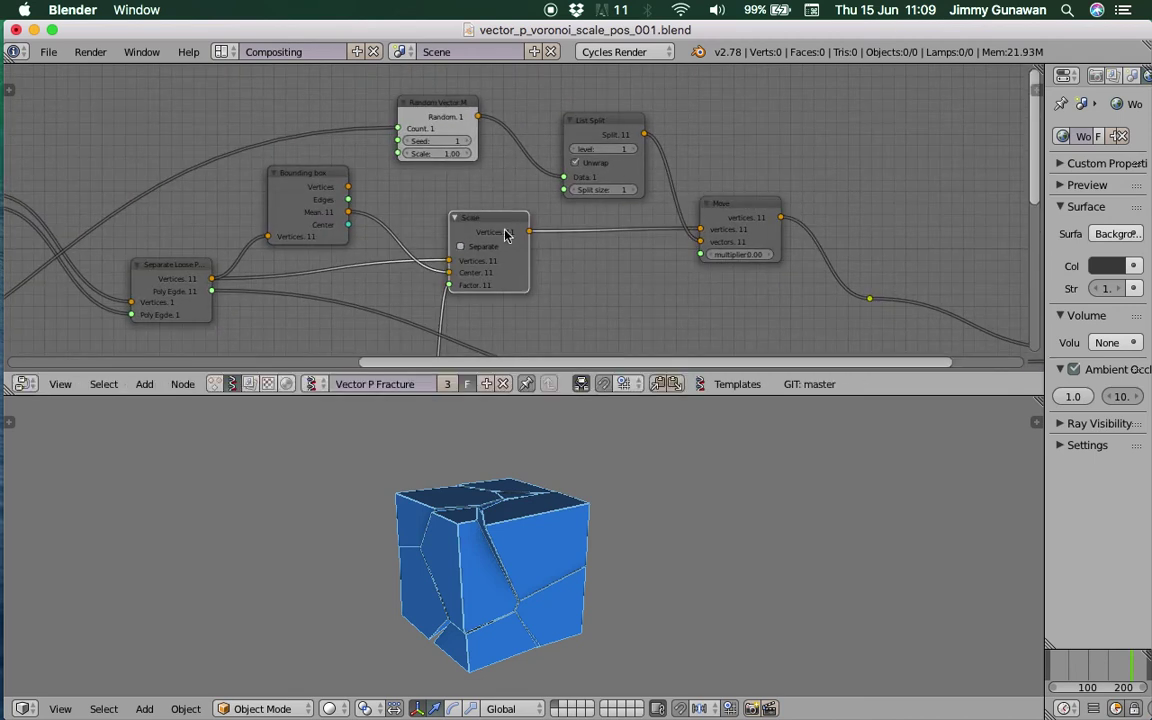
# Align the Scale node directly beneath the List Split node and place the Move node closely after them
pyautogui.scroll(2, 505, 233)
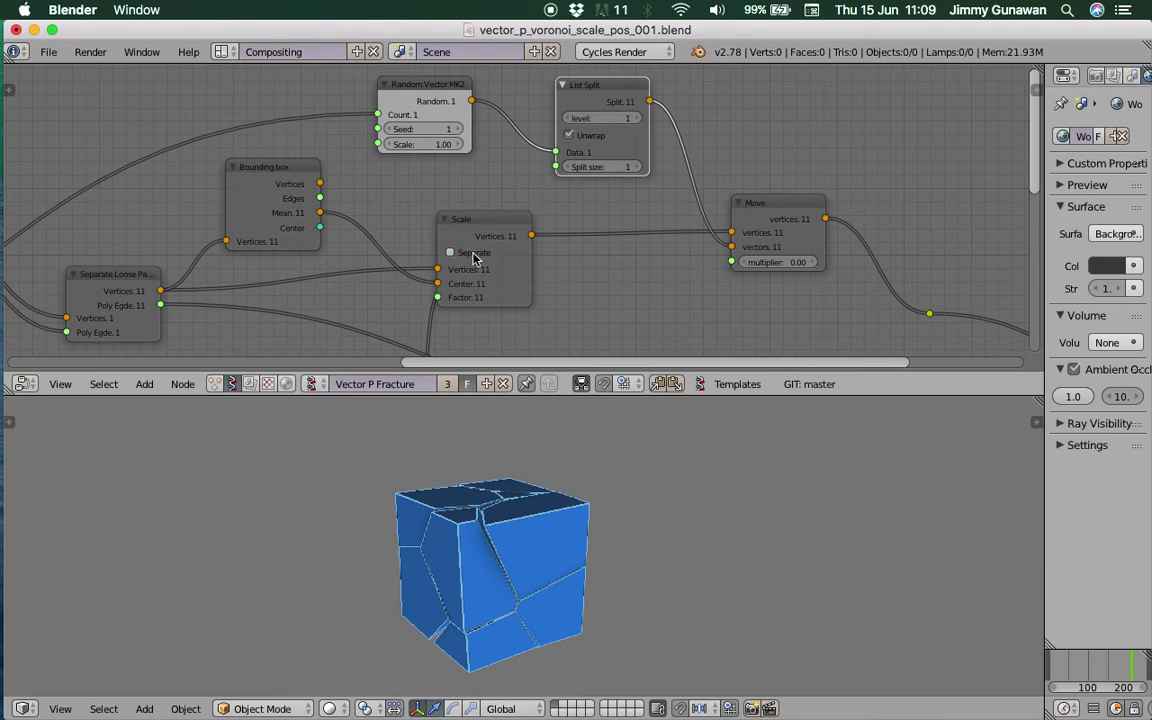
pyautogui.click(509, 231)
pyautogui.moveTo(508, 231); pyautogui.dragTo(609, 230)
pyautogui.moveTo(688, 138); pyautogui.dragTo(594, 180, button='middle')
pyautogui.moveTo(662, 247); pyautogui.dragTo(679, 250)
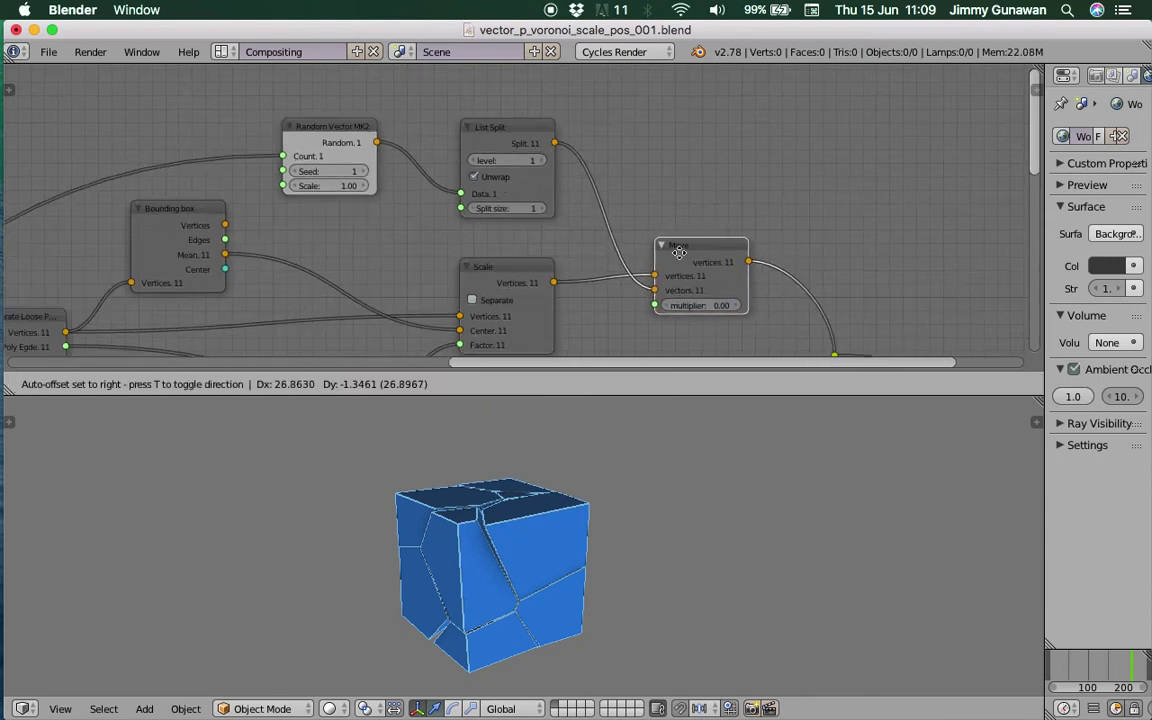
pyautogui.moveTo(514, 266); pyautogui.dragTo(534, 218, button='middle')
pyautogui.click(534, 218)
pyautogui.click(714, 215)
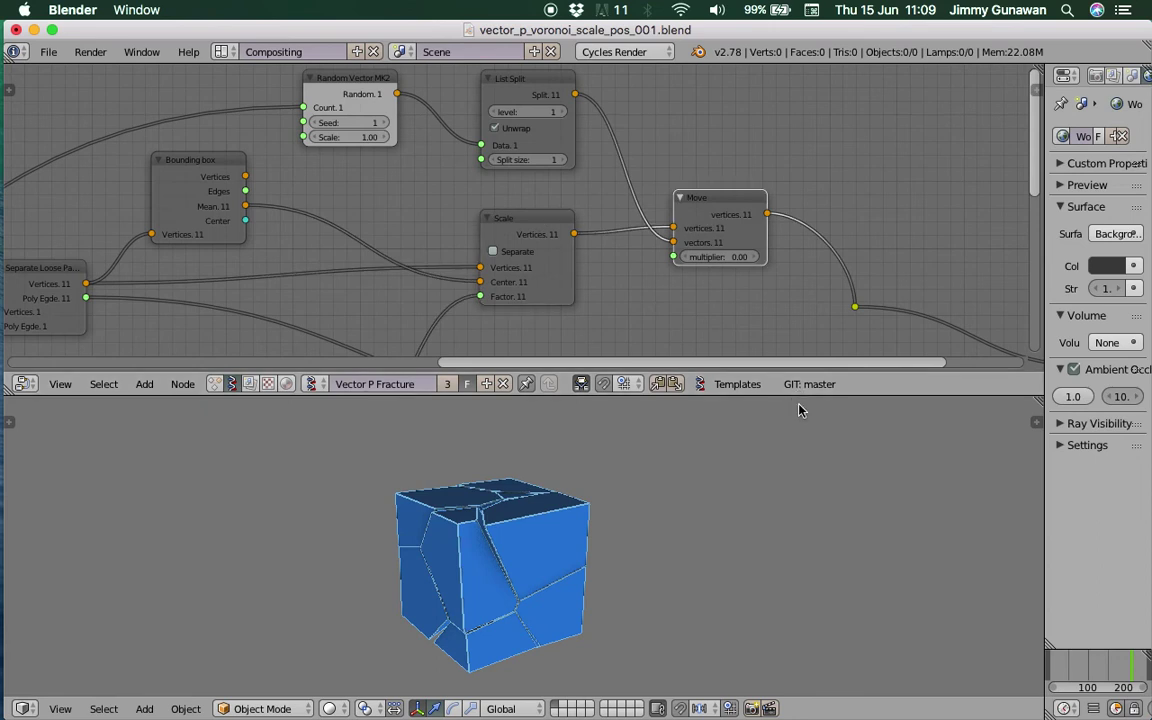
# Increase the node editor's height and save over the existing blend file
pyautogui.moveTo(797, 395); pyautogui.dragTo(797, 438)
pyautogui.scroll(-4, 625, 344)
pyautogui.moveTo(625, 346); pyautogui.dragTo(603, 298, button='middle')
pyautogui.hotkey('ctrl', 's')
pyautogui.click(609, 307)
# Raise the reroute point on the vertices link and the Viewer Draw node
pyautogui.moveTo(732, 275); pyautogui.dragTo(718, 249, button='middle')
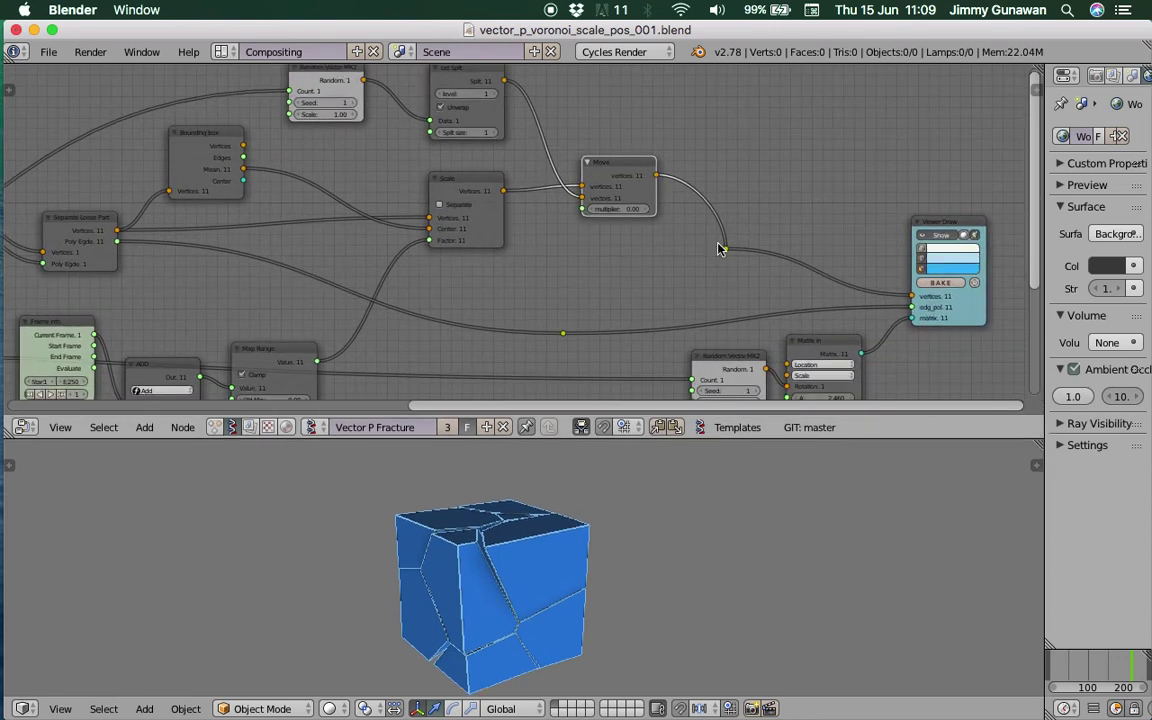
pyautogui.moveTo(727, 246); pyautogui.dragTo(741, 224)
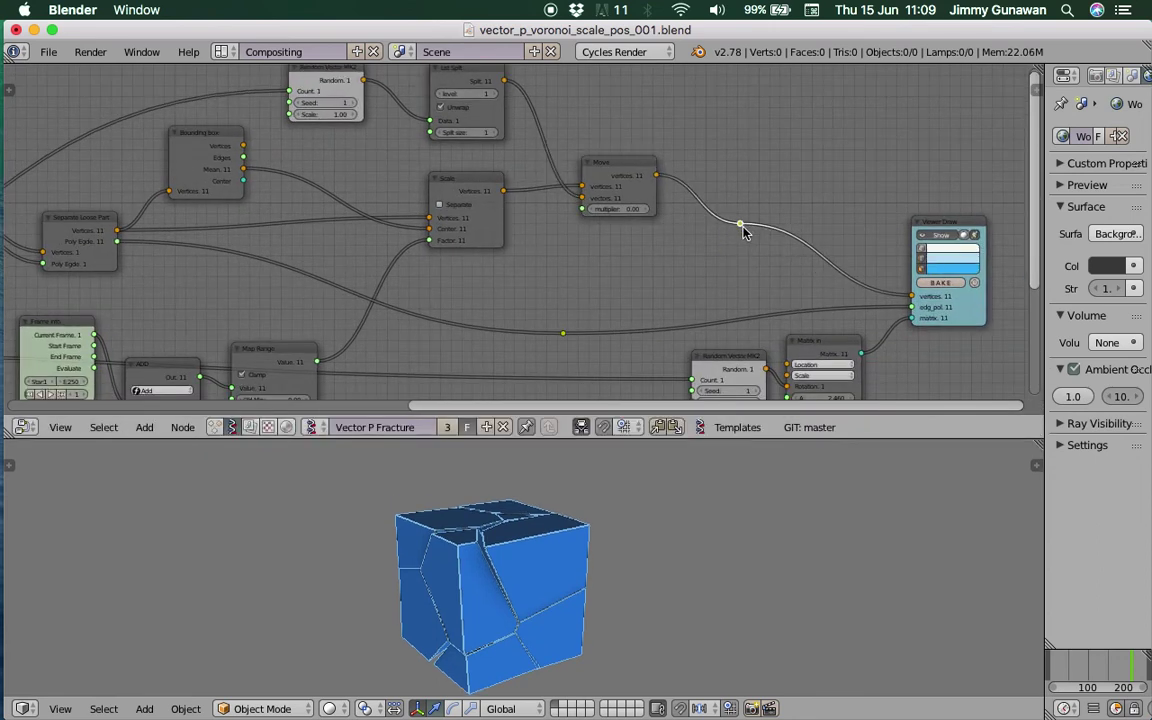
pyautogui.moveTo(930, 222); pyautogui.dragTo(927, 193)
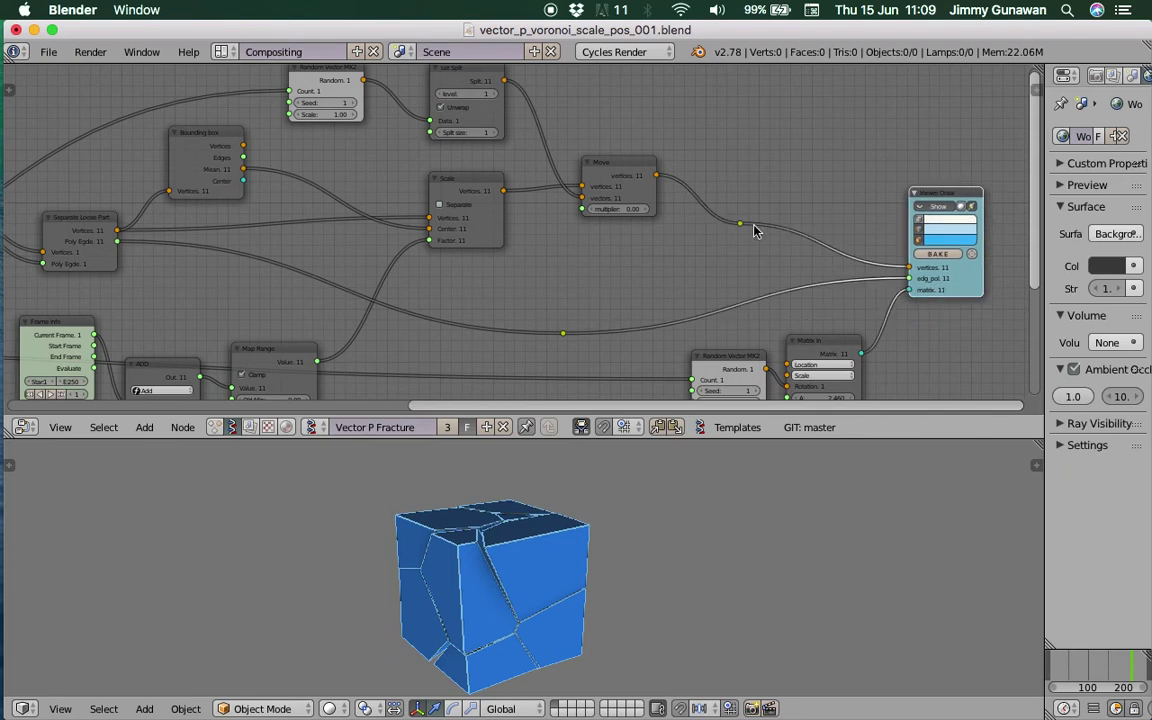
# Scrub the timeline from its start to just before frame 200 to check the scaling pieces
pyautogui.moveTo(526, 259); pyautogui.dragTo(616, 189, button='middle')
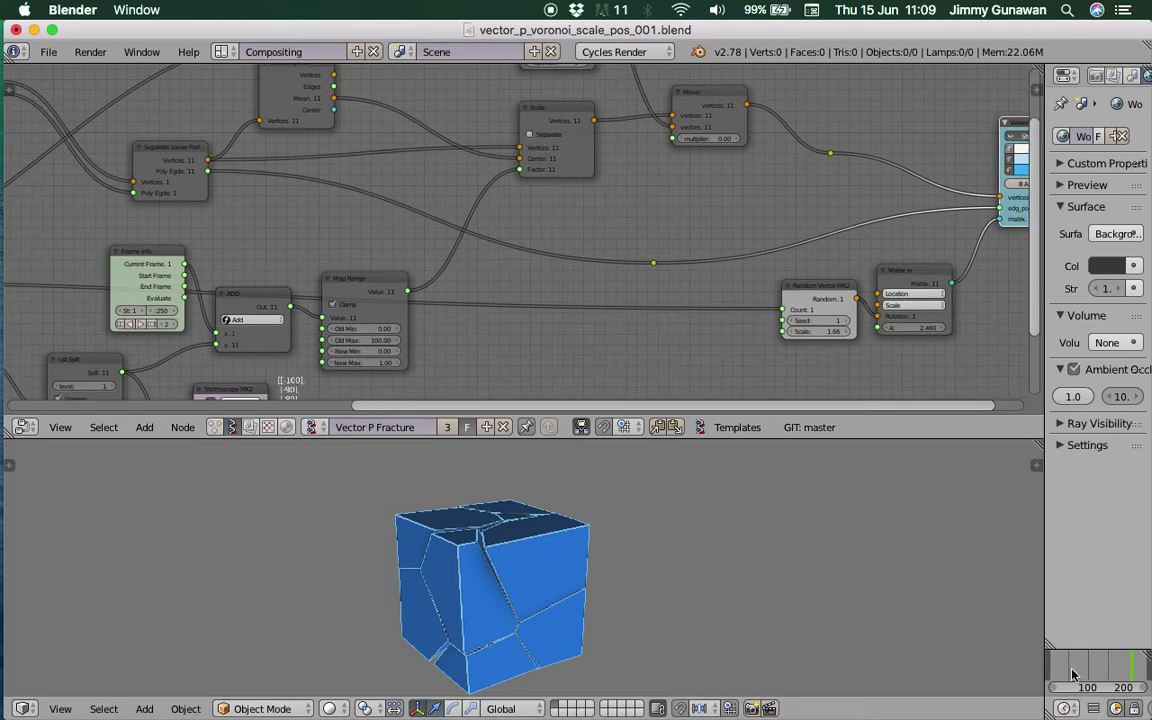
pyautogui.click(1049, 668)
pyautogui.moveTo(1062, 670); pyautogui.dragTo(1118, 670)
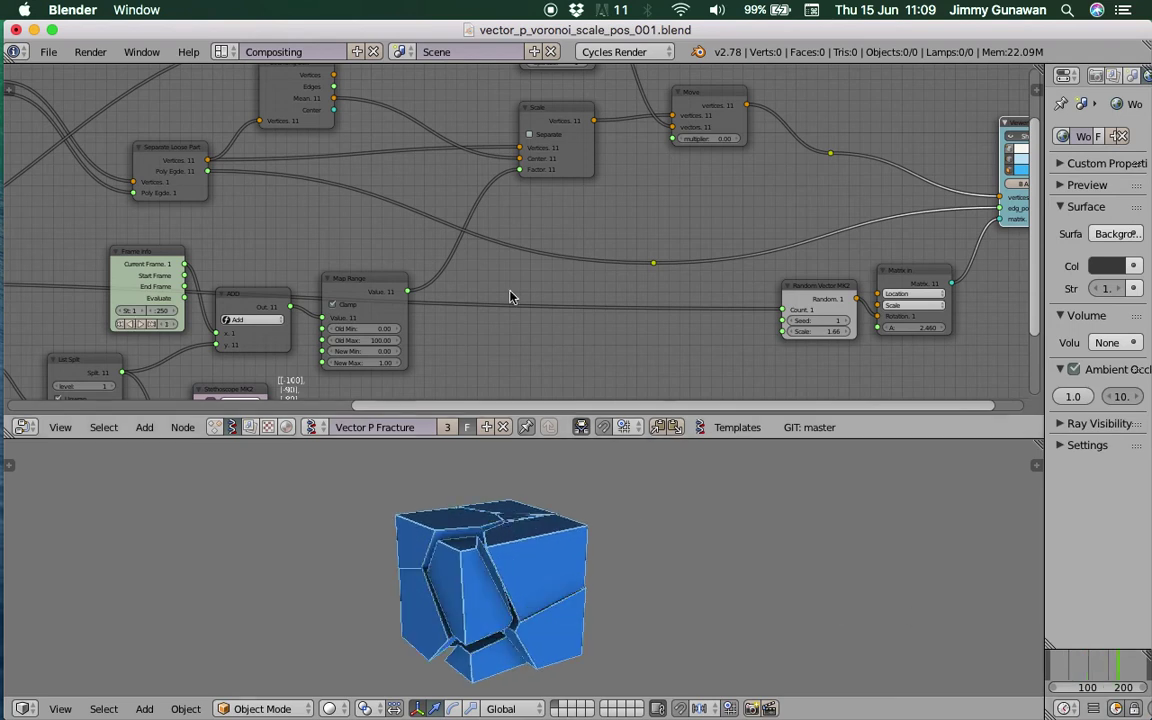
# Shift the Matrix in node and its Random Vector MK2 node closer to the Viewer Draw node
pyautogui.moveTo(643, 132); pyautogui.dragTo(660, 162, button='middle')
pyautogui.scroll(-2, 731, 219)
pyautogui.moveTo(812, 190); pyautogui.dragTo(557, 184, button='middle')
pyautogui.scroll(1, 640, 270)
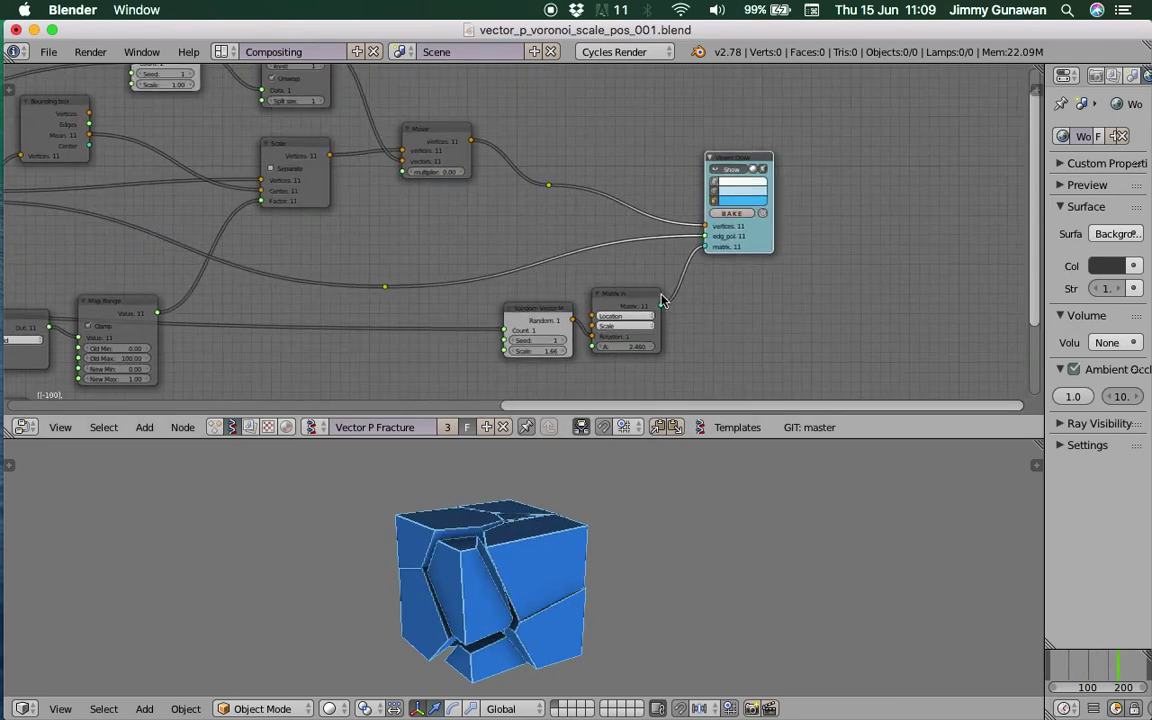
pyautogui.moveTo(640, 306); pyautogui.dragTo(653, 312)
pyautogui.moveTo(554, 311); pyautogui.dragTo(577, 304)
pyautogui.moveTo(770, 244); pyautogui.dragTo(819, 238)
# Set the Vector P Field's xdim, ydim and zdim to 4, and scrub the timeline to its end
pyautogui.hscroll(-15, 467, 272)
pyautogui.moveTo(728, 226); pyautogui.dragTo(680, 232)
pyautogui.scroll(2, 344, 248)
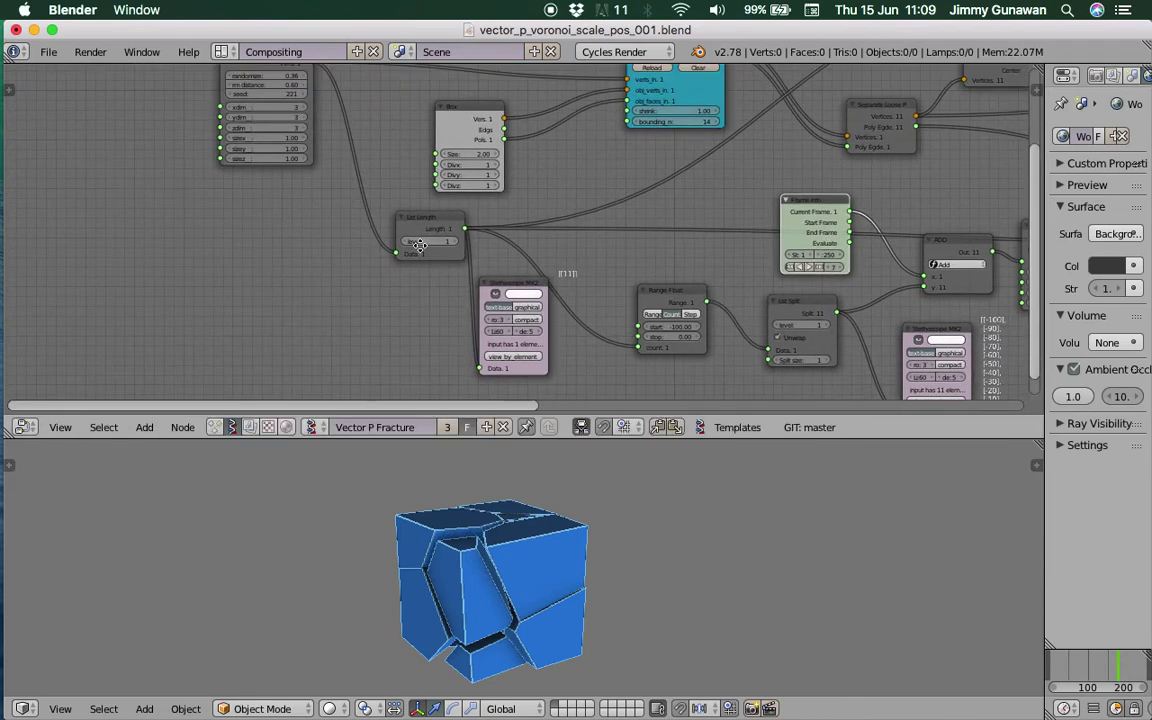
pyautogui.scroll(4, 344, 248)
pyautogui.hscroll(-3, 344, 248)
pyautogui.click(343, 205)
pyautogui.click(344, 217)
pyautogui.click(344, 230)
pyautogui.moveTo(575, 550); pyautogui.dragTo(643, 517, button='middle')
pyautogui.moveTo(1050, 675); pyautogui.dragTo(1146, 662)
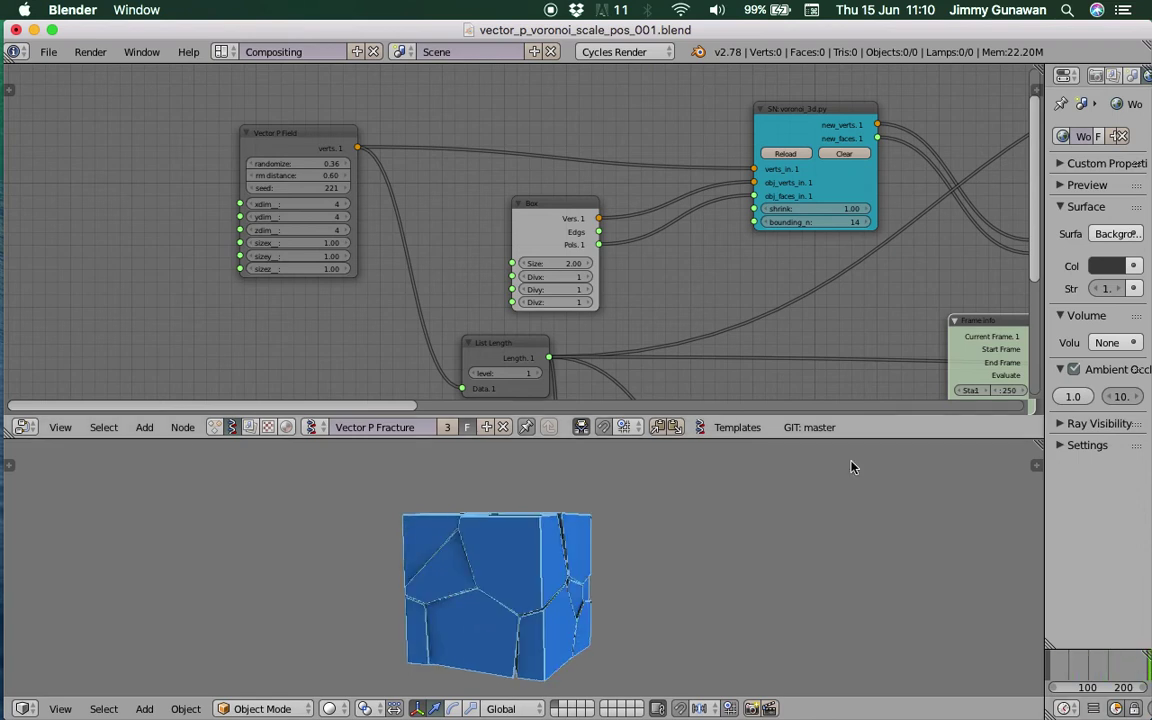
# Set the Box node's Size to 2.15
pyautogui.moveTo(656, 291); pyautogui.dragTo(549, 215, button='middle')
pyautogui.moveTo(463, 195)
pyautogui.mouseDown()
pyautogui.moveTo(620, 195)
pyautogui.moveTo(478, 195)
pyautogui.mouseUp()
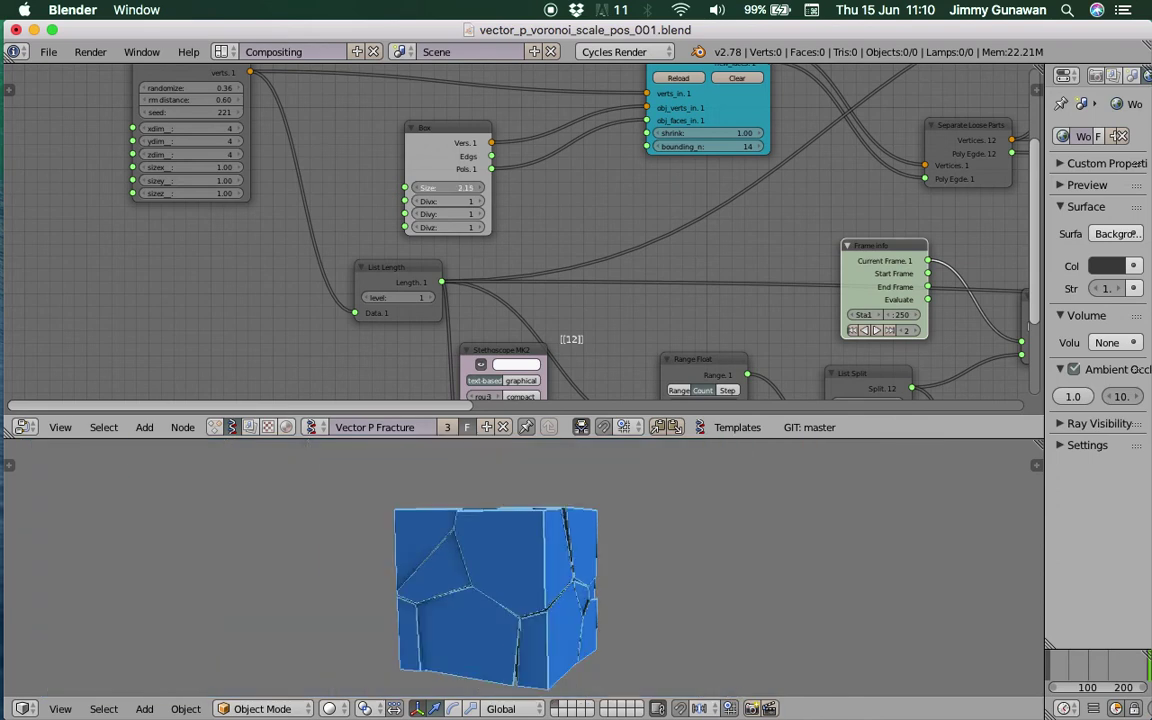
pyautogui.scroll(-2, 436, 205)
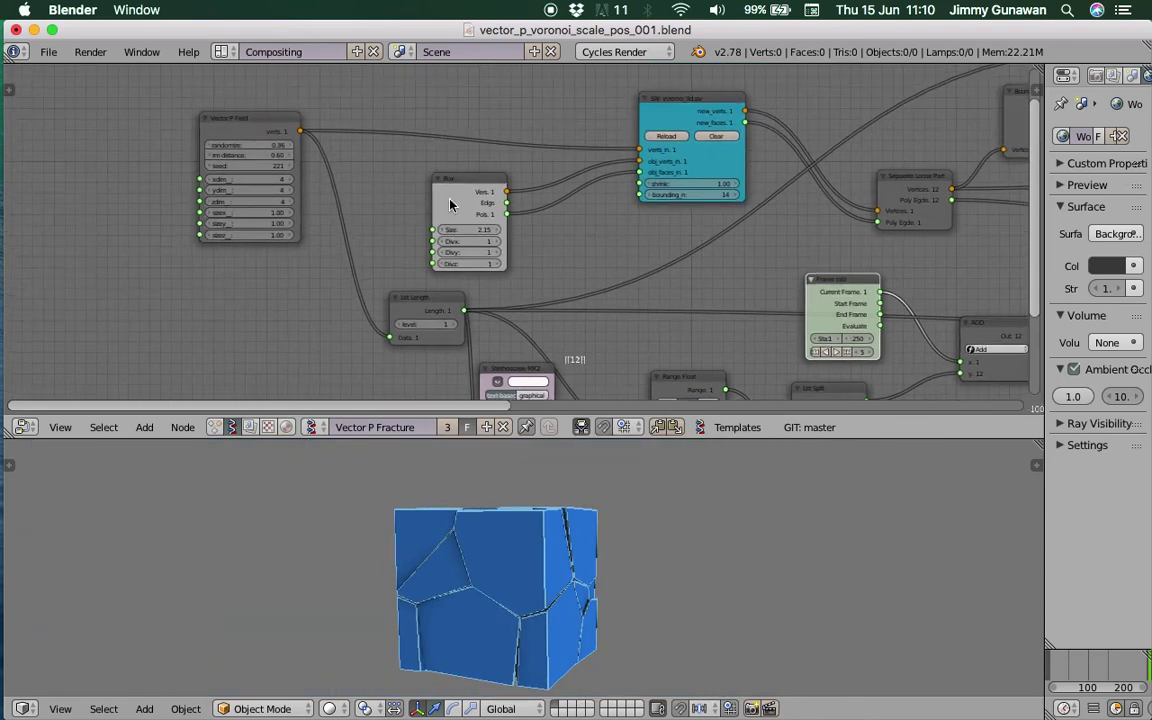
# Shift the Box node slightly closer to the Vector P Field node
pyautogui.moveTo(474, 189); pyautogui.dragTo(445, 185)
pyautogui.moveTo(250, 117)
pyautogui.mouseDown()
pyautogui.moveTo(264, 114)
pyautogui.moveTo(255, 117)
pyautogui.mouseUp()
pyautogui.moveTo(236, 103); pyautogui.dragTo(247, 139, button='middle')
pyautogui.scroll(2, 247, 139)
pyautogui.moveTo(195, 142); pyautogui.dragTo(149, 143)
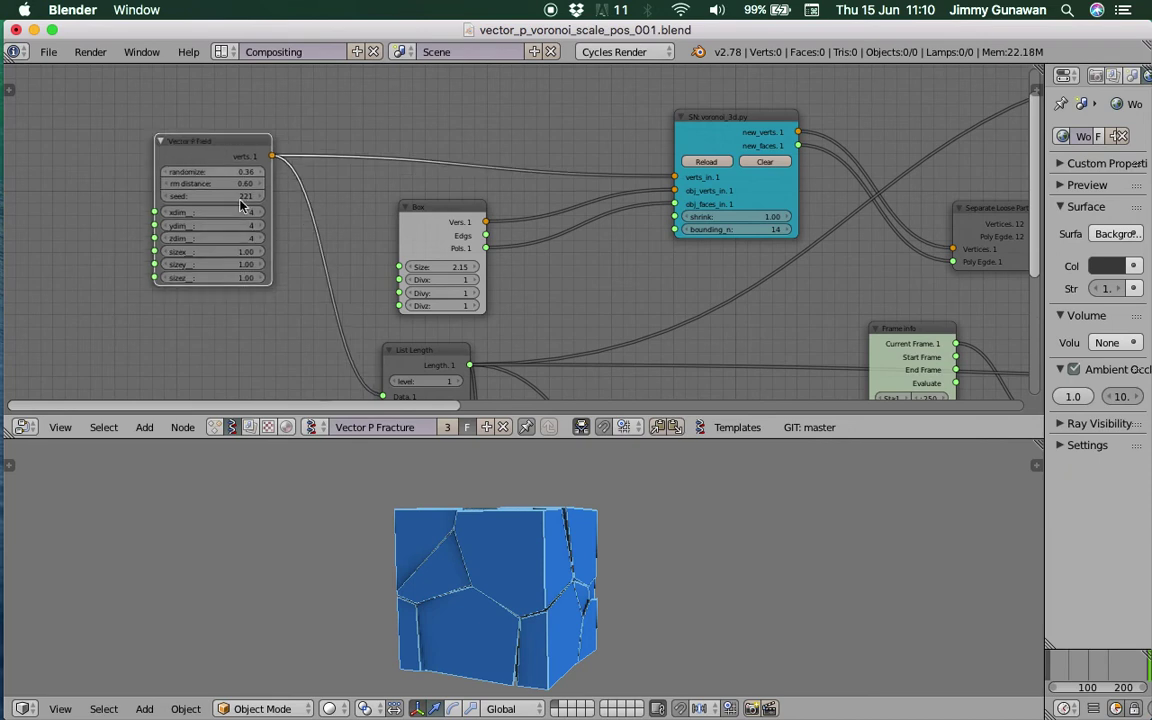
# Sketch freehand in empty node space a blob with scattered points, a dashed bounding square around it and a cluster of Voronoi cells
pyautogui.scroll(-1, 398, 226)
pyautogui.hscroll(-6, 400, 214)
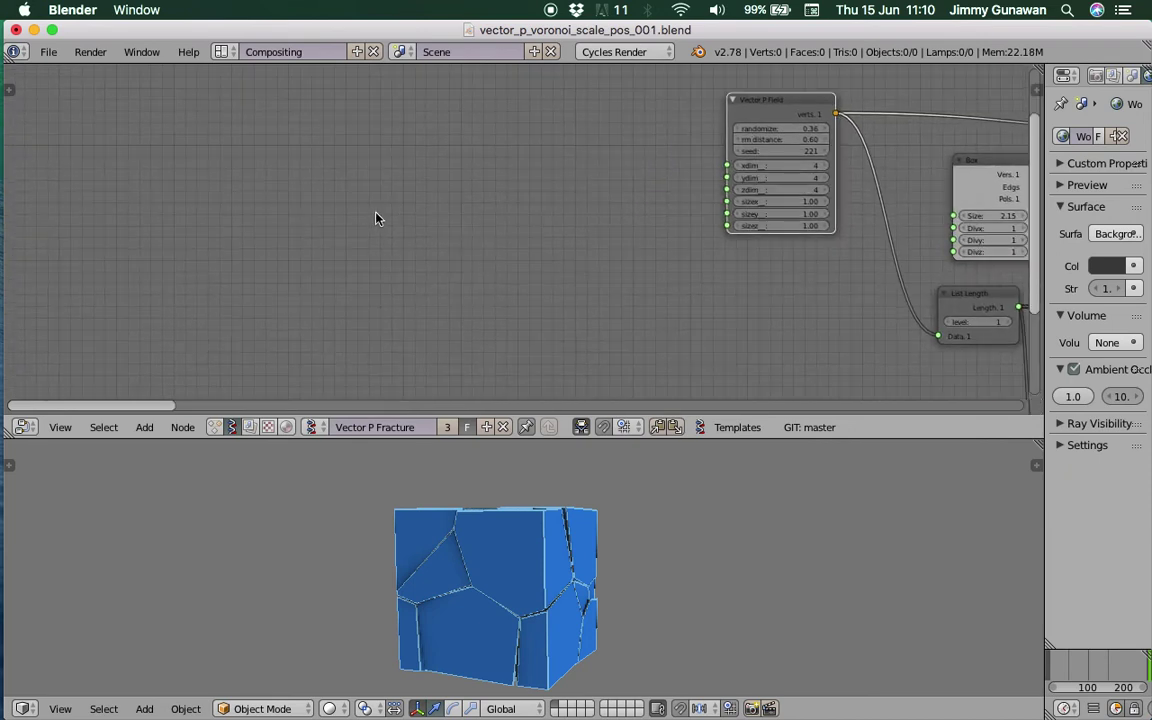
pyautogui.moveTo(376, 212); pyautogui.dragTo(326, 232, button='middle')
pyautogui.scroll(1, 255, 265)
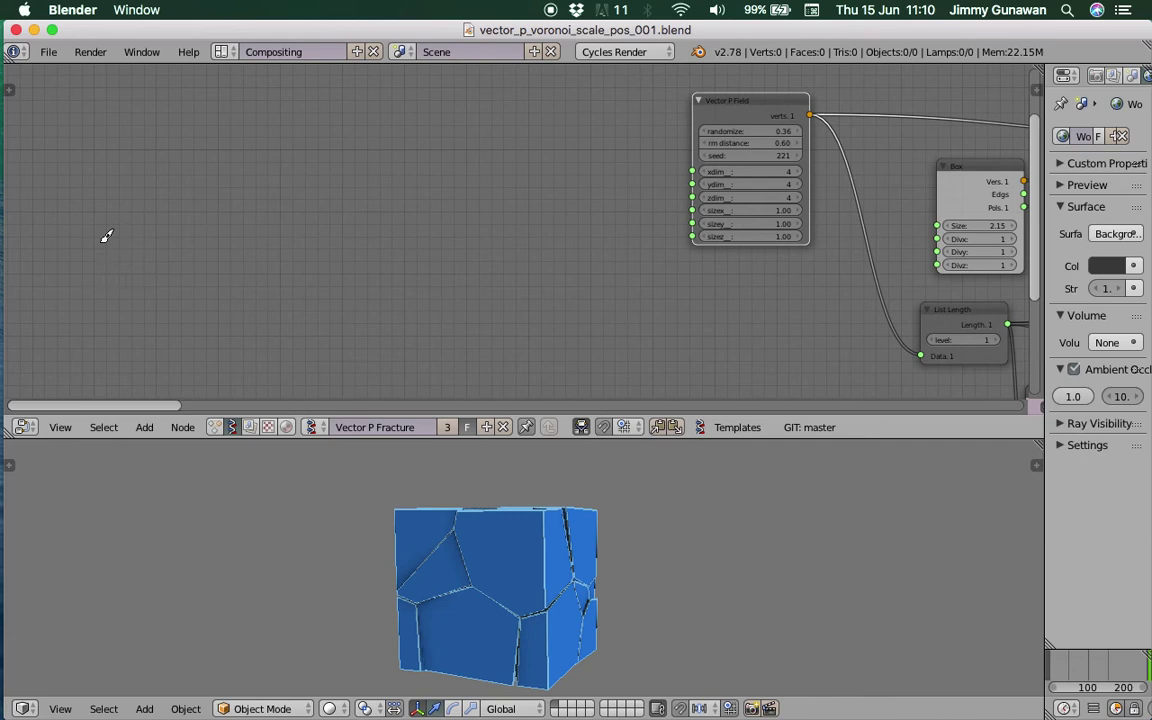
pyautogui.moveTo(111, 230); pyautogui.dragTo(95, 241)
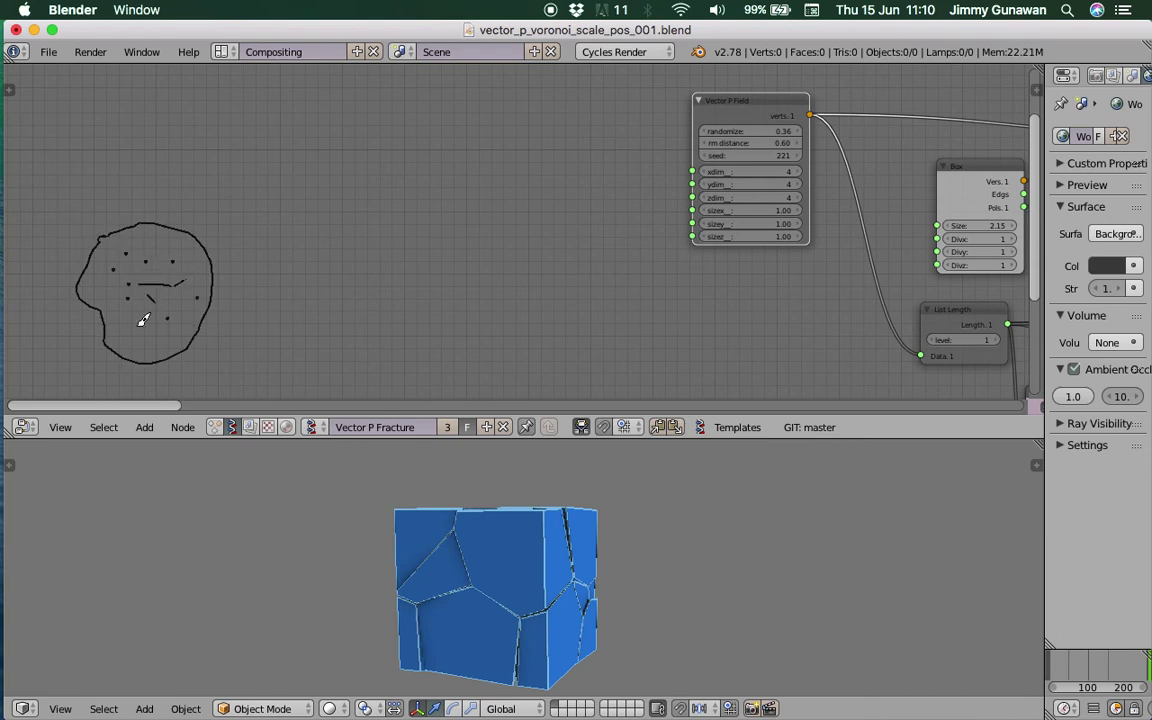
pyautogui.moveTo(66, 231); pyautogui.dragTo(67, 275)
pyautogui.moveTo(66, 300); pyautogui.dragTo(66, 305)
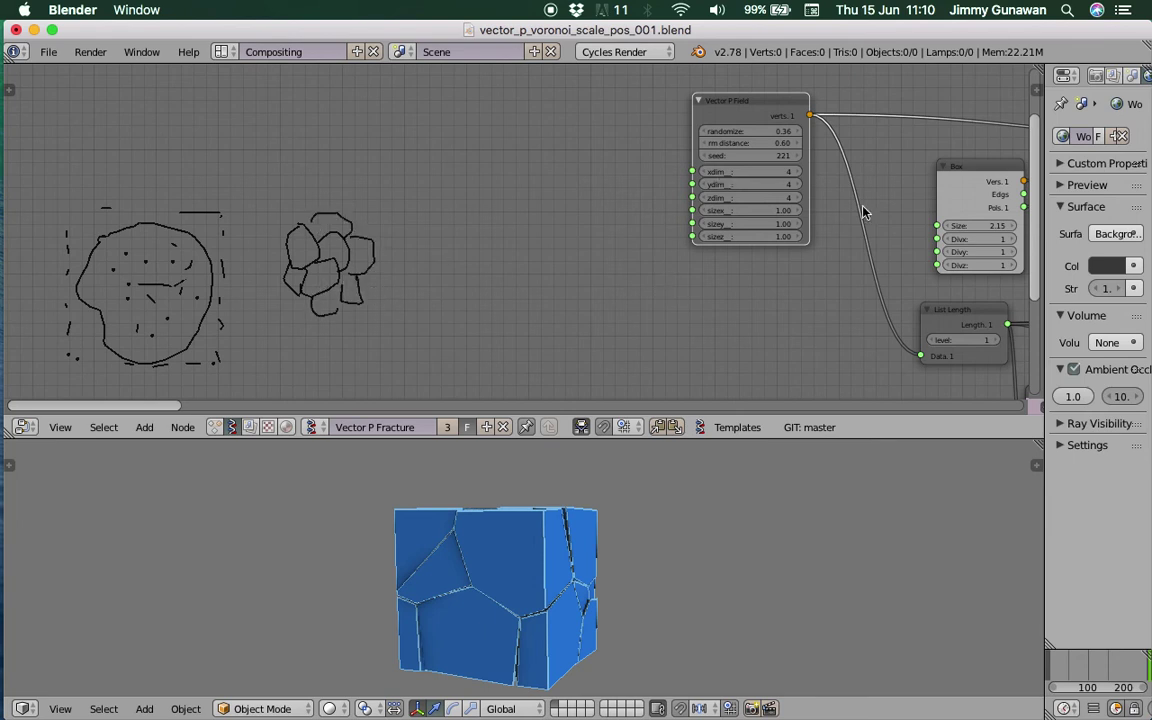
# Scrub the timeline from its start to its end to check the fractured cube, and save the file
pyautogui.moveTo(813, 209); pyautogui.dragTo(494, 236, button='middle')
pyautogui.moveTo(776, 282); pyautogui.dragTo(425, 239, button='middle')
pyautogui.scroll(-6, 563, 167)
pyautogui.moveTo(650, 530)
pyautogui.mouseDown(button='middle')
pyautogui.moveTo(687, 579)
pyautogui.moveTo(627, 545)
pyautogui.moveTo(663, 548)
pyautogui.moveTo(640, 550)
pyautogui.mouseUp(button='middle')
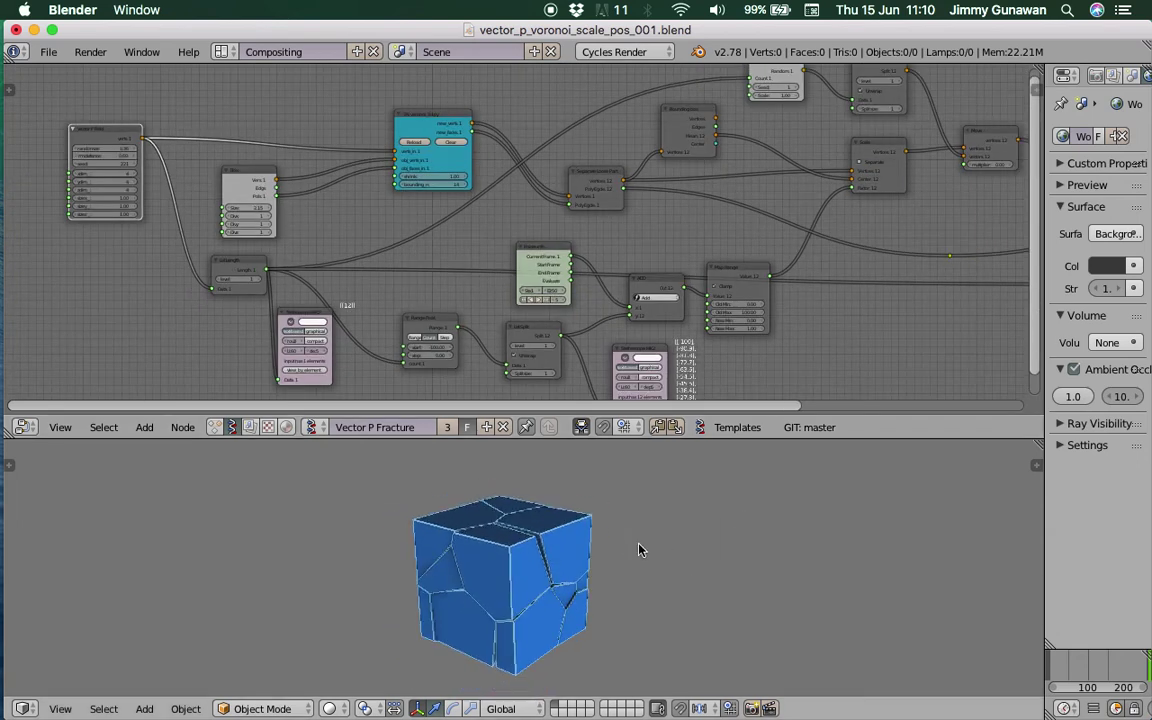
pyautogui.click(1054, 667)
pyautogui.moveTo(1066, 670); pyautogui.dragTo(1145, 667)
pyautogui.hotkey('ctrl', 's')
# Reposition the Matrix in node near the Viewer Draw node and place Random Vector MK2 with a wider gap beside it
pyautogui.moveTo(867, 340); pyautogui.dragTo(222, 277, button='middle')
pyautogui.click(454, 231)
pyautogui.scroll(8, 366, 261)
pyautogui.moveTo(369, 259); pyautogui.dragTo(540, 206)
pyautogui.moveTo(540, 206); pyautogui.dragTo(525, 216, button='middle')
pyautogui.moveTo(510, 253); pyautogui.dragTo(568, 201)
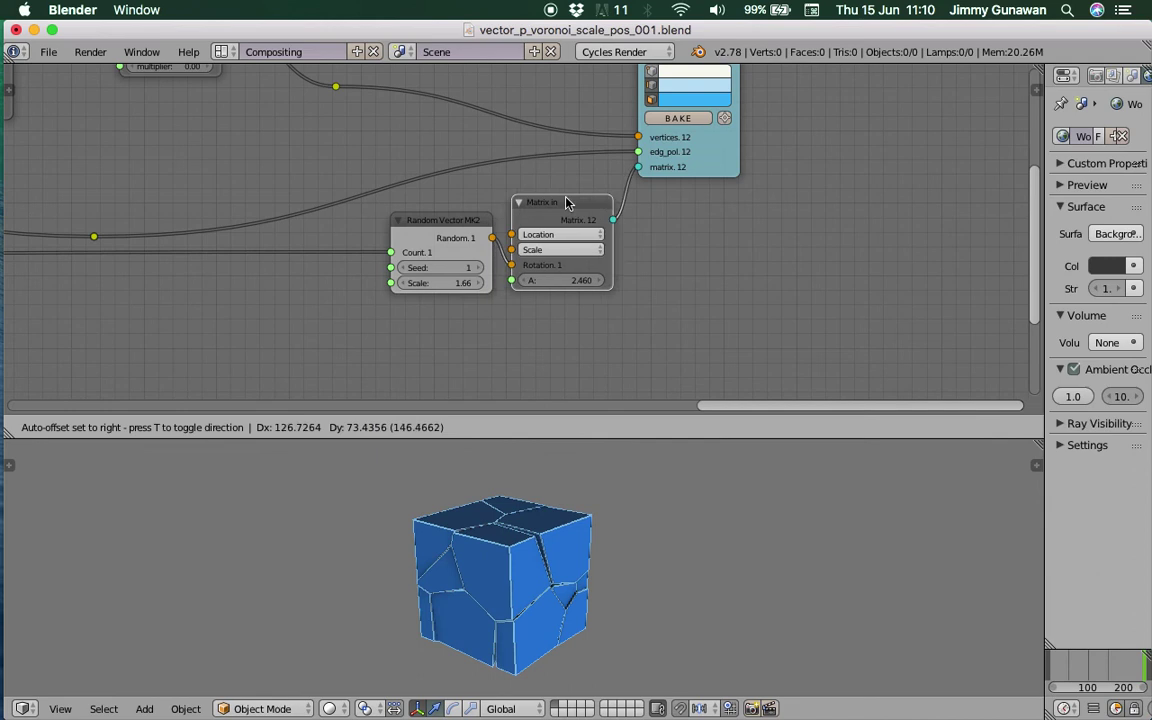
pyautogui.moveTo(468, 224); pyautogui.dragTo(446, 232)
pyautogui.moveTo(532, 211); pyautogui.dragTo(500, 290, button='middle')
# Set the Matrix in node's angle A to 0.420
pyautogui.scroll(2, 520, 578)
pyautogui.moveTo(520, 578); pyautogui.dragTo(509, 525, button='middle')
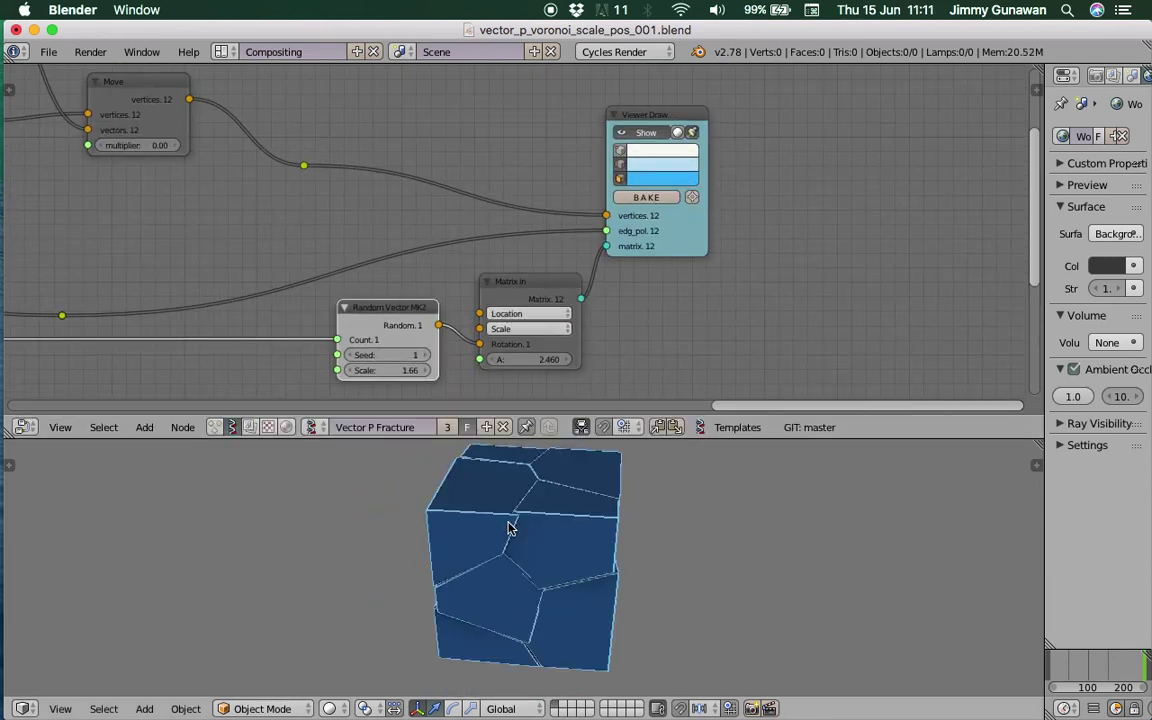
pyautogui.moveTo(618, 307); pyautogui.dragTo(602, 285, button='middle')
pyautogui.scroll(1, 602, 285)
pyautogui.moveTo(505, 338)
pyautogui.mouseDown()
pyautogui.moveTo(620, 338)
pyautogui.moveTo(402, 338)
pyautogui.mouseUp()
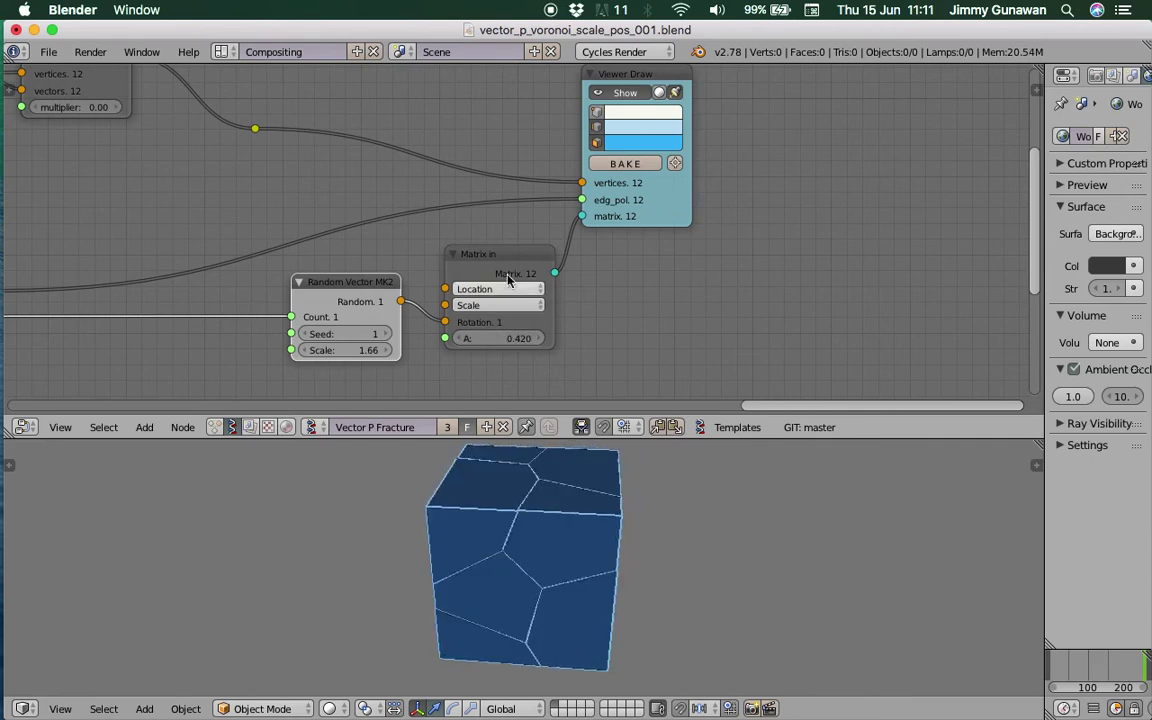
# Spread out the end of the tree by moving the Viewer Draw and Matrix in nodes away from Random Vector MK2
pyautogui.moveTo(603, 183); pyautogui.dragTo(663, 156)
pyautogui.moveTo(491, 280); pyautogui.dragTo(506, 270)
pyautogui.moveTo(576, 486); pyautogui.dragTo(556, 553, button='middle')
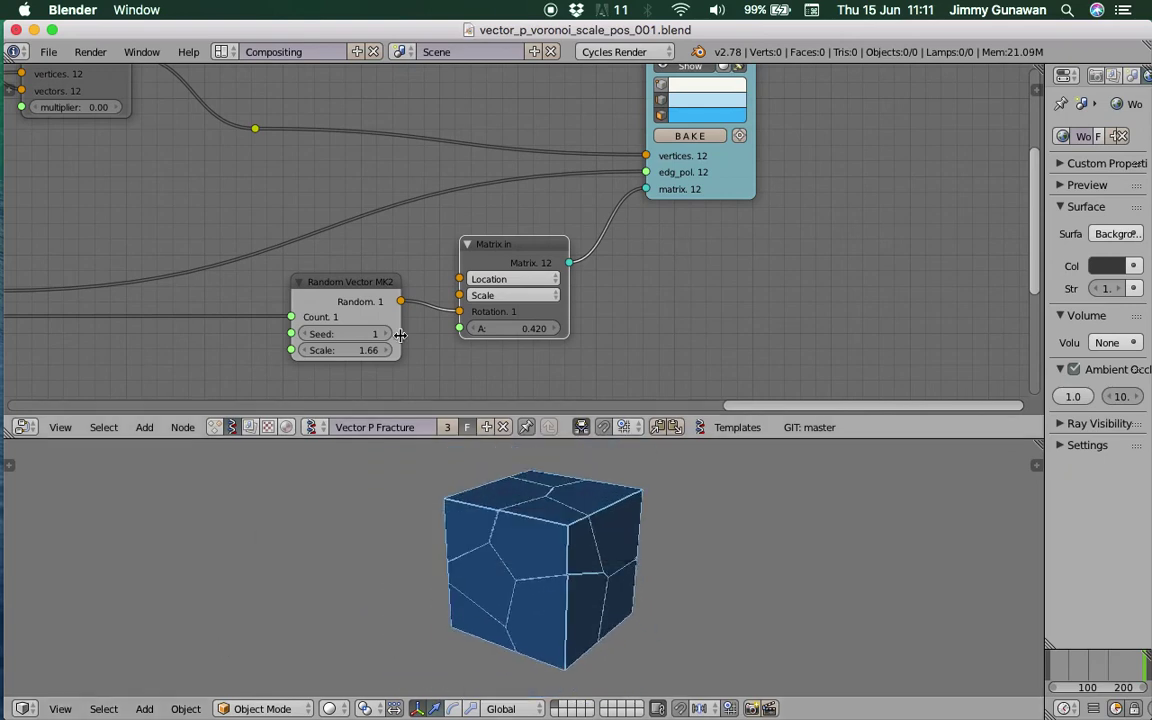
# Rename the node tree as Vector P Fracture 2 and save the file
pyautogui.scroll(-2, 845, 219)
pyautogui.click(464, 467)
pyautogui.hotkey('ctrl', 's')
pyautogui.click(466, 473)
pyautogui.moveTo(313, 233); pyautogui.dragTo(463, 239, button='middle')
pyautogui.moveTo(339, 165); pyautogui.dragTo(346, 166, button='middle')
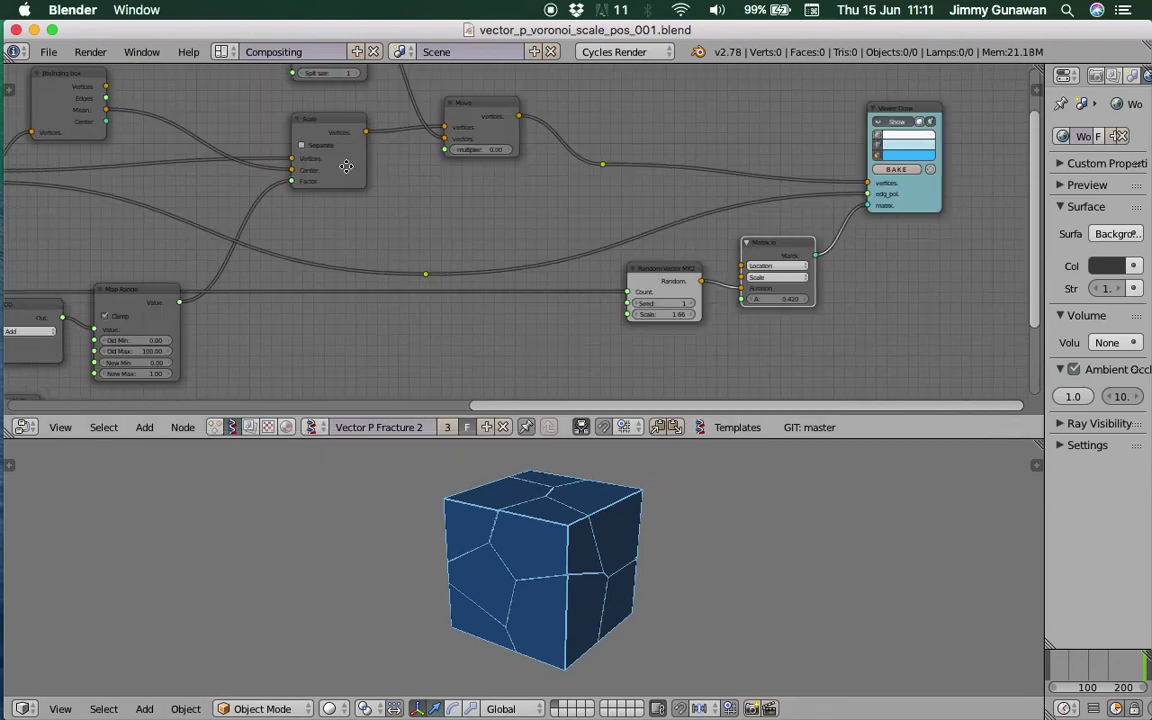
# Save the file as the incremented copy vector_p_voronoi_scale_pos_002.blend on the Desktop
pyautogui.click(48, 51)
pyautogui.click(105, 205)
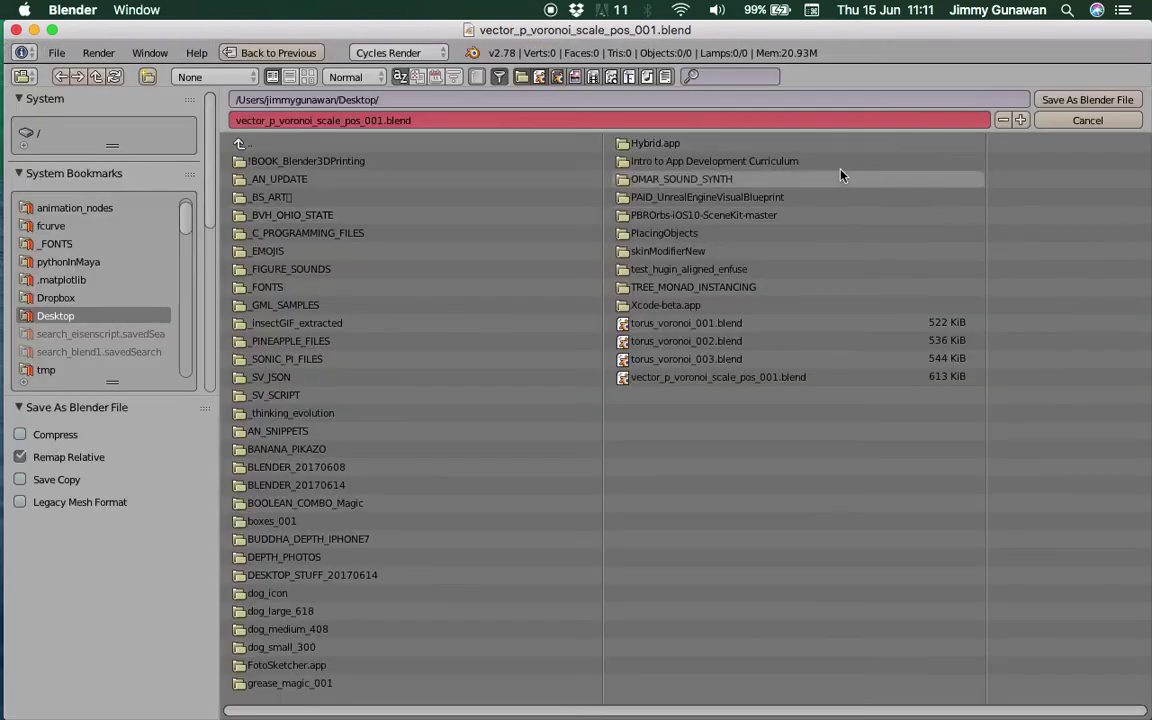
pyautogui.click(1019, 120)
pyautogui.click(1046, 101)
# Play the animation and scrub the timeline to examine how the fractured pieces scale and rotate
pyautogui.scroll(-5, 607, 310)
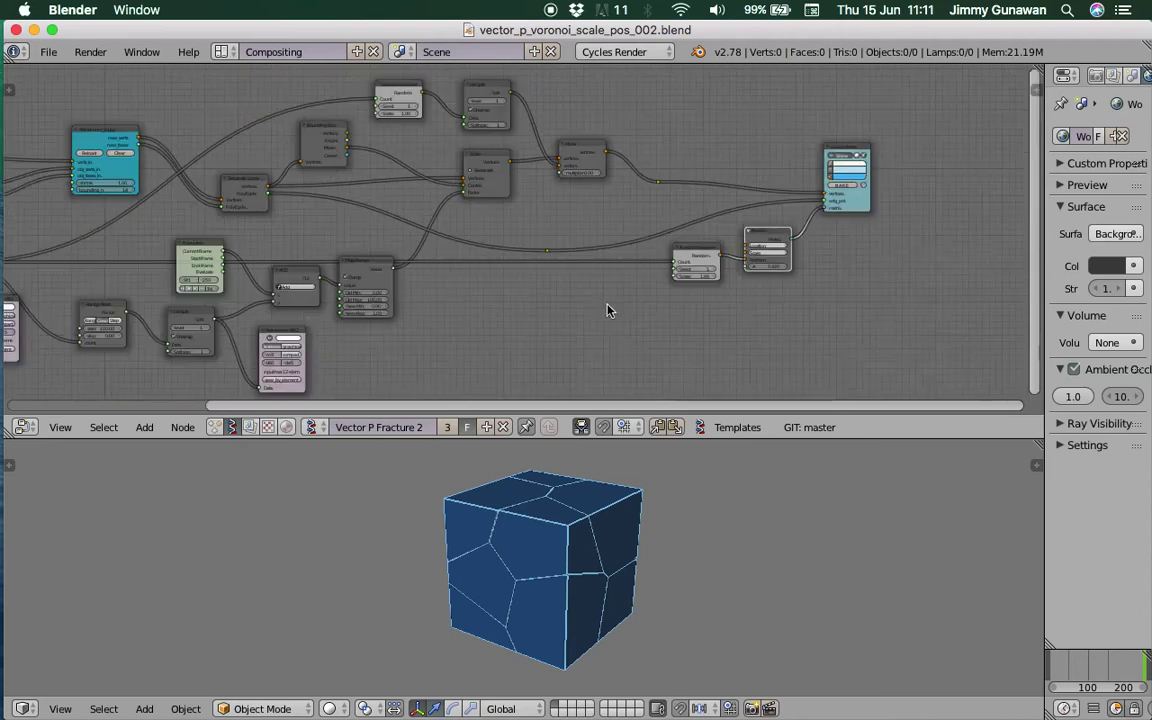
pyautogui.scroll(-3, 608, 306)
pyautogui.moveTo(507, 257); pyautogui.dragTo(697, 266, button='middle')
pyautogui.scroll(2, 614, 260)
pyautogui.scroll(-1, 666, 278)
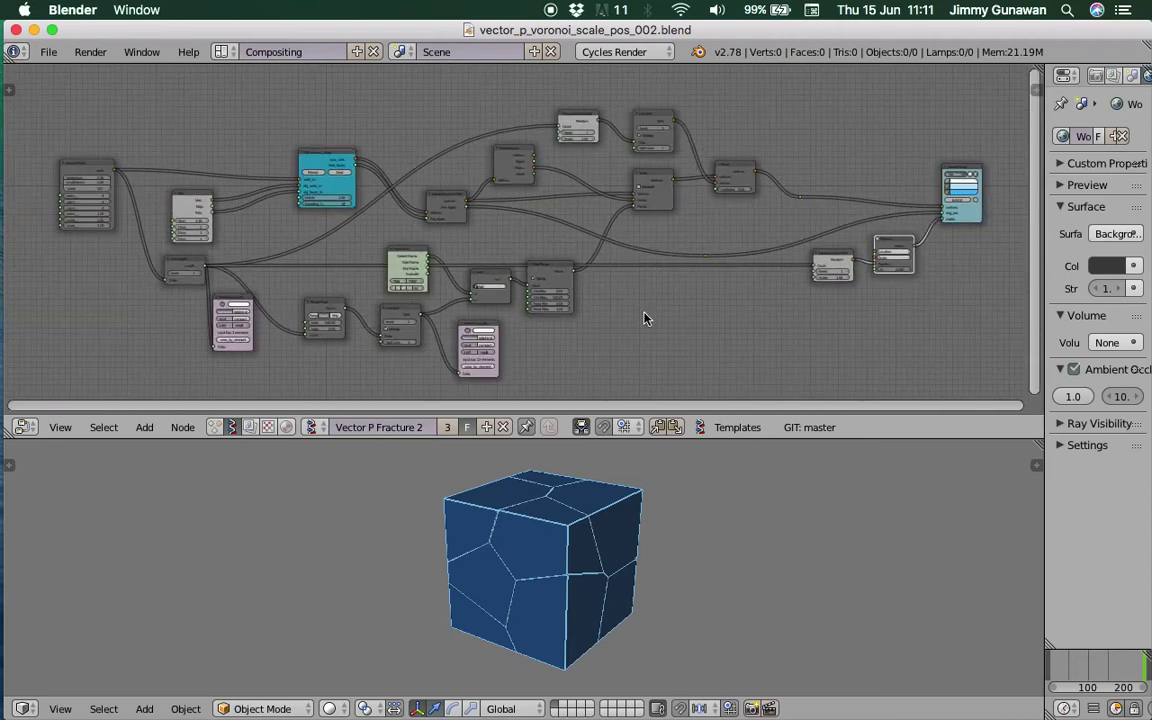
pyautogui.click(1056, 666)
pyautogui.hotkey('alt', 'a')
pyautogui.moveTo(762, 571); pyautogui.dragTo(681, 562, button='middle')
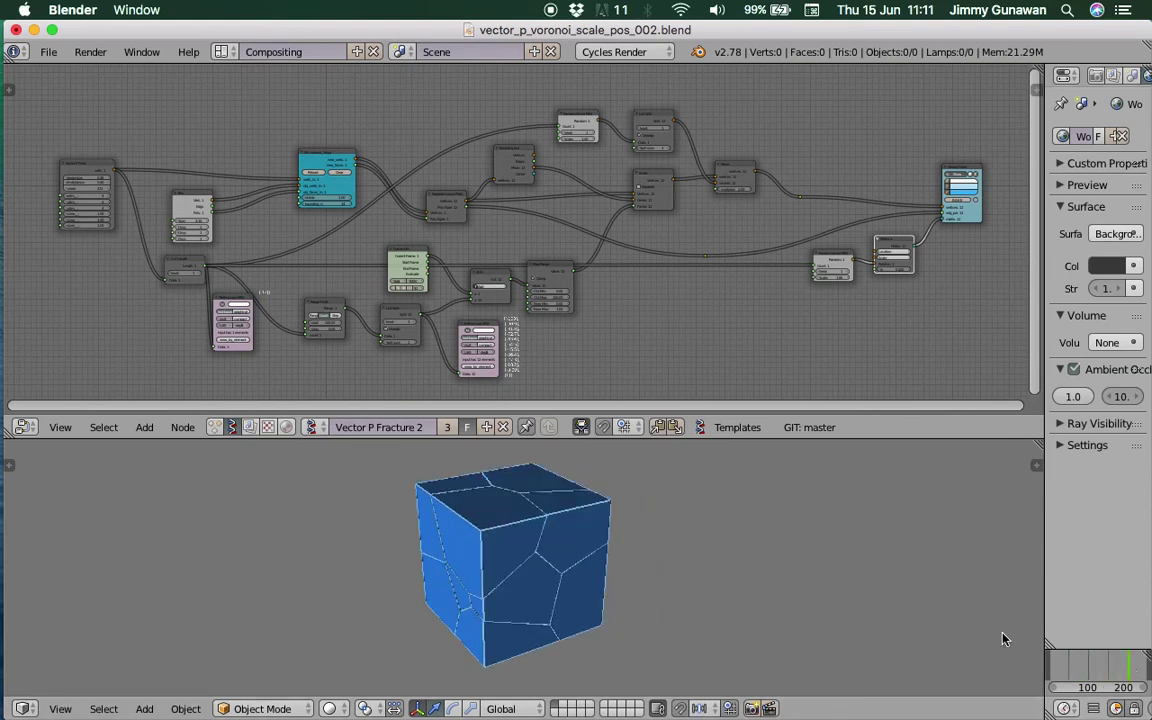
pyautogui.moveTo(690, 477); pyautogui.dragTo(957, 651, button='middle')
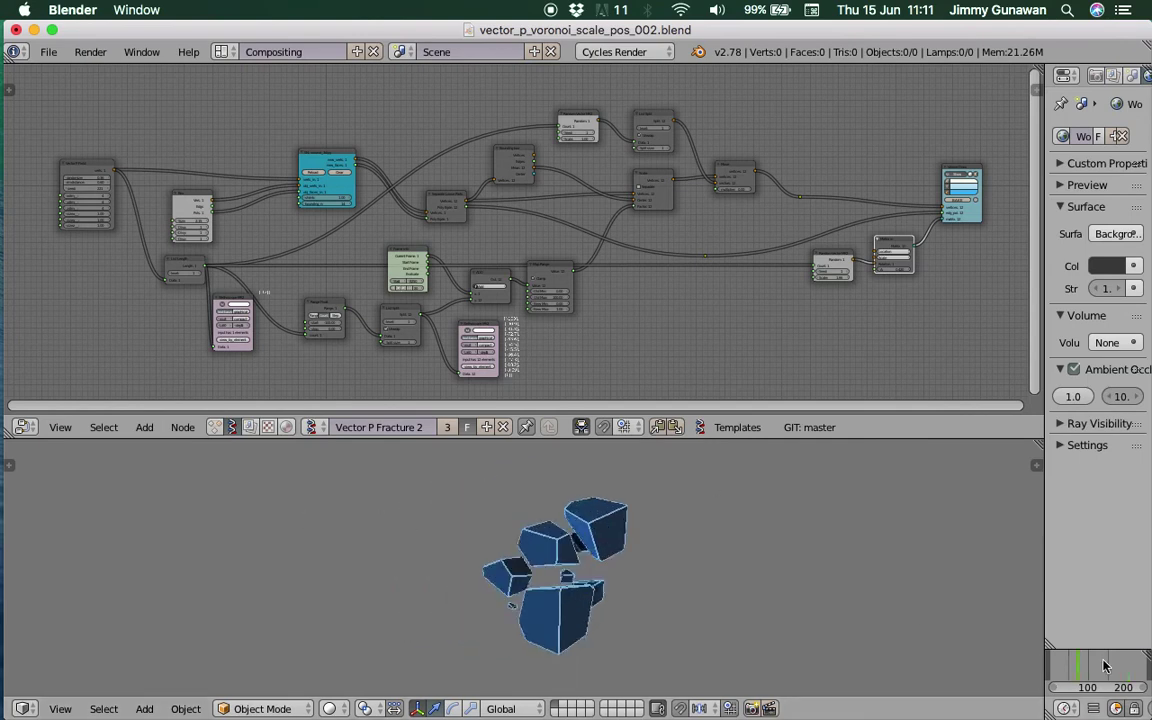
# Save the current file with the Viewer Draw end of the node tree in view
pyautogui.hotkey('ctrl', 's')
pyautogui.moveTo(717, 228); pyautogui.dragTo(299, 311, button='middle')
pyautogui.click(568, 262)
pyautogui.scroll(6, 437, 301)
pyautogui.moveTo(490, 300); pyautogui.dragTo(328, 264, button='middle')
pyautogui.scroll(2, 335, 265)
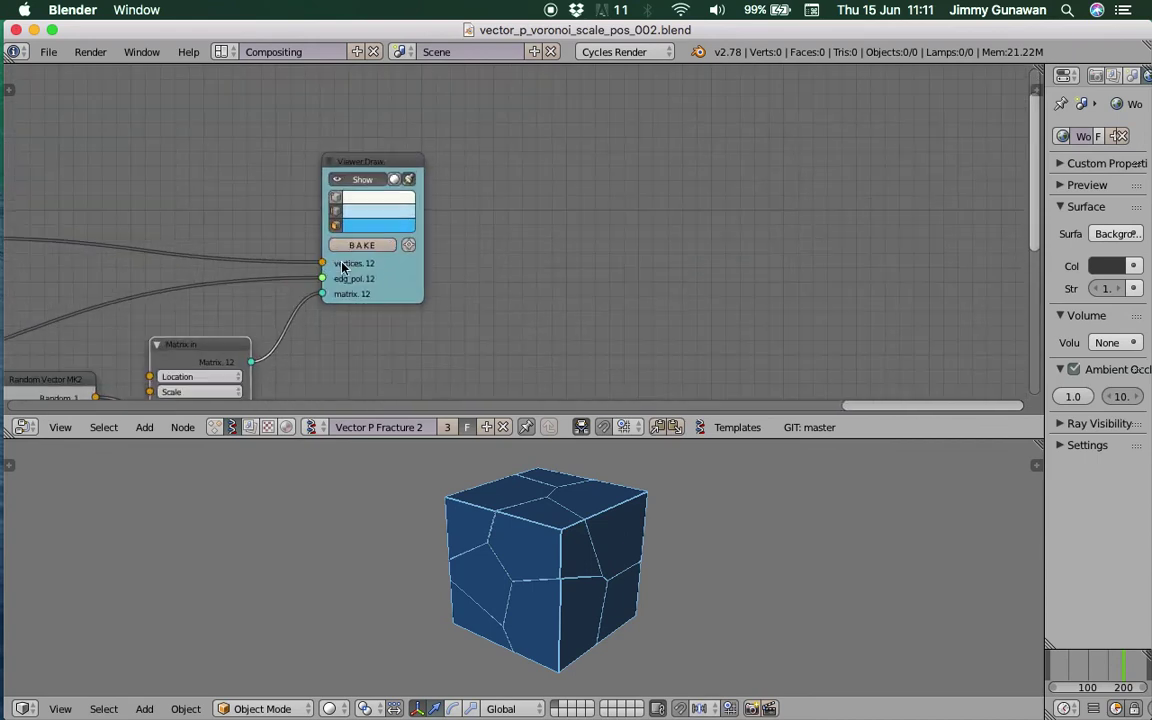
pyautogui.hotkey('ctrl', 's')
# Move the Viewer Draw node up and farther away from the Matrix in node
pyautogui.click(410, 258)
pyautogui.scroll(-2, 410, 258)
pyautogui.moveTo(923, 213); pyautogui.dragTo(694, 226, button='middle')
pyautogui.hotkey('shift', 'a')
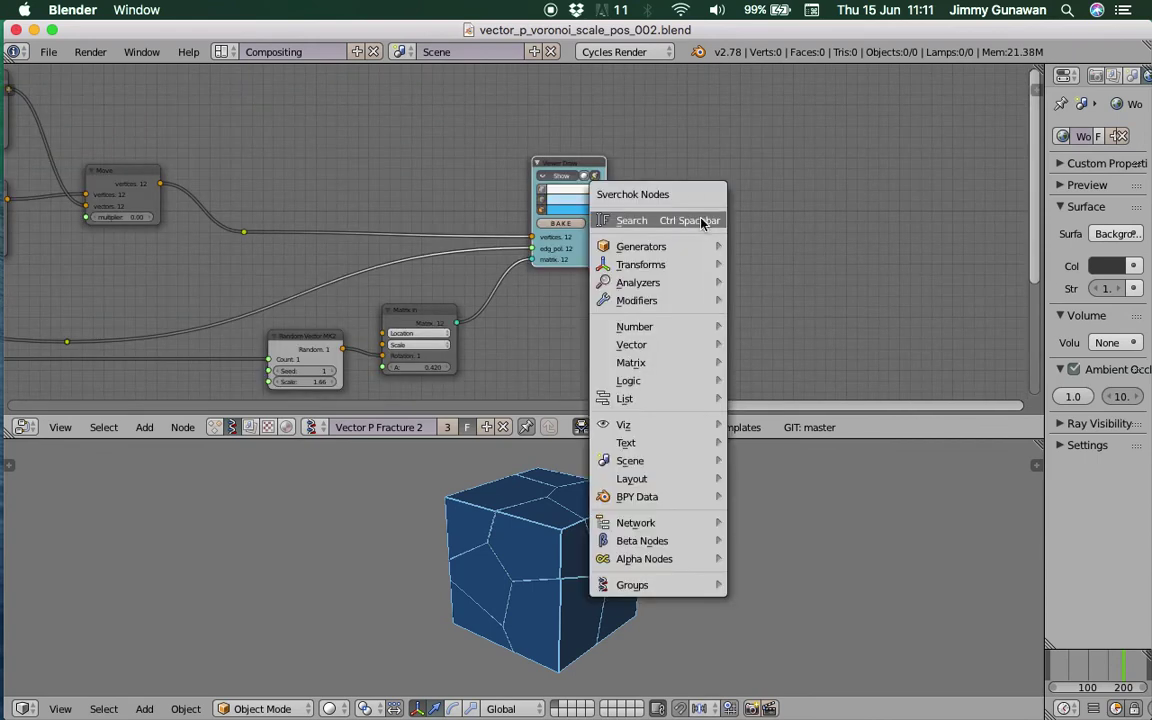
pyautogui.moveTo(566, 164); pyautogui.dragTo(632, 118)
# Search for "viewer" nodes and add a Viewer BMesh node beside the Viewer Draw node
pyautogui.hotkey('shift', 'a')
pyautogui.click(752, 157)
pyautogui.write('viewer')
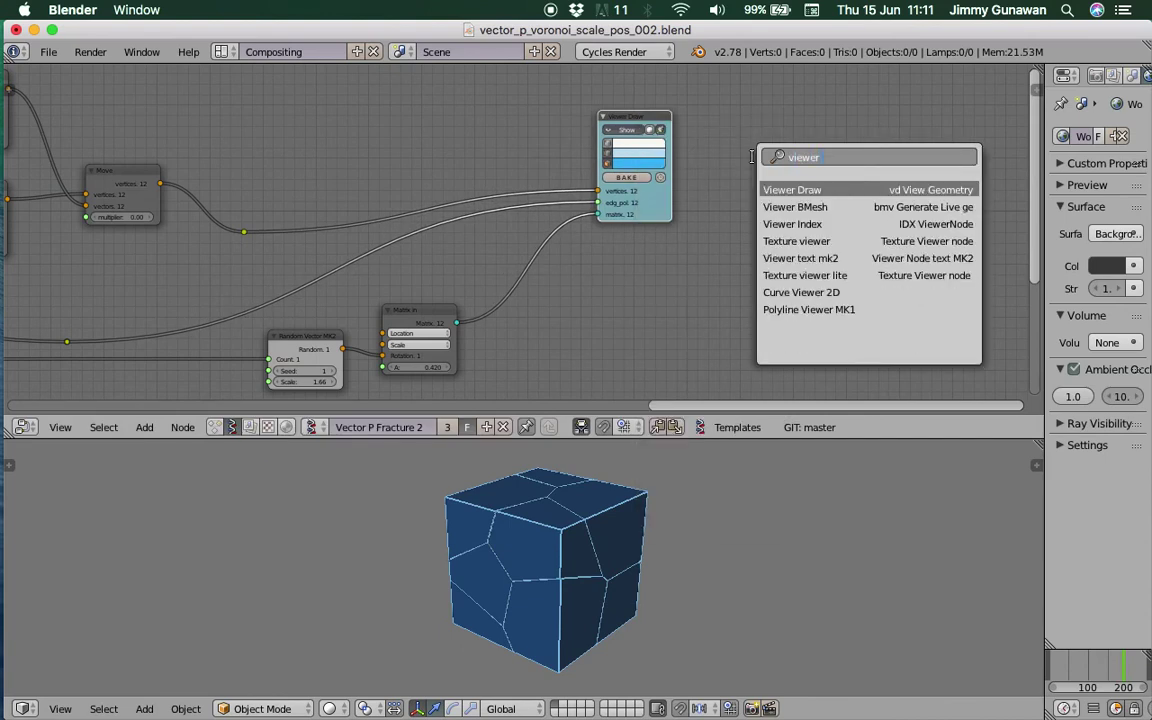
pyautogui.press('Down')
pyautogui.press('Return')
pyautogui.click(754, 172)
# Add reroutes on the three Viewer Draw links and connect them to the Viewer BMesh vertices, faces and matrix inputs
pyautogui.keyDown('shift'); pyautogui.moveTo(561, 308); pyautogui.dragTo(558, 290, button='right'); pyautogui.keyUp('shift')
pyautogui.moveTo(556, 187); pyautogui.dragTo(754, 268)
pyautogui.moveTo(555, 212); pyautogui.dragTo(730, 290)
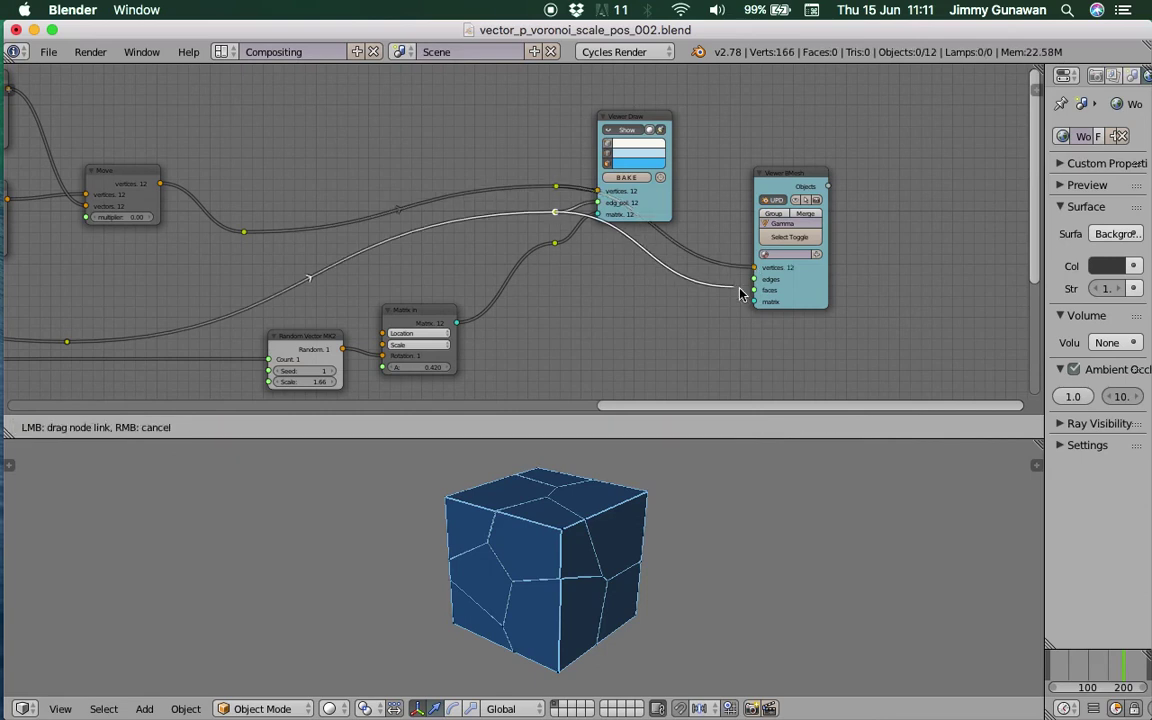
pyautogui.moveTo(620, 275); pyautogui.dragTo(754, 290)
pyautogui.moveTo(555, 242); pyautogui.dragTo(754, 301)
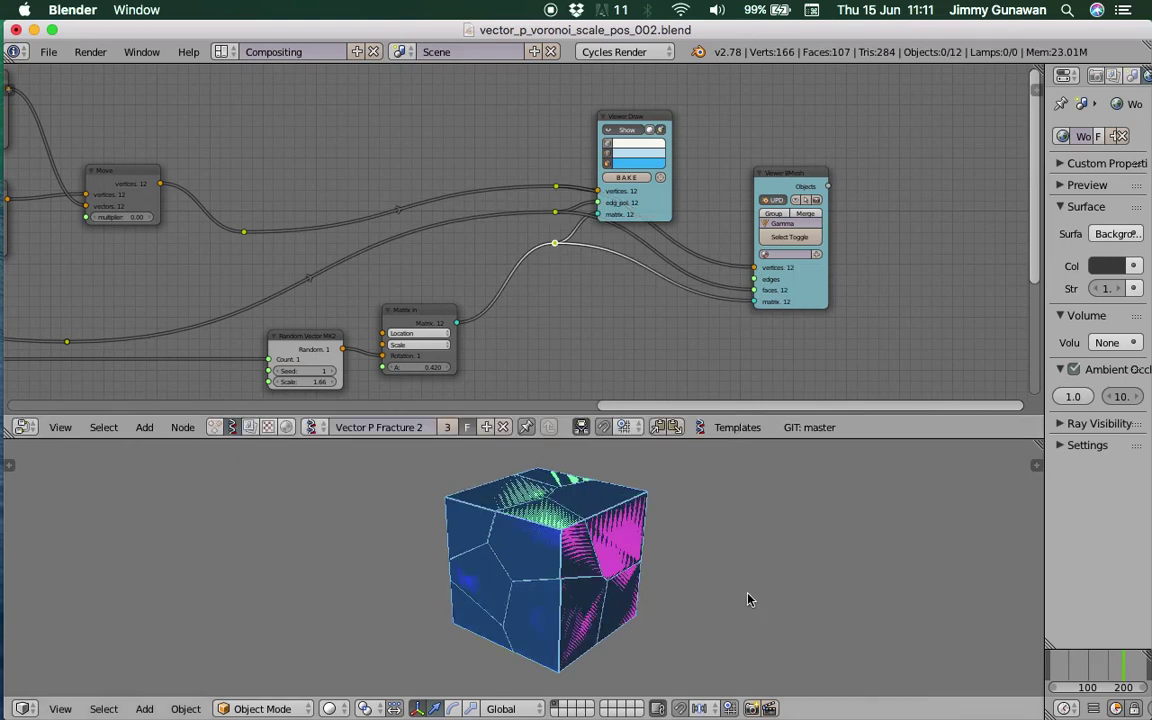
# Turn off the Viewer Draw display and assign Material.002 to the Viewer BMesh node
pyautogui.click(628, 131)
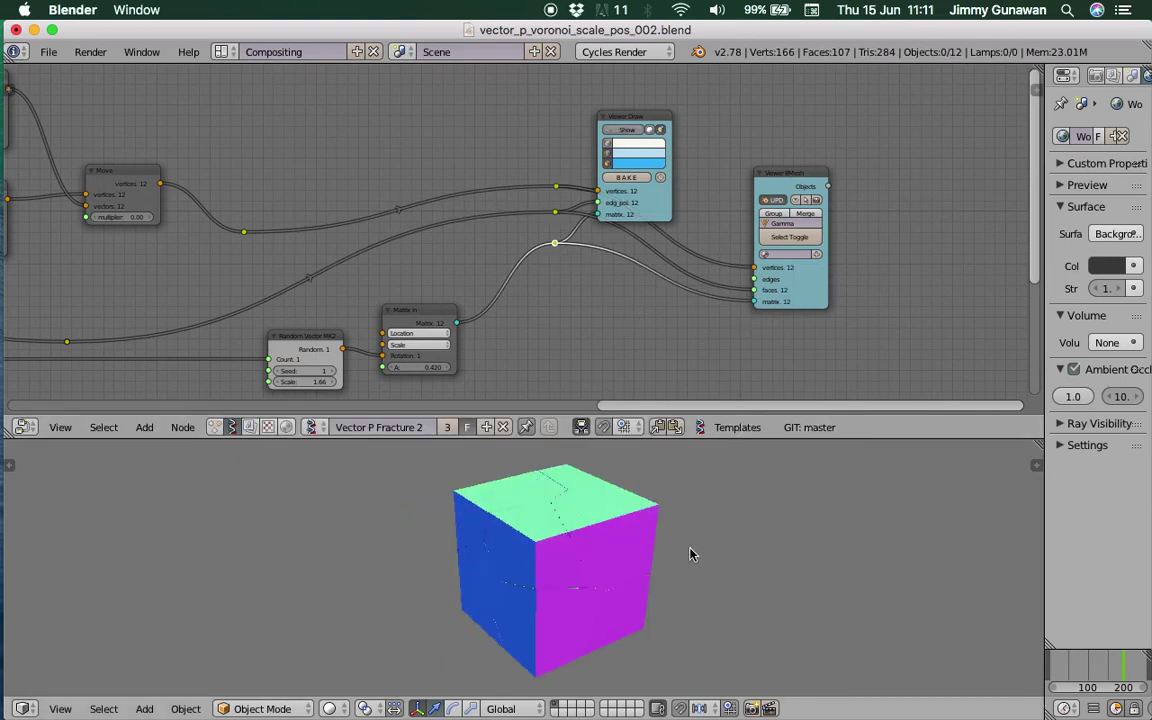
pyautogui.press('n')
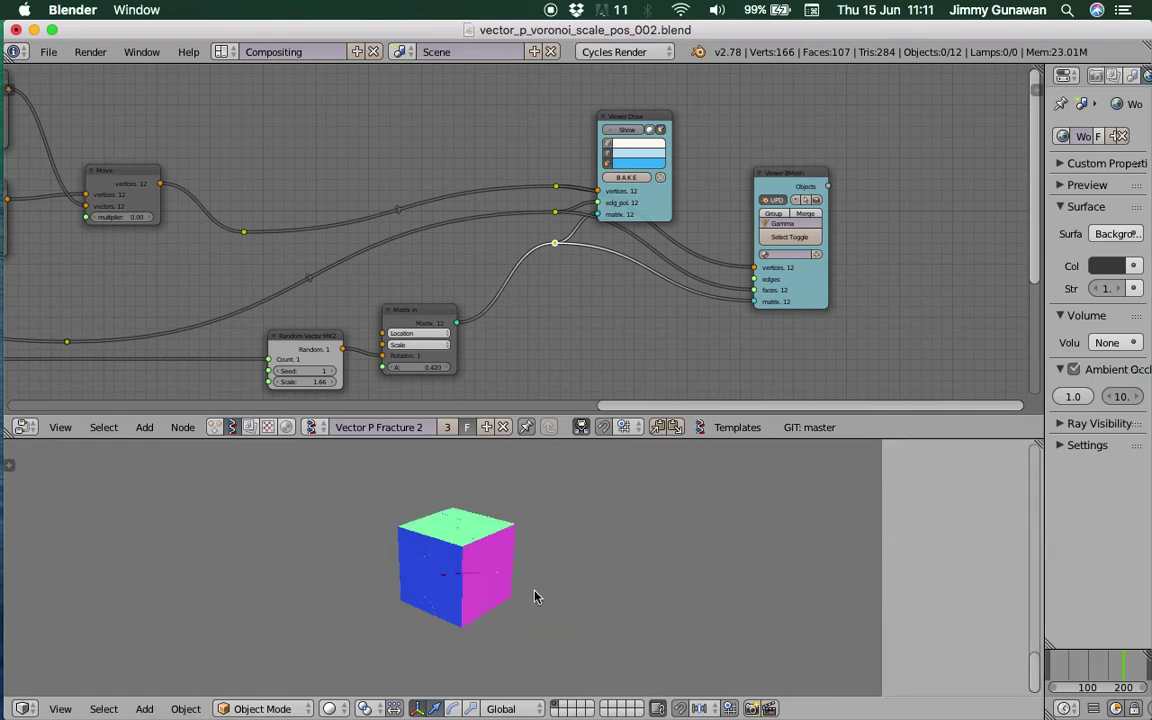
pyautogui.scroll(4, 749, 255)
pyautogui.moveTo(749, 255); pyautogui.dragTo(628, 270, button='middle')
pyautogui.click(680, 267)
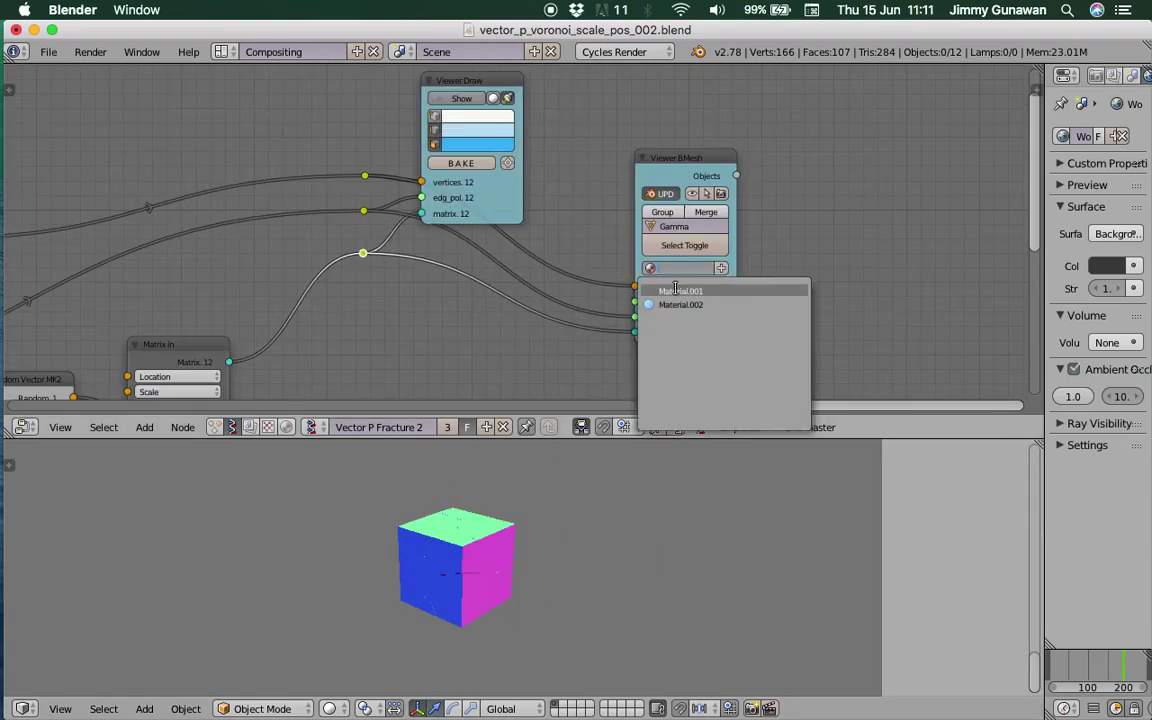
pyautogui.click(687, 306)
# Switch the 3D view to Rendered shading and view the coloured cube from several angles
pyautogui.click(329, 708)
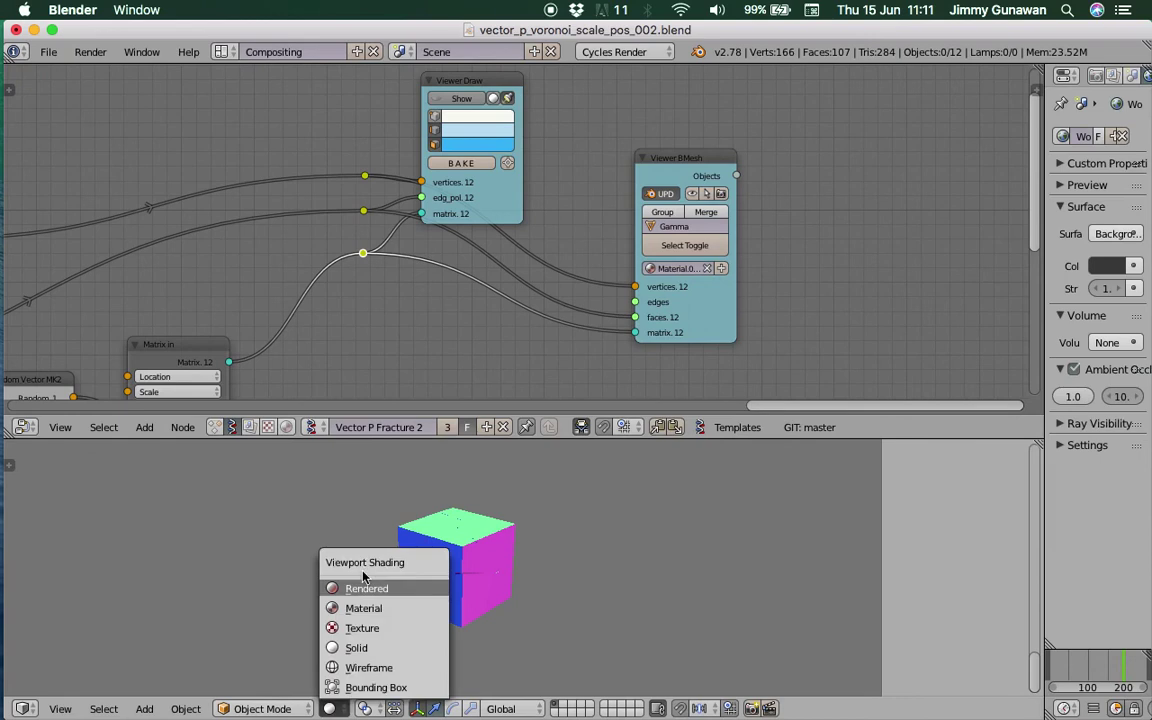
pyautogui.click(362, 588)
pyautogui.moveTo(530, 585); pyautogui.dragTo(347, 568, button='middle')
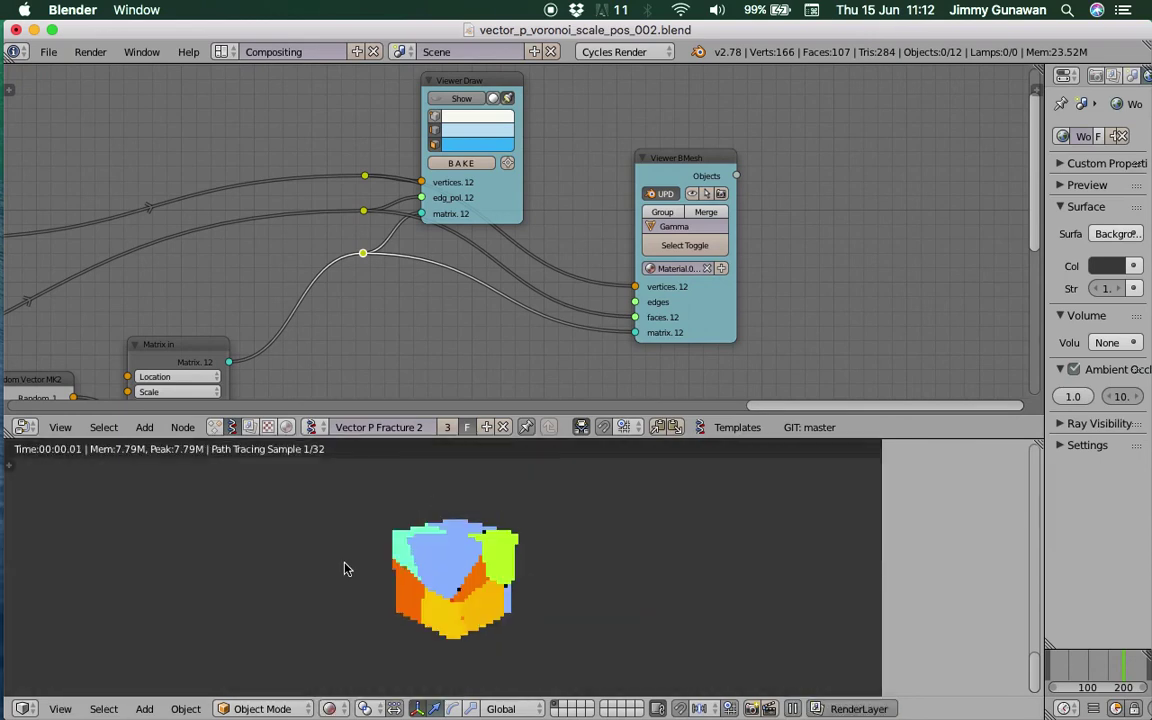
pyautogui.scroll(3, 347, 568)
pyautogui.moveTo(422, 584); pyautogui.dragTo(523, 611, button='middle')
# Try to split the node editor area beside the Viewer BMesh node
pyautogui.scroll(-3, 523, 611)
pyautogui.moveTo(887, 162); pyautogui.dragTo(643, 182, button='middle')
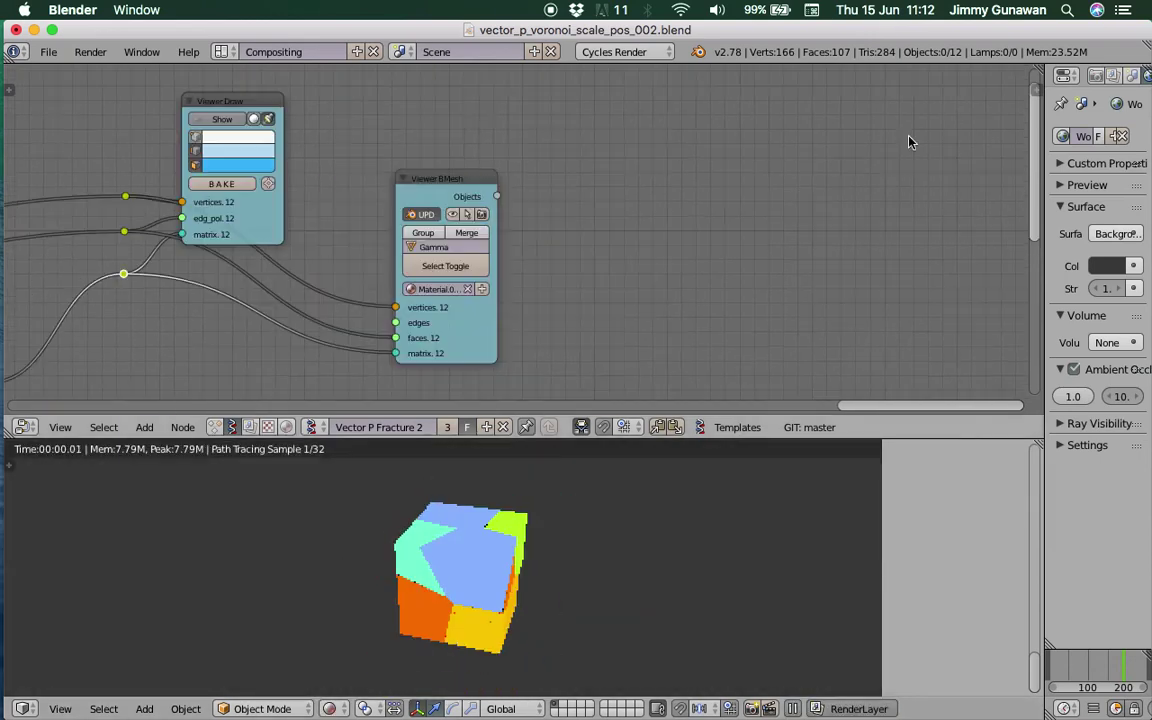
pyautogui.moveTo(1039, 70); pyautogui.dragTo(497, 132)
pyautogui.click(779, 428)
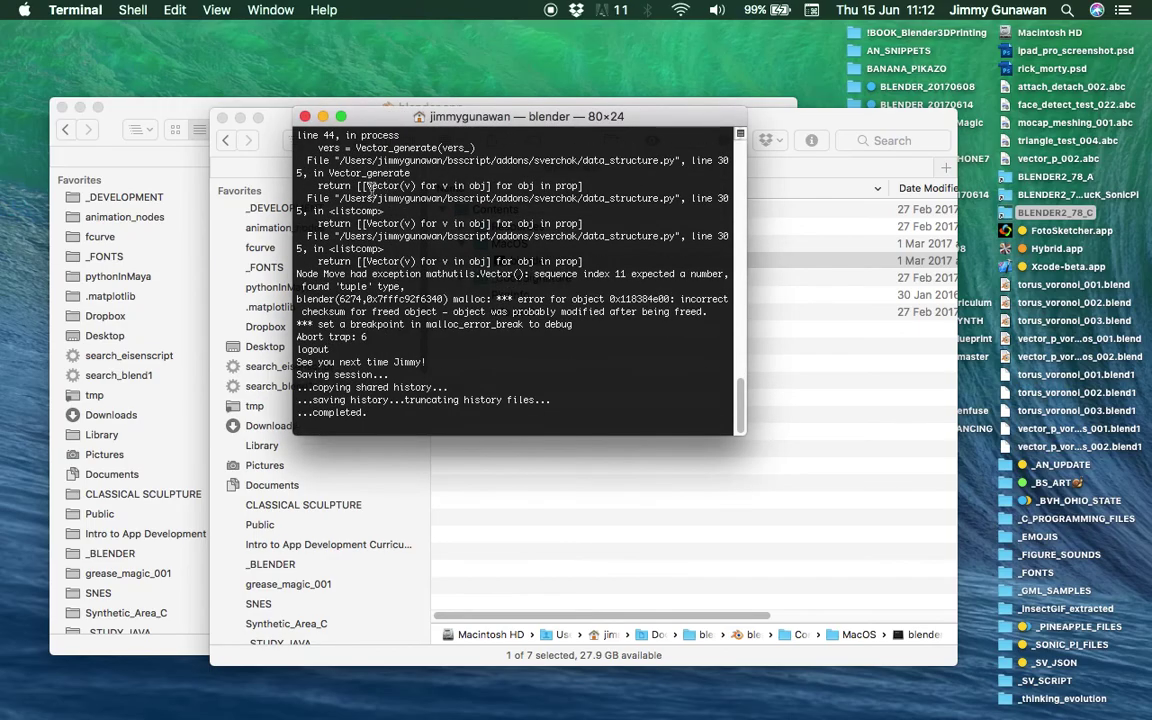
# Close the old Terminal window and relaunch the blender executable from the MacOS folder of blender.app in Finder
pyautogui.click(306, 117)
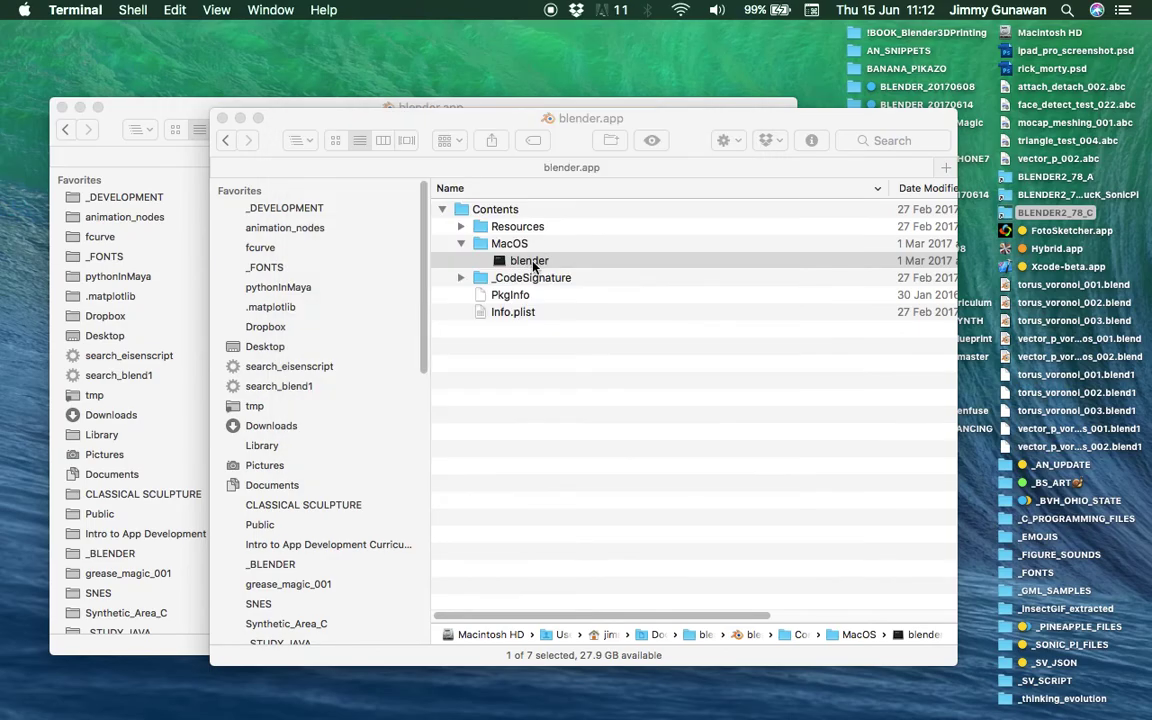
pyautogui.click(533, 265)
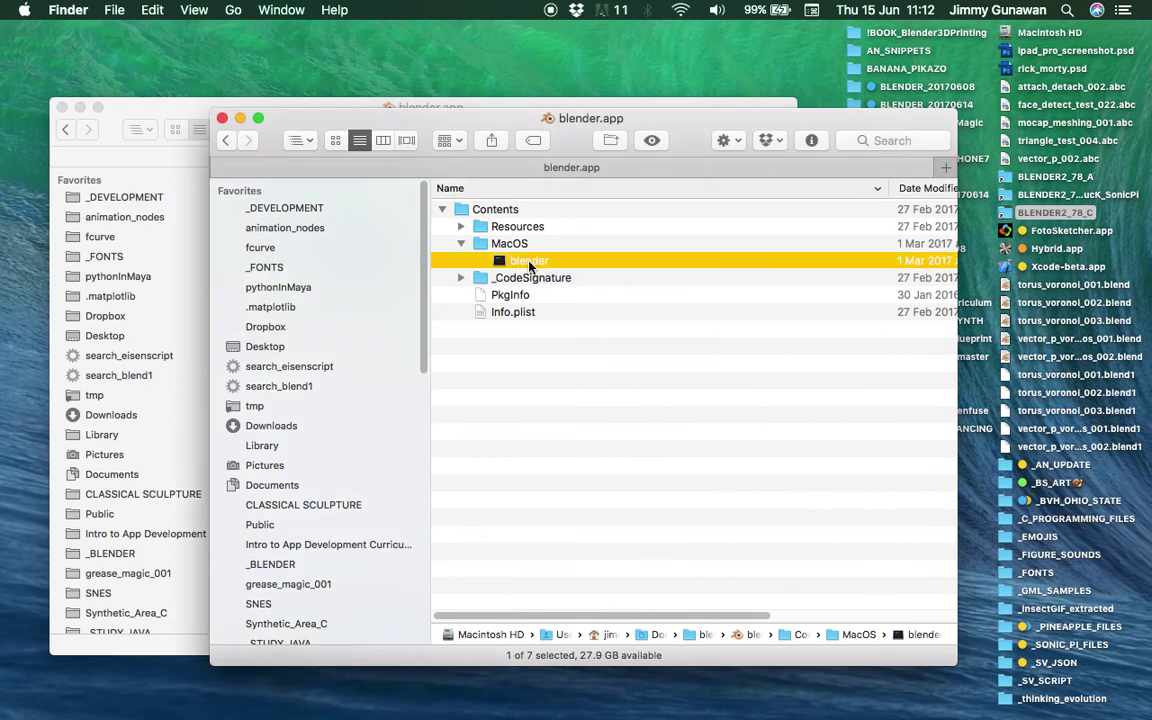
pyautogui.doubleClick(531, 263)
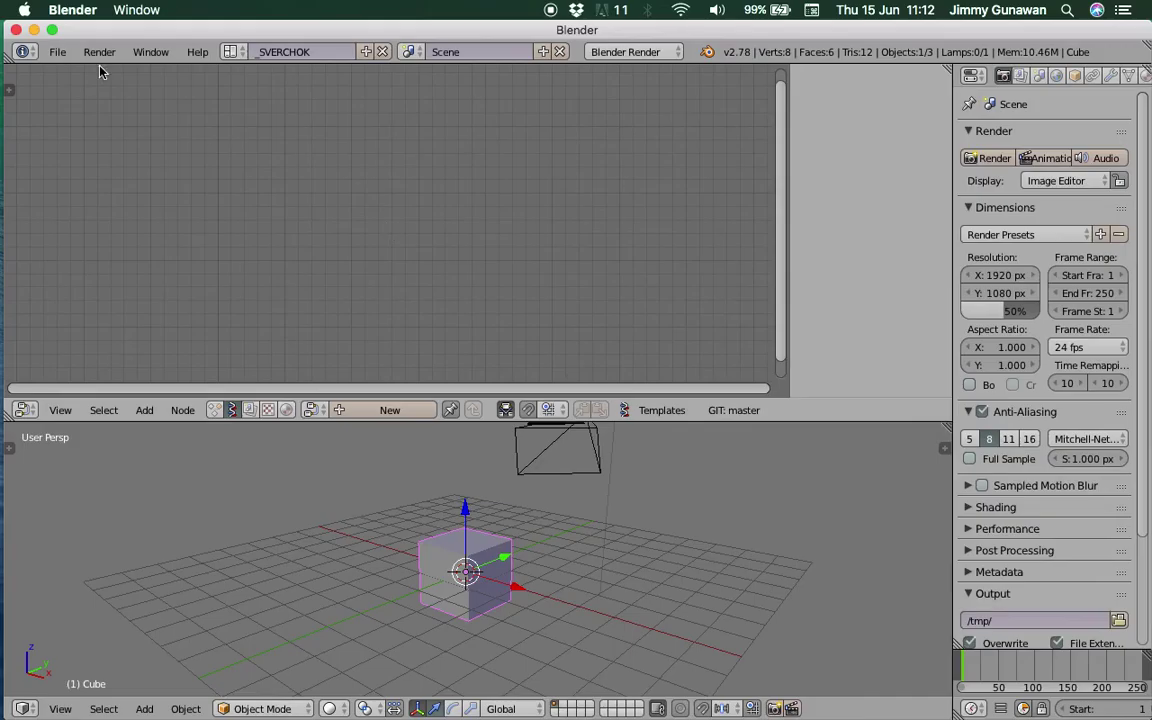
# Reopen the recent file vector_p_voronoi_scale_pos_002.blend in Blender
pyautogui.click(58, 51)
pyautogui.moveTo(103, 110)
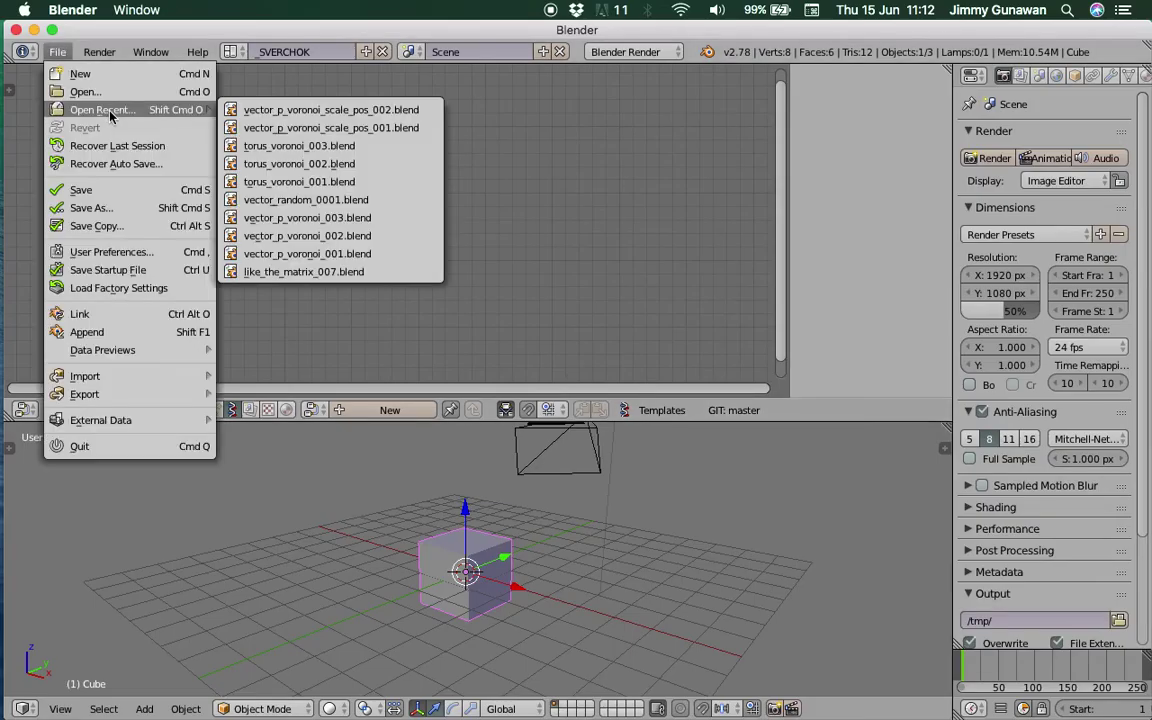
pyautogui.click(245, 118)
# Move the Viewer Draw node farther away from the Matrix in node to make room on its links
pyautogui.press('g')
pyautogui.click(557, 235)
pyautogui.scroll(1, 548, 240)
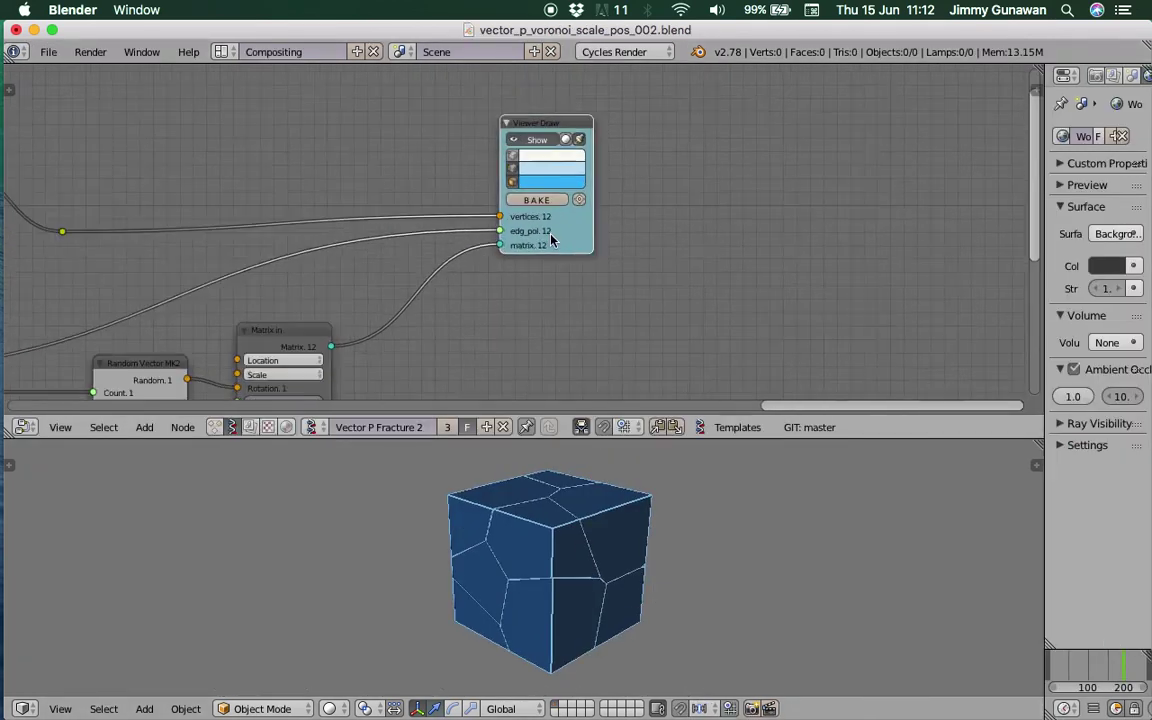
# Add a Viewer BMesh node beside the Viewer Draw node
pyautogui.press('space')
pyautogui.write('viewer b')
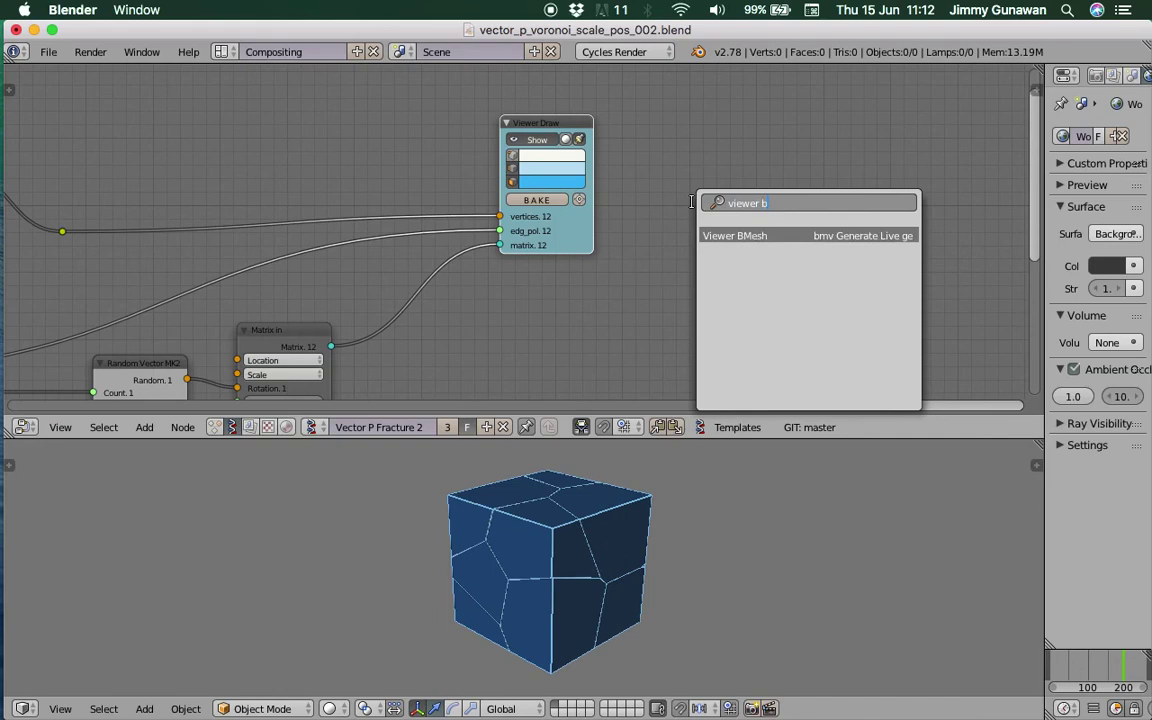
pyautogui.press('Return')
pyautogui.click(713, 185)
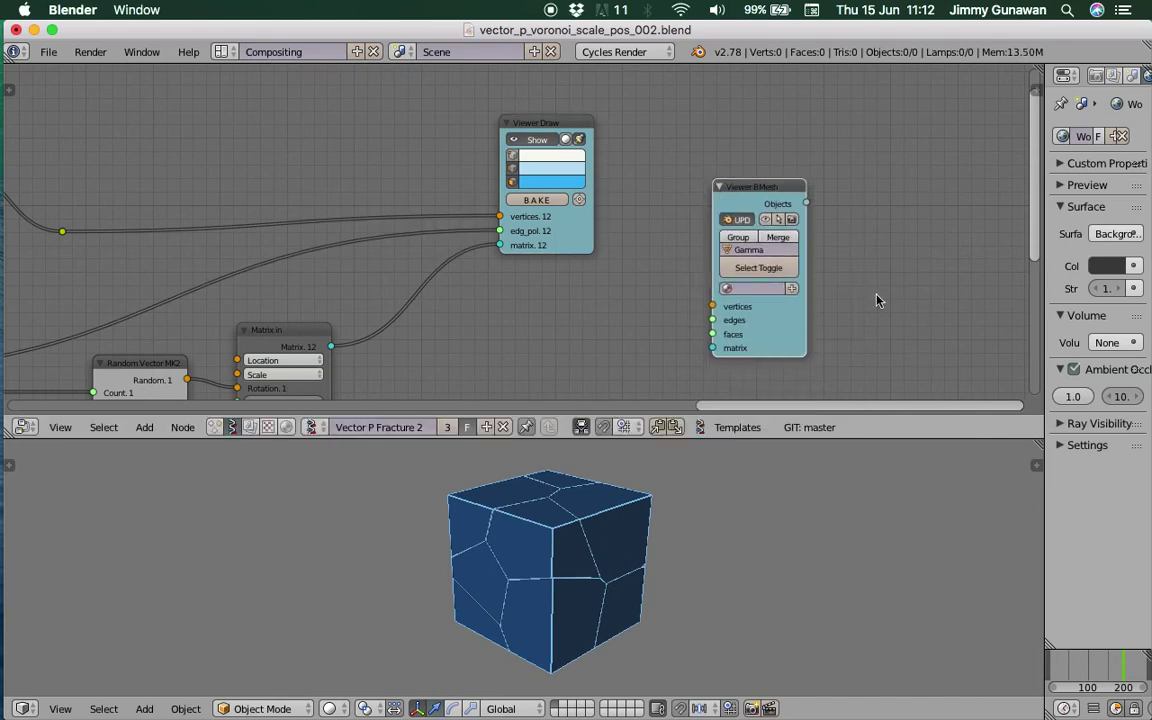
# Toggle the Viewer Draw node's Show option off and back on to check its viewport display
pyautogui.click(542, 140)
pyautogui.click(542, 140)
pyautogui.click(541, 141)
pyautogui.click(541, 141)
# Shift the Viewer Draw node and add reroute points on its incoming vertices, edg_pol and matrix links
pyautogui.moveTo(547, 124); pyautogui.dragTo(596, 119)
pyautogui.keyDown('ctrl'); pyautogui.moveTo(502, 131); pyautogui.dragTo(506, 192, button='right'); pyautogui.keyUp('ctrl')
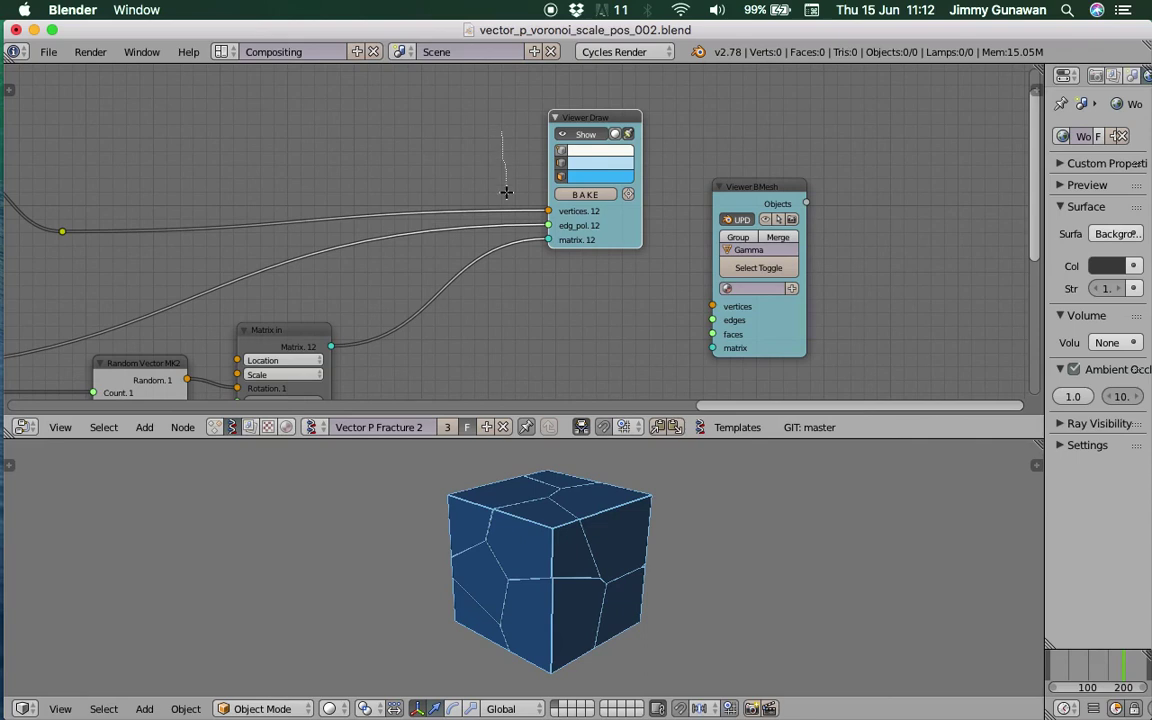
pyautogui.keyDown('shift'); pyautogui.moveTo(512, 317); pyautogui.dragTo(517, 327); pyautogui.keyUp('shift')
pyautogui.scroll(3, 505, 229)
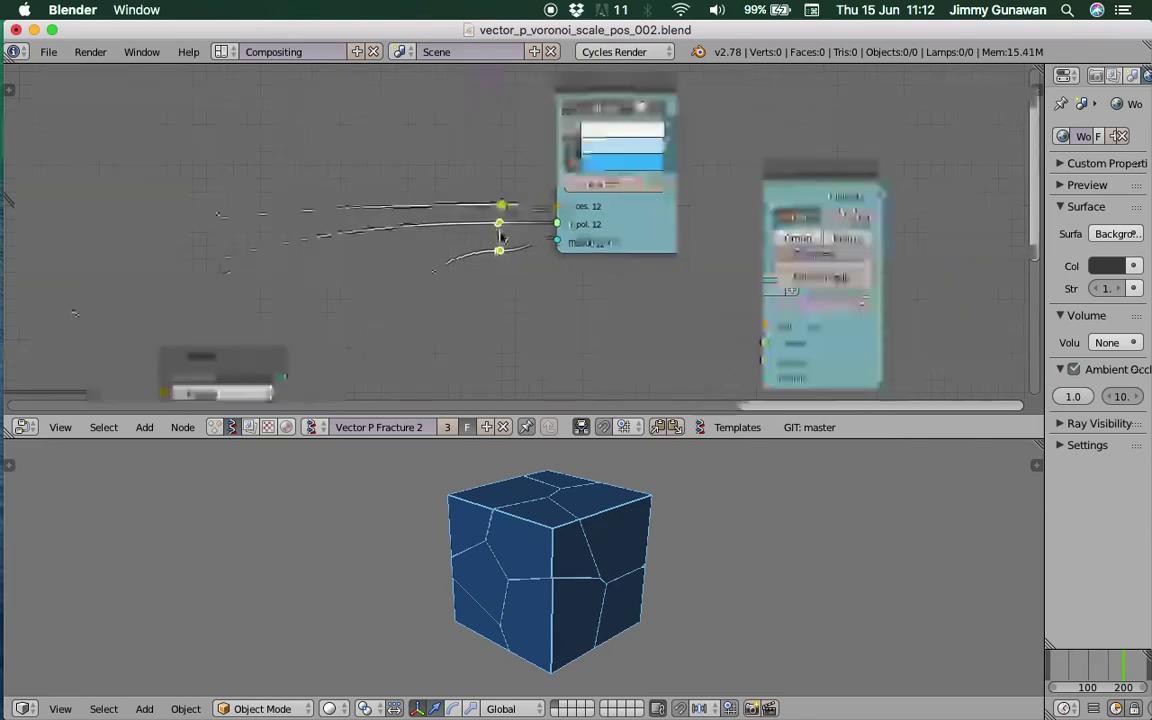
# Connect the three reroute points to the vertices, edges and matrix inputs of the Viewer BMesh node
pyautogui.moveTo(503, 205); pyautogui.dragTo(764, 325)
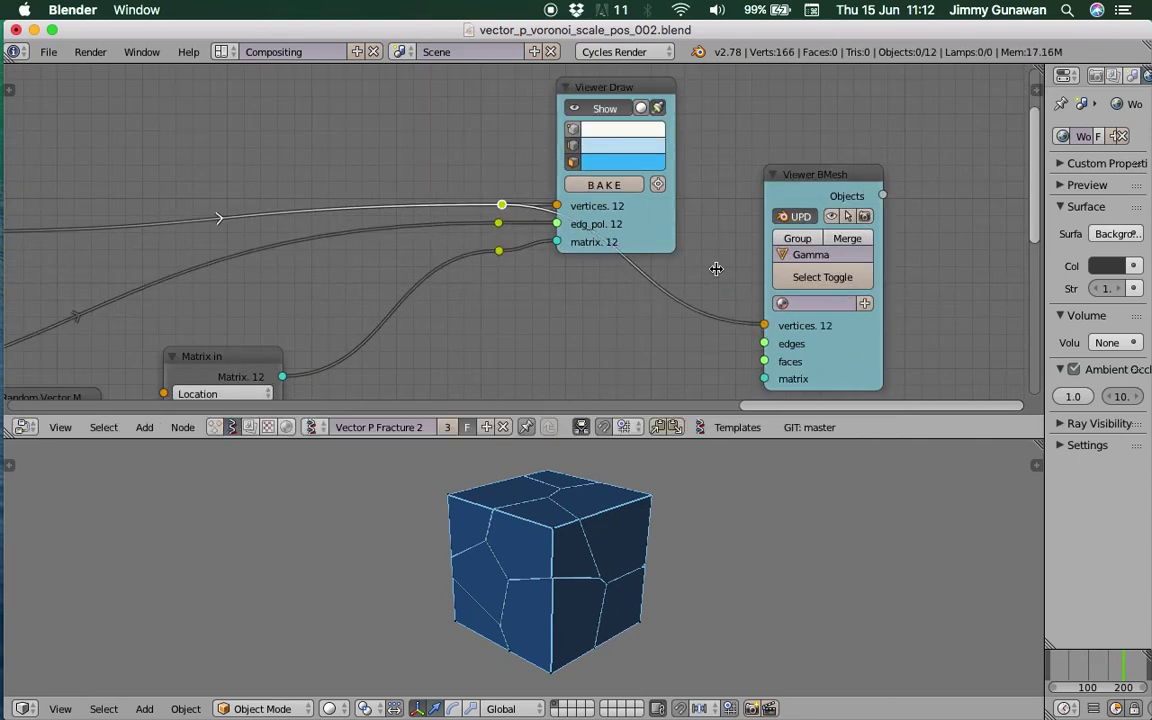
pyautogui.moveTo(503, 228); pyautogui.dragTo(764, 343)
pyautogui.moveTo(498, 250); pyautogui.dragTo(752, 380)
pyautogui.moveTo(708, 338); pyautogui.dragTo(764, 378)
pyautogui.moveTo(684, 310); pyautogui.dragTo(548, 265, button='middle')
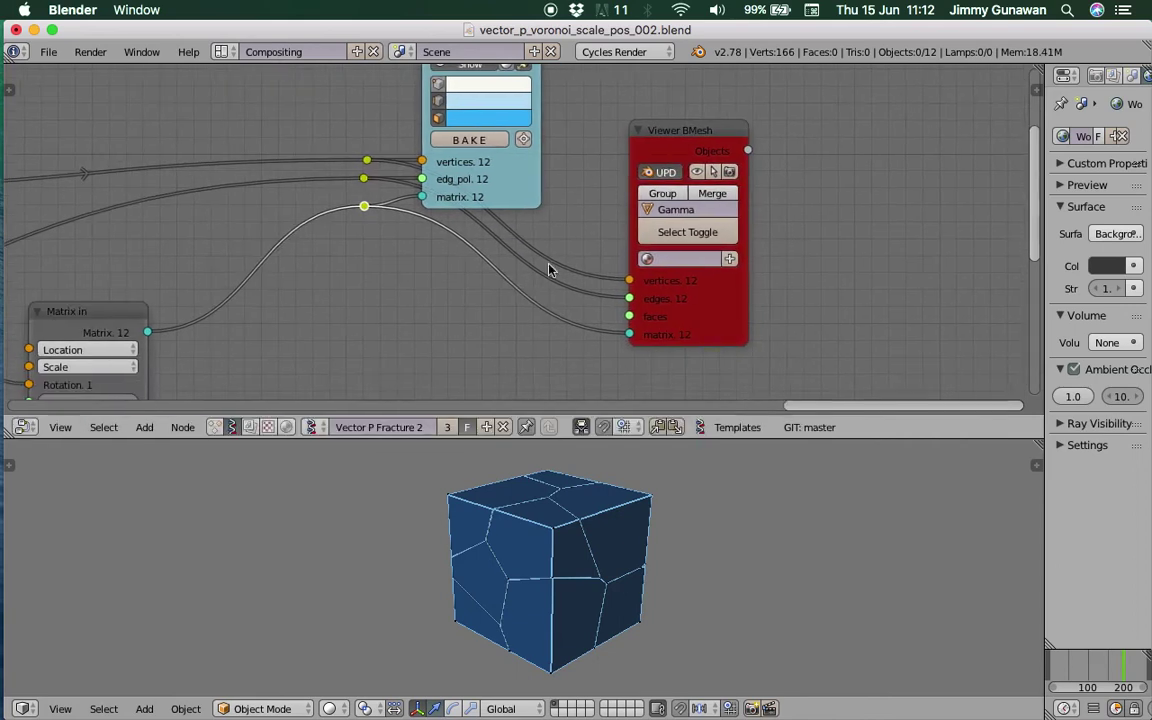
# Assign Material.002 to the Viewer BMesh node and scrub the timeline to an earlier frame with separated pieces
pyautogui.click(690, 258)
pyautogui.click(685, 285)
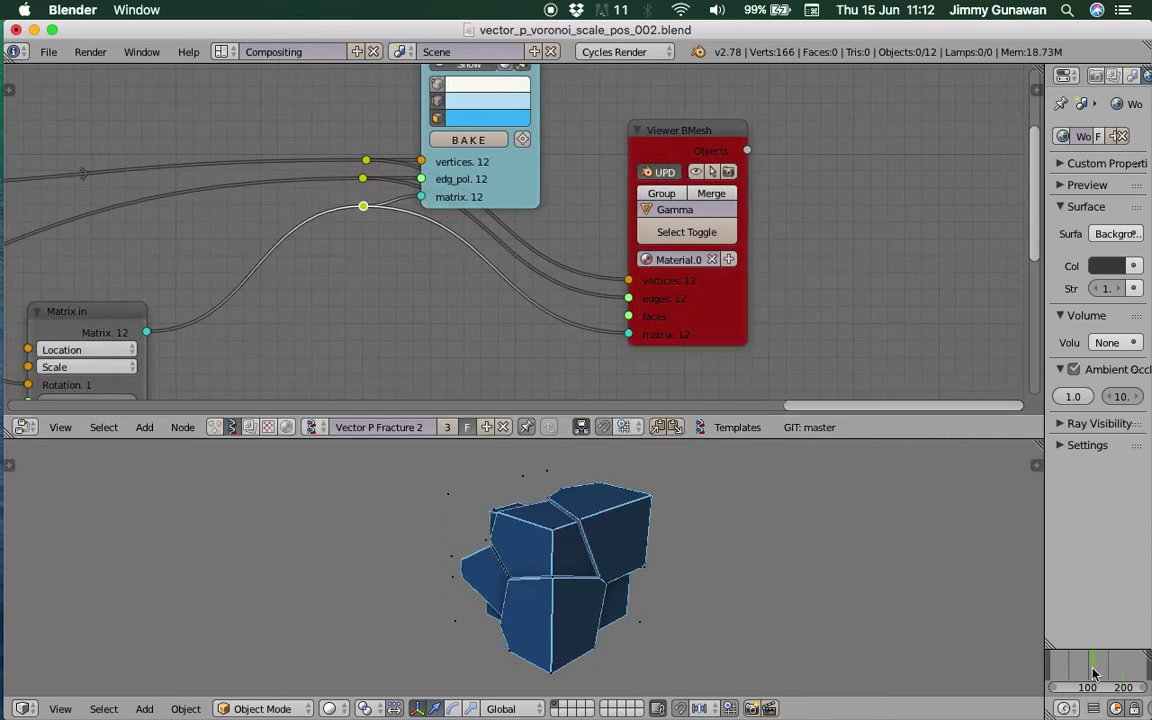
pyautogui.moveTo(931, 627); pyautogui.dragTo(795, 581, button='middle')
# Space out the two viewer nodes and move the edges link to the faces input of the Viewer BMesh node
pyautogui.moveTo(700, 140); pyautogui.dragTo(727, 126)
pyautogui.scroll(3, 634, 153)
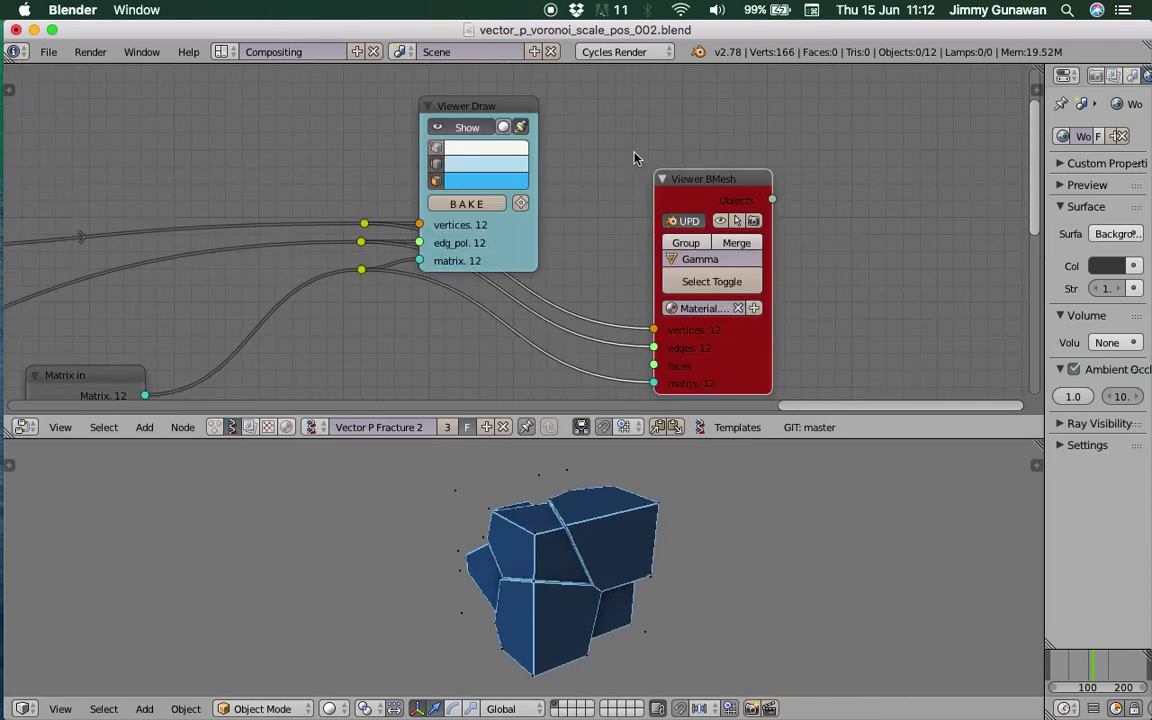
pyautogui.moveTo(478, 125); pyautogui.dragTo(548, 85)
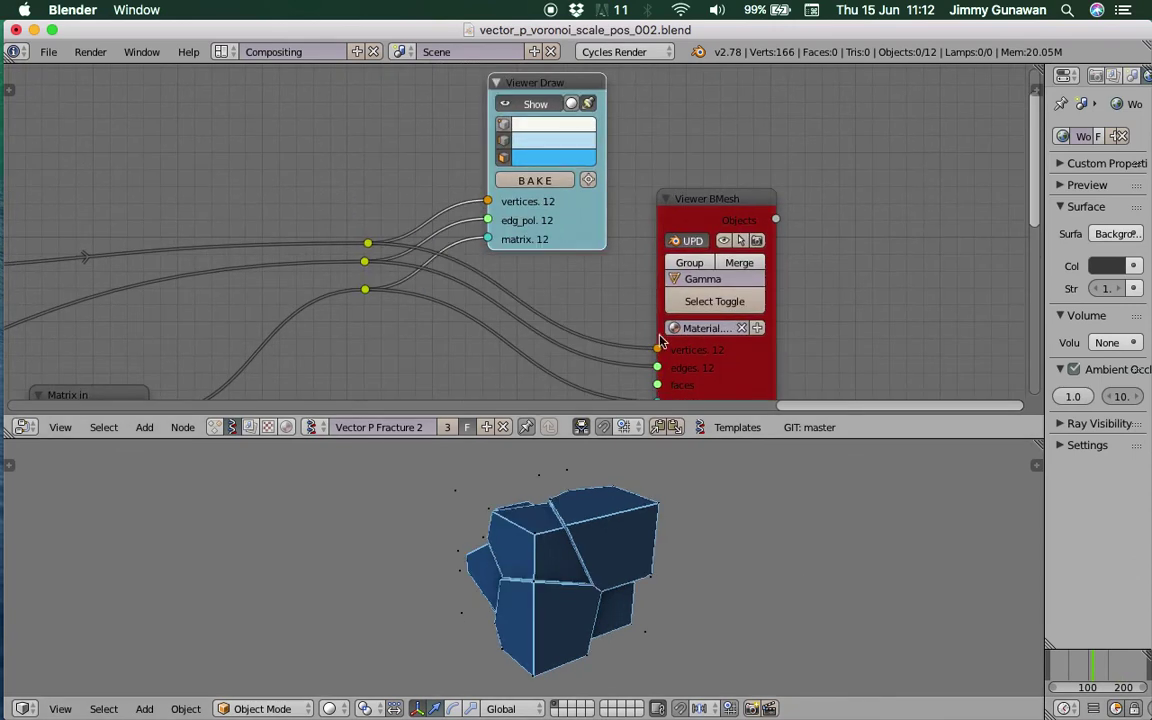
pyautogui.moveTo(656, 367)
pyautogui.mouseDown()
pyautogui.moveTo(600, 345)
pyautogui.moveTo(656, 384)
pyautogui.mouseUp()
pyautogui.moveTo(531, 237); pyautogui.dragTo(544, 209, button='middle')
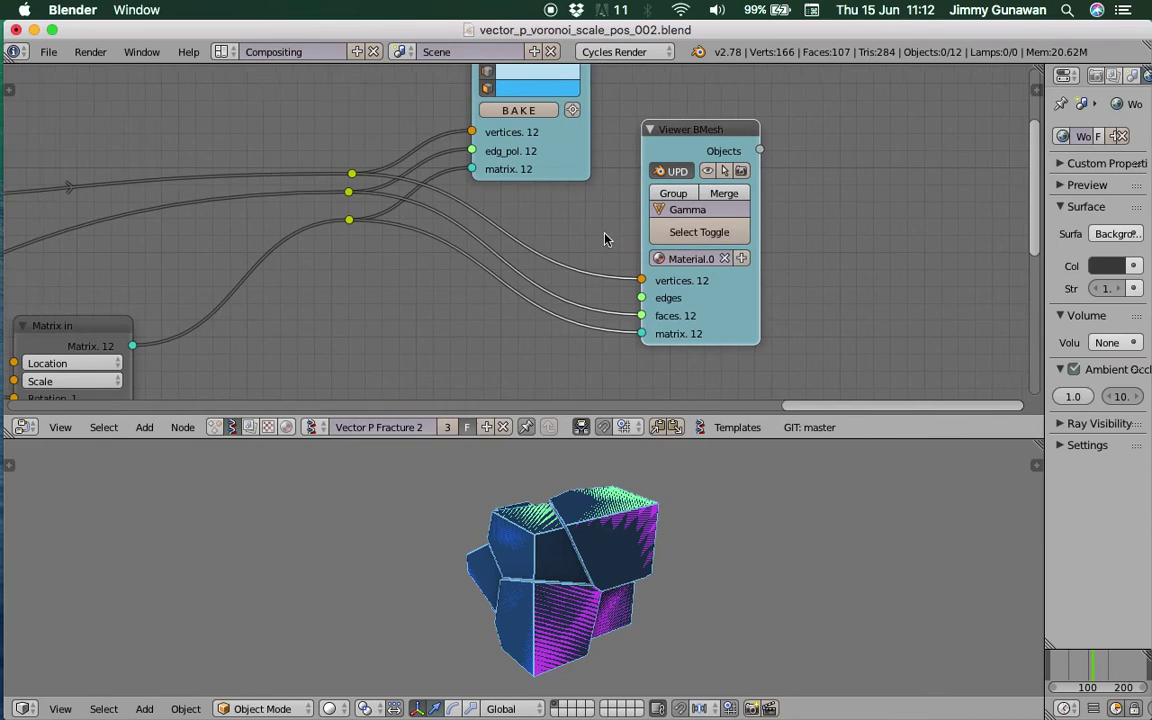
# Turn off the Viewer Draw node's display so that only the Viewer BMesh meshes show in the viewport
pyautogui.moveTo(645, 499); pyautogui.dragTo(733, 523, button='middle')
pyautogui.moveTo(504, 81); pyautogui.dragTo(508, 161, button='middle')
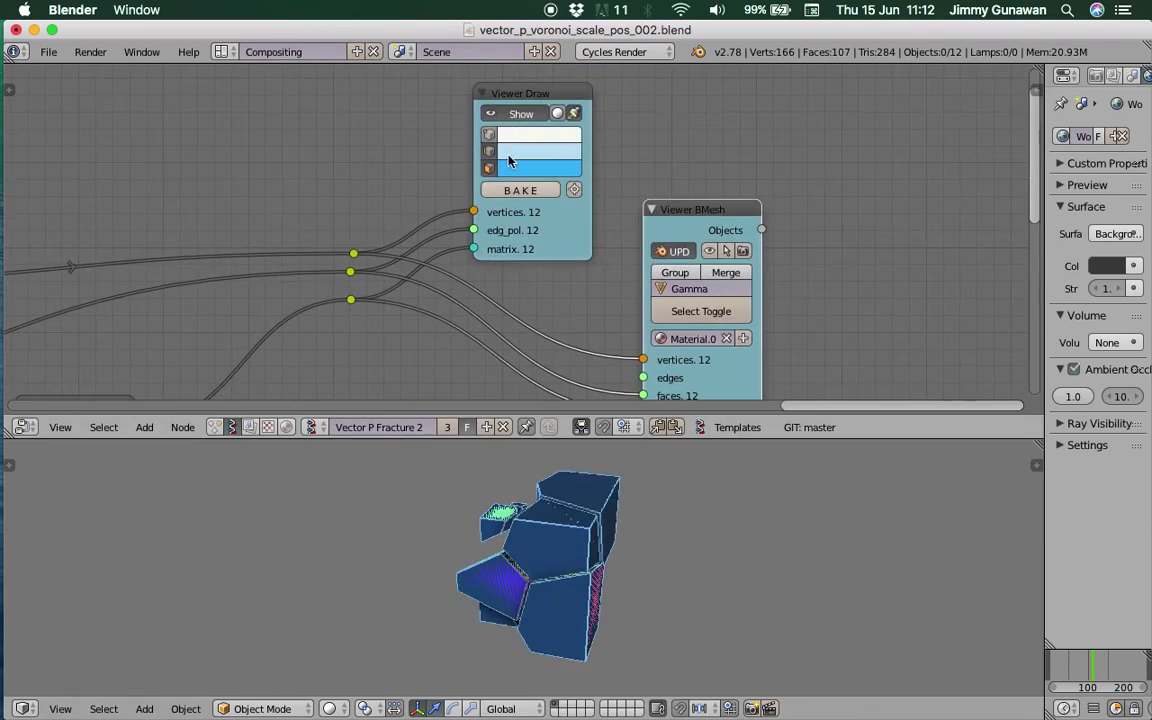
pyautogui.click(510, 190)
pyautogui.moveTo(508, 261); pyautogui.dragTo(476, 214, button='middle')
pyautogui.moveTo(452, 622); pyautogui.dragTo(388, 619, button='middle')
pyautogui.click(343, 709)
# Split the node editor, switch the new area to material shader nodes, and select a fracture piece to load its material
pyautogui.moveTo(776, 164); pyautogui.dragTo(488, 158, button='middle')
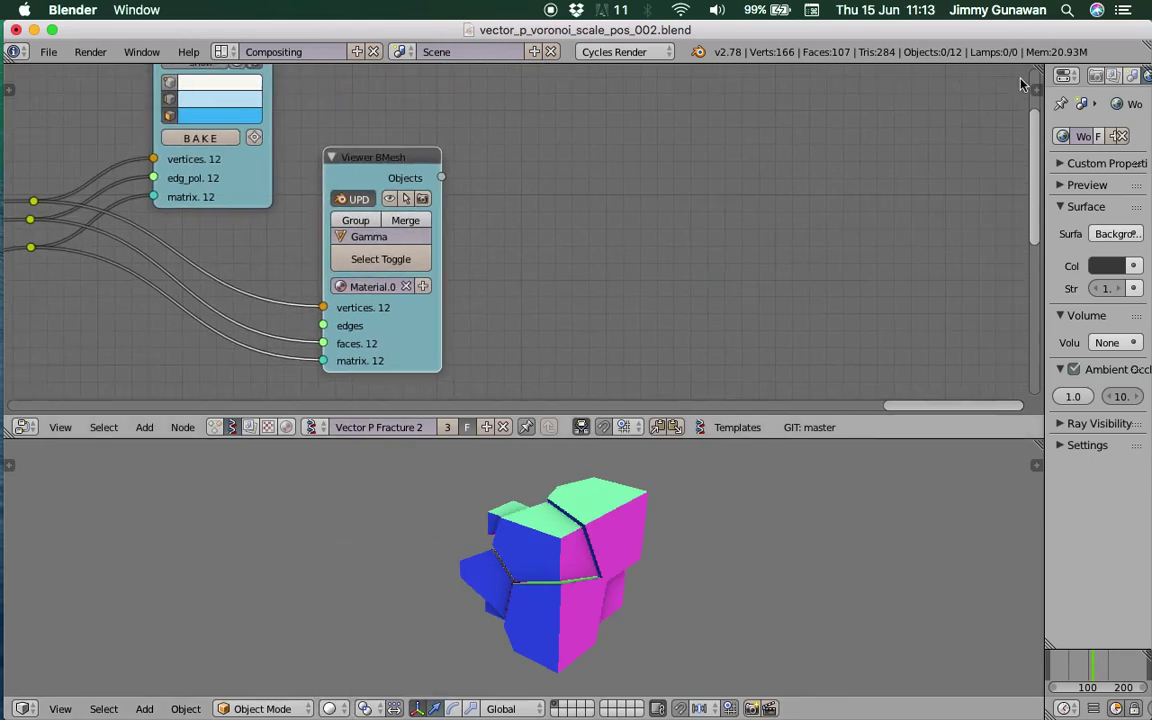
pyautogui.moveTo(1022, 84); pyautogui.dragTo(395, 112)
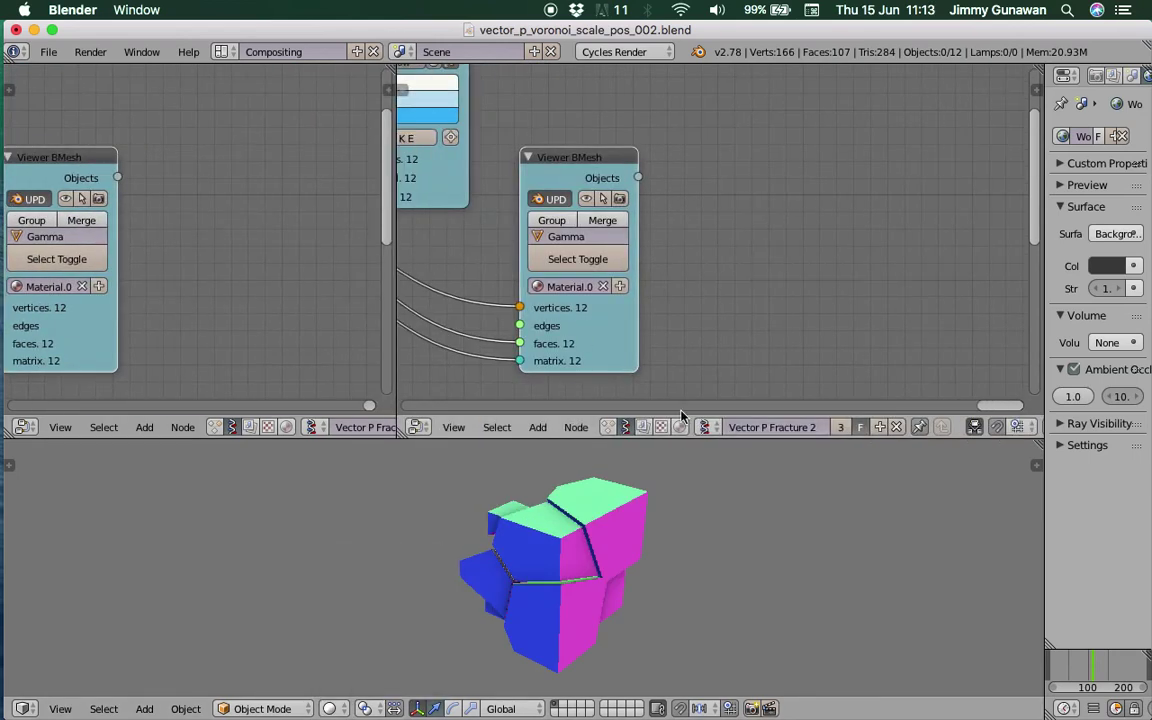
pyautogui.click(681, 426)
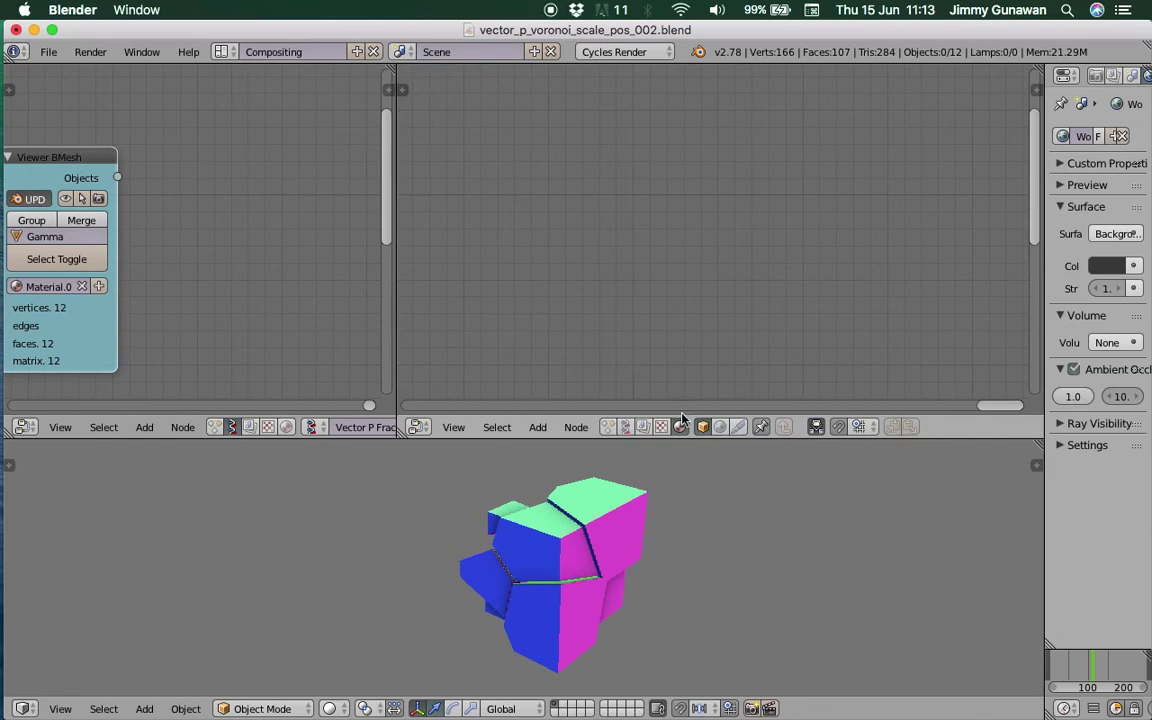
pyautogui.rightClick(591, 586)
pyautogui.press('Home')
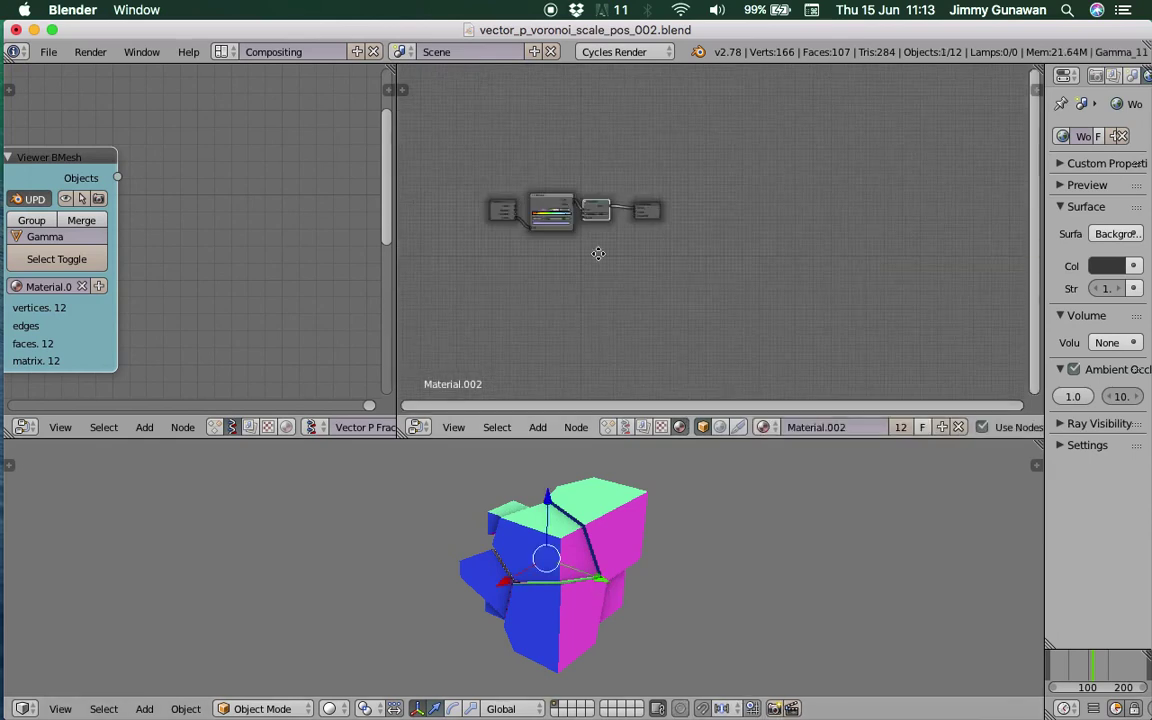
# Spread out the Object Info, ColorRamp, Diffuse BSDF and Material Output nodes of Material.002
pyautogui.moveTo(713, 248); pyautogui.dragTo(659, 286, button='middle')
pyautogui.moveTo(949, 214); pyautogui.dragTo(877, 199)
pyautogui.scroll(2, 860, 198)
pyautogui.moveTo(850, 195); pyautogui.dragTo(863, 220, button='middle')
pyautogui.moveTo(834, 224); pyautogui.dragTo(824, 195)
pyautogui.moveTo(638, 212); pyautogui.dragTo(615, 190)
pyautogui.moveTo(508, 226); pyautogui.dragTo(514, 200)
pyautogui.moveTo(514, 200); pyautogui.dragTo(534, 195, button='middle')
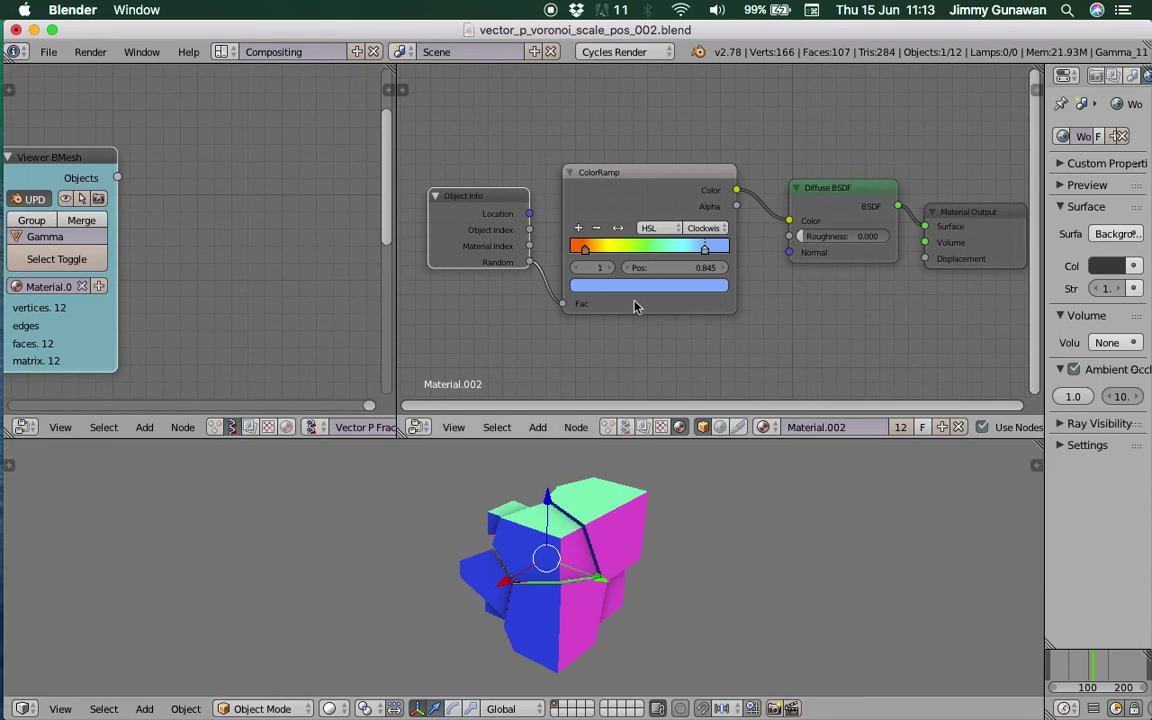
# Recolor the ColorRamp's first stop blue and its last stop light green, keeping the Clockwise interpolation
pyautogui.click(603, 289)
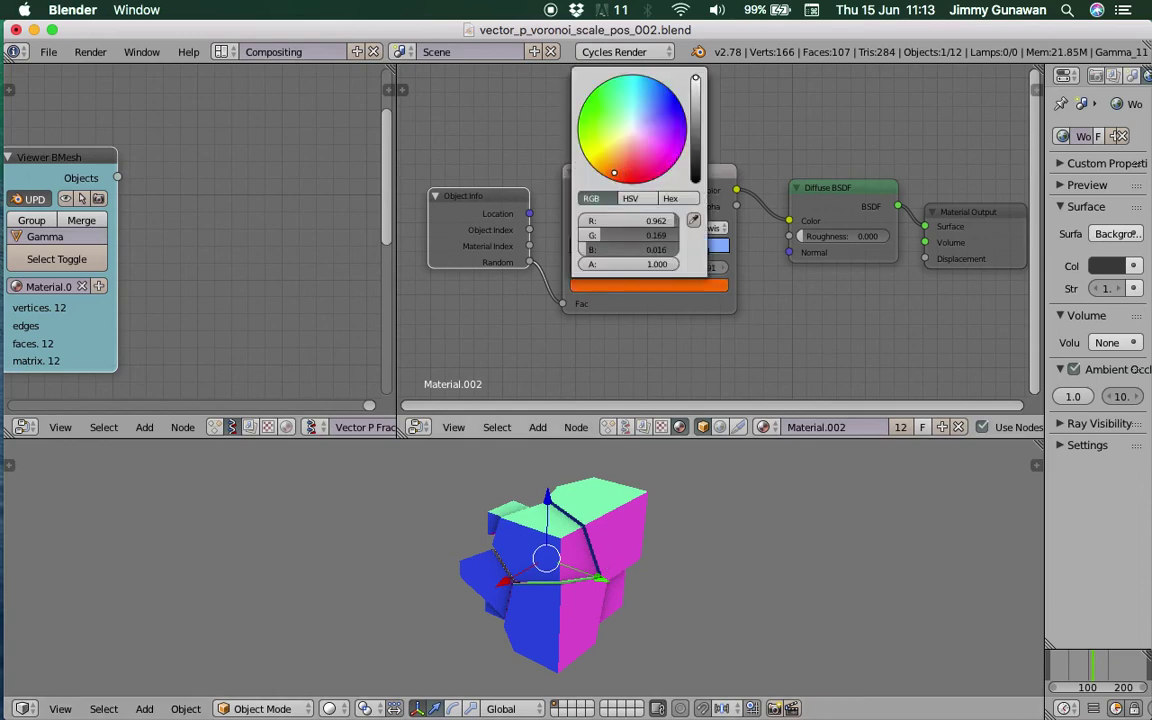
pyautogui.click(674, 94)
pyautogui.click(704, 248)
pyautogui.click(649, 285)
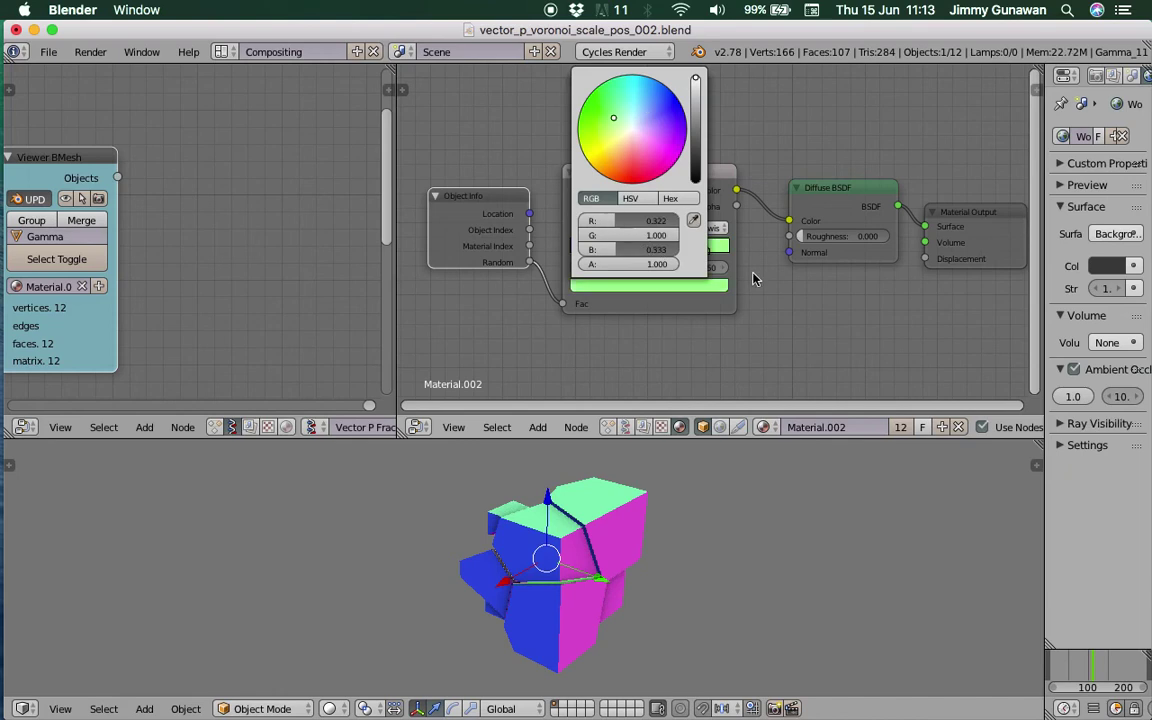
pyautogui.click(704, 228)
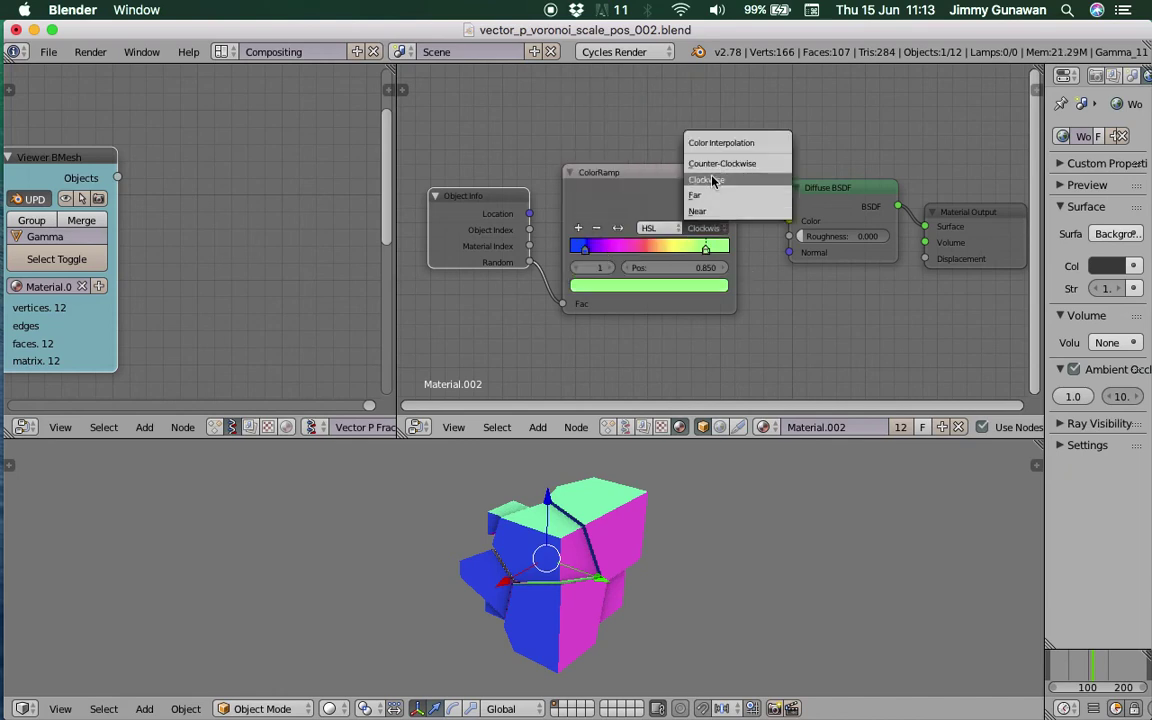
# Recolor the ColorRamp's blue stop yellow and move it closer to the light green stop
pyautogui.click(586, 250)
pyautogui.click(649, 285)
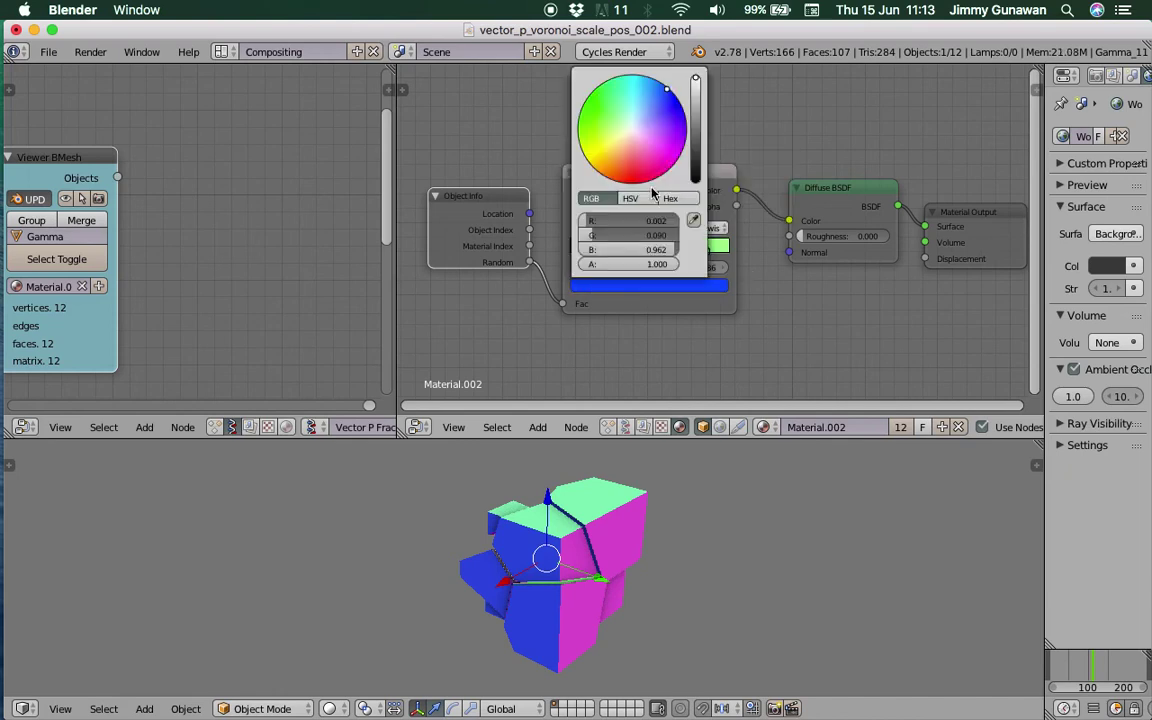
pyautogui.click(617, 152)
pyautogui.click(706, 250)
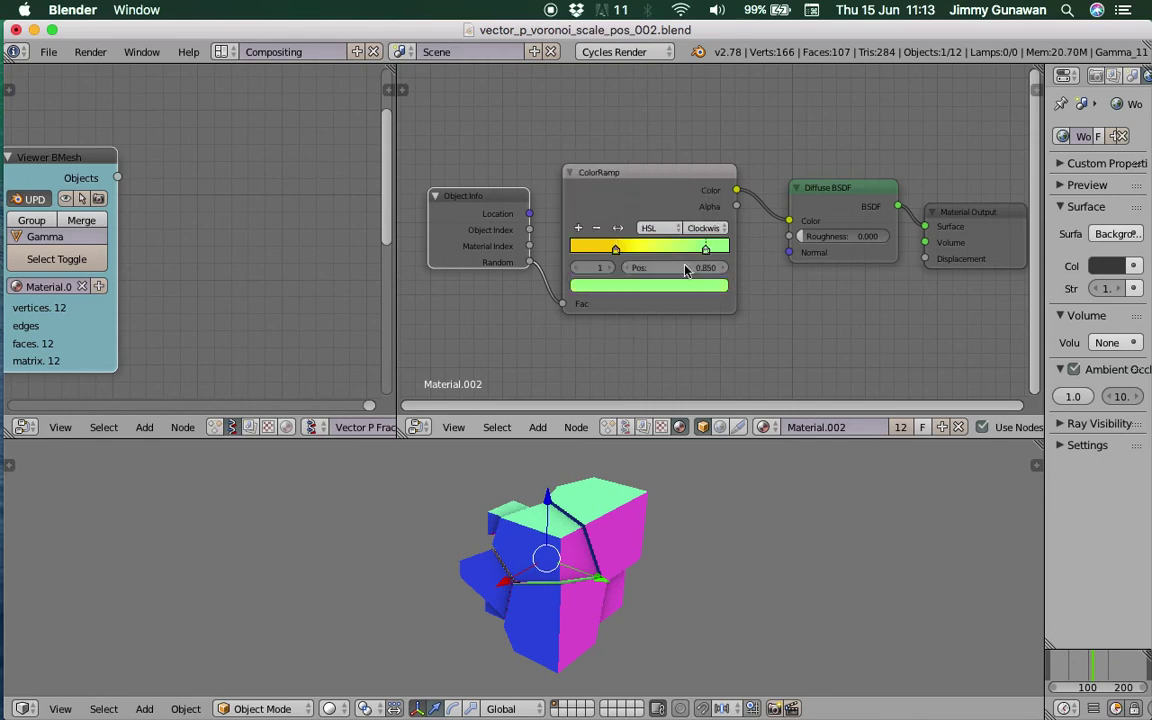
# Switch the 3D viewport to Rendered shading
pyautogui.click(367, 708)
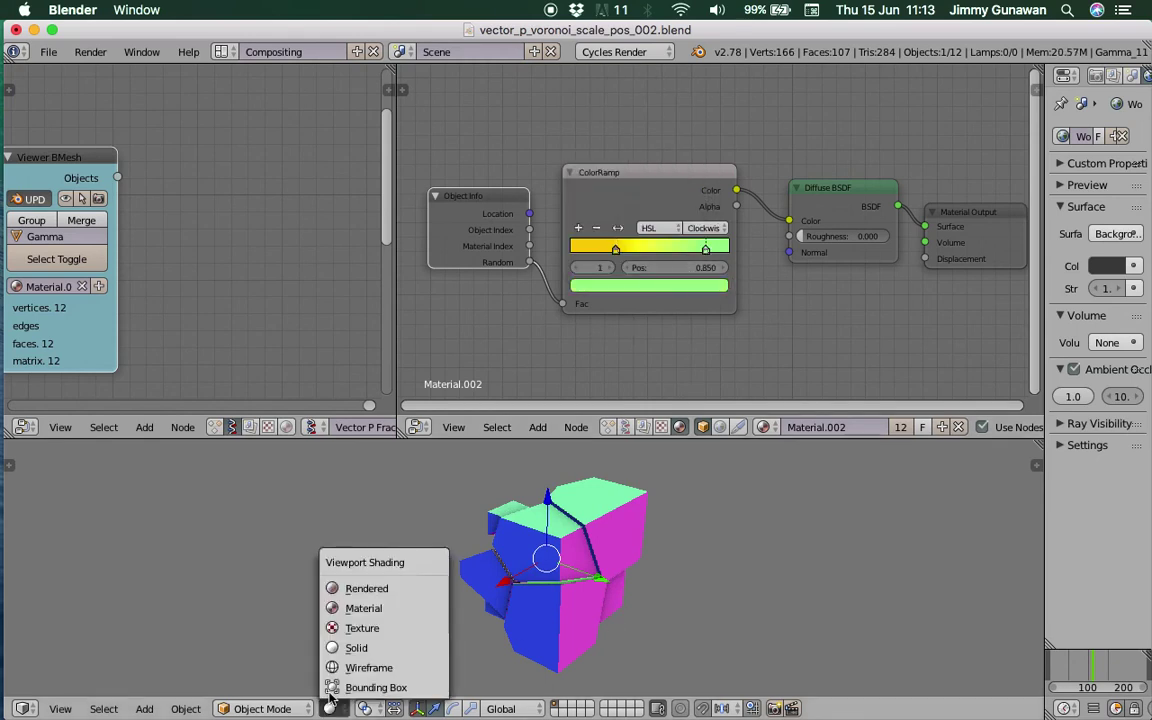
pyautogui.click(345, 588)
pyautogui.scroll(2, 655, 265)
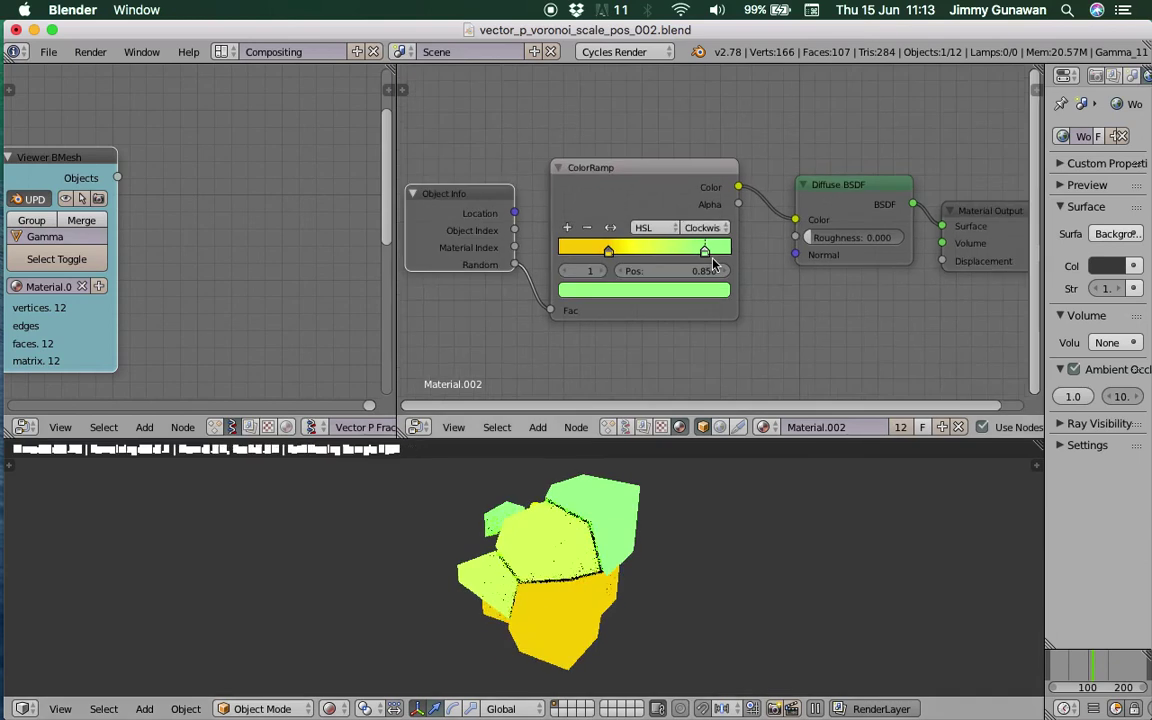
# Swap the order of the ramp stops, placing light green at 0.095, and set the ramp's color mode to RGB
pyautogui.moveTo(634, 247); pyautogui.dragTo(647, 249, button='middle')
pyautogui.moveTo(613, 251); pyautogui.dragTo(578, 255)
pyautogui.click(714, 254)
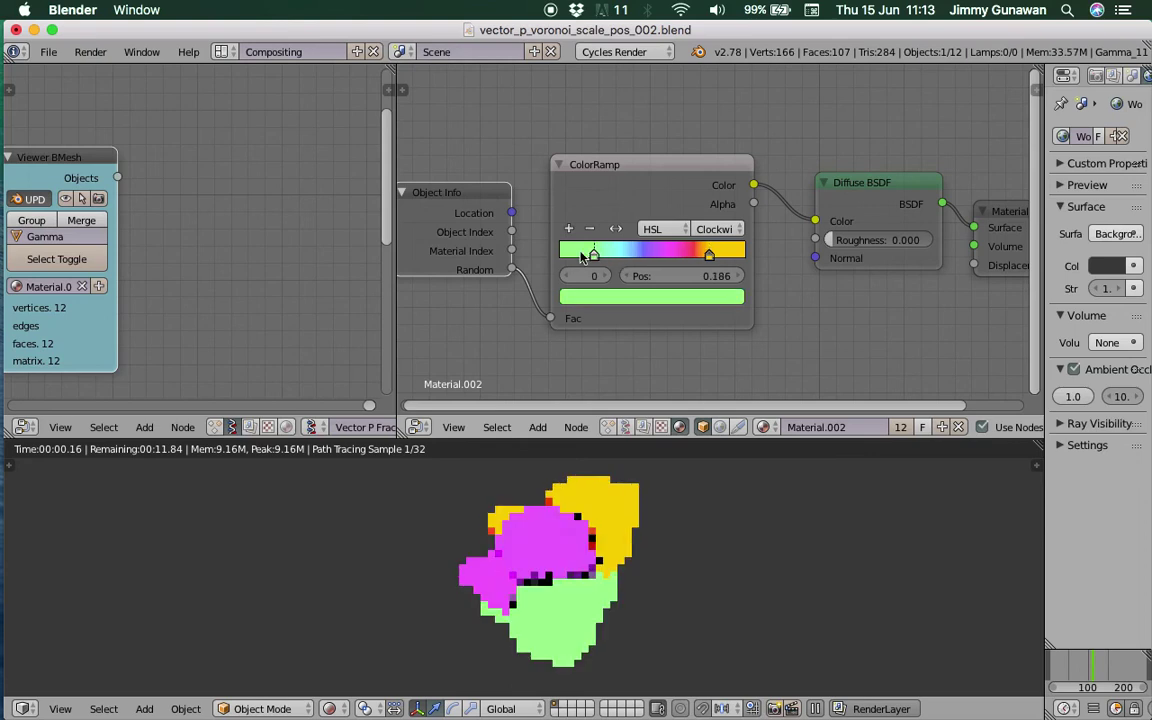
pyautogui.click(652, 229)
pyautogui.click(674, 209)
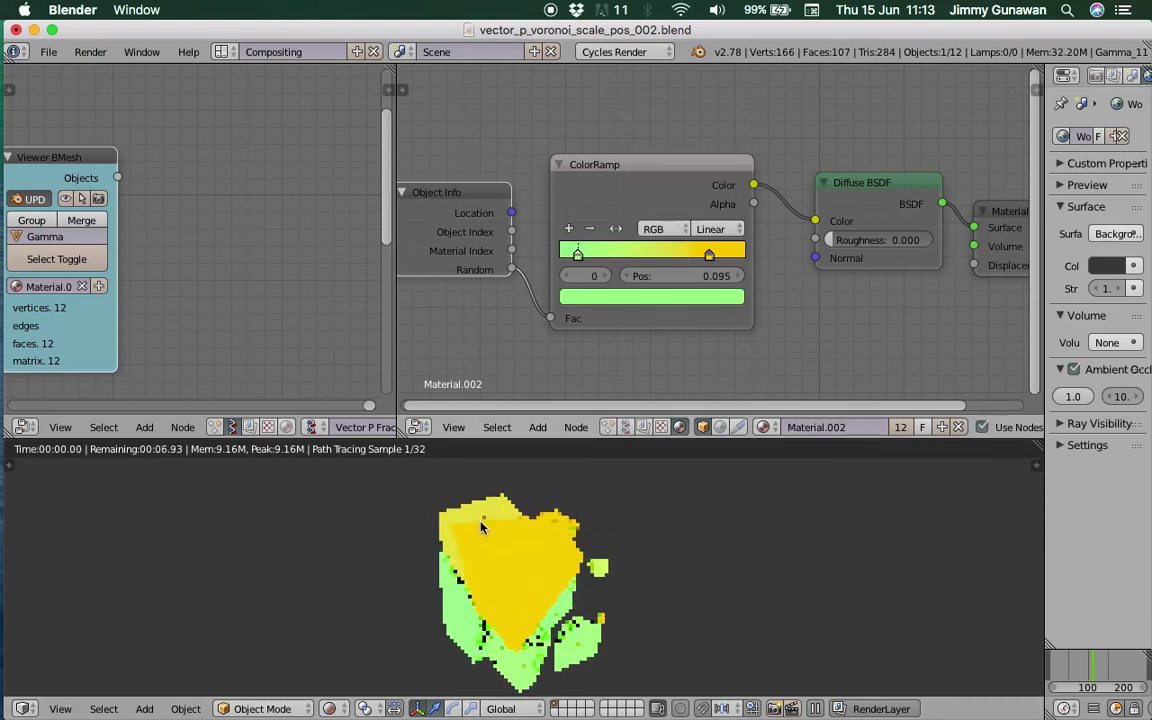
# Recolor the light green ramp stop light blue and move the yellow stop closer to the ramp's end
pyautogui.click(601, 296)
pyautogui.moveTo(610, 363); pyautogui.dragTo(648, 333)
pyautogui.hscroll(5, 694, 612)
pyautogui.moveTo(707, 255); pyautogui.dragTo(736, 258)
# Add a middle stop to the ColorRamp at position 0.475 and color it dark red
pyautogui.click(569, 229)
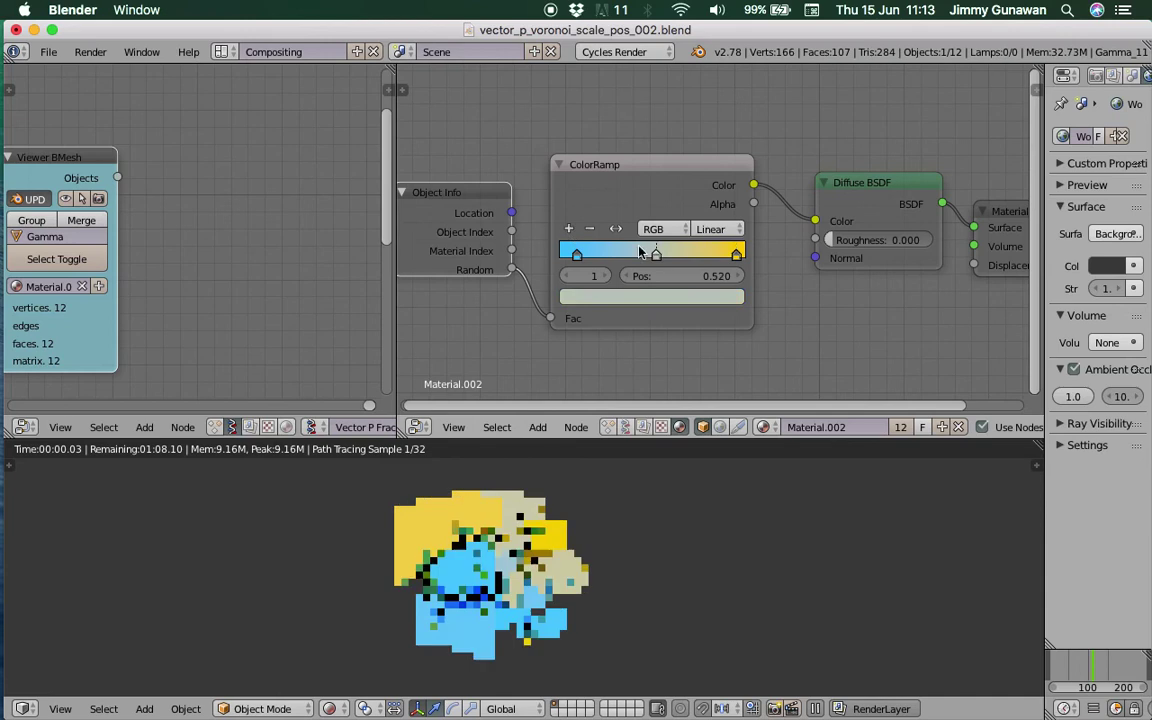
pyautogui.click(658, 301)
pyautogui.moveTo(637, 391); pyautogui.dragTo(636, 436)
# Scrub the timeline and orbit the rendered fracture to examine the colored pieces from several sides
pyautogui.moveTo(373, 558); pyautogui.dragTo(352, 563, button='middle')
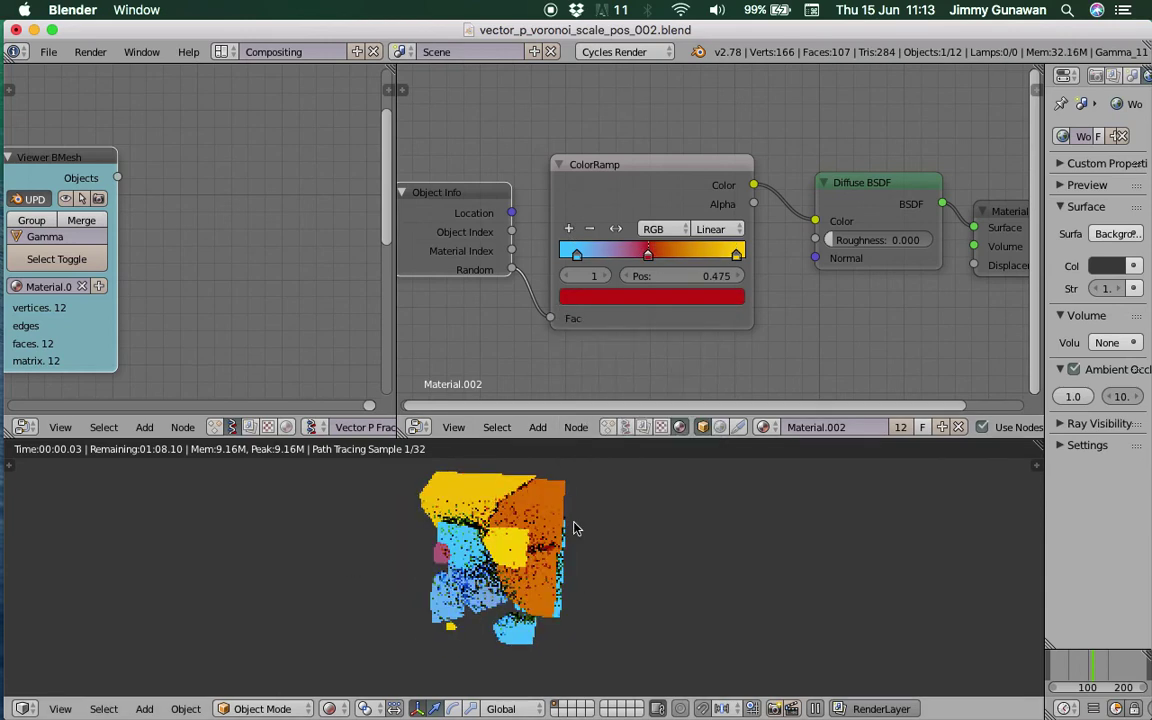
pyautogui.moveTo(1057, 668); pyautogui.dragTo(1131, 664)
pyautogui.moveTo(520, 600); pyautogui.dragTo(380, 609, button='middle')
pyautogui.moveTo(309, 341); pyautogui.dragTo(481, 358, button='middle')
pyautogui.moveTo(548, 660); pyautogui.dragTo(524, 671, button='middle')
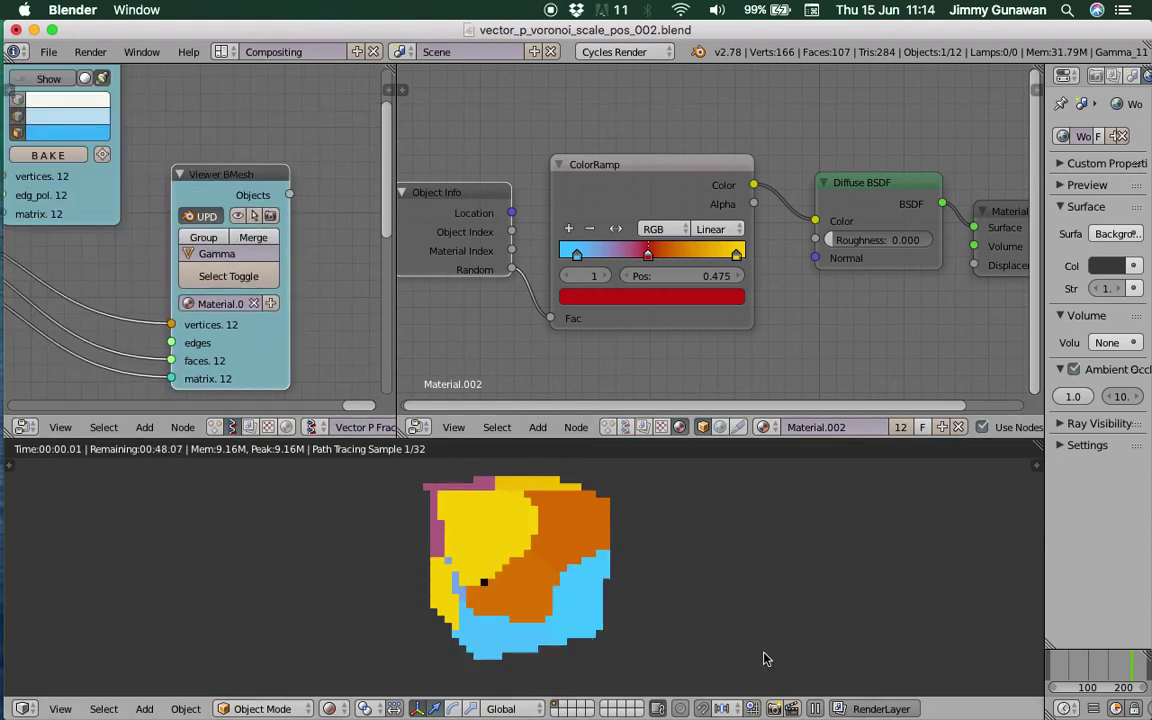
pyautogui.moveTo(1032, 654)
pyautogui.mouseDown()
pyautogui.moveTo(977, 625)
pyautogui.moveTo(1099, 669)
pyautogui.mouseUp()
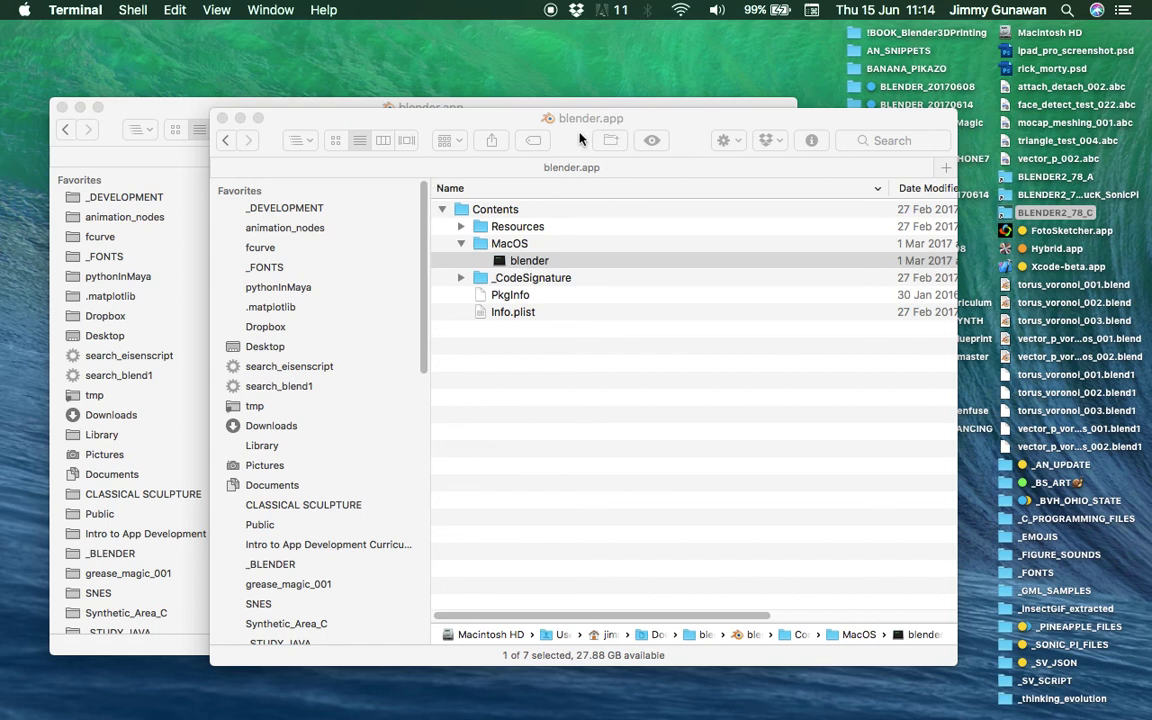
# Switch to Finder and bring the blender.app window forward, shifting it slightly
pyautogui.moveTo(576, 123); pyautogui.dragTo(610, 124)
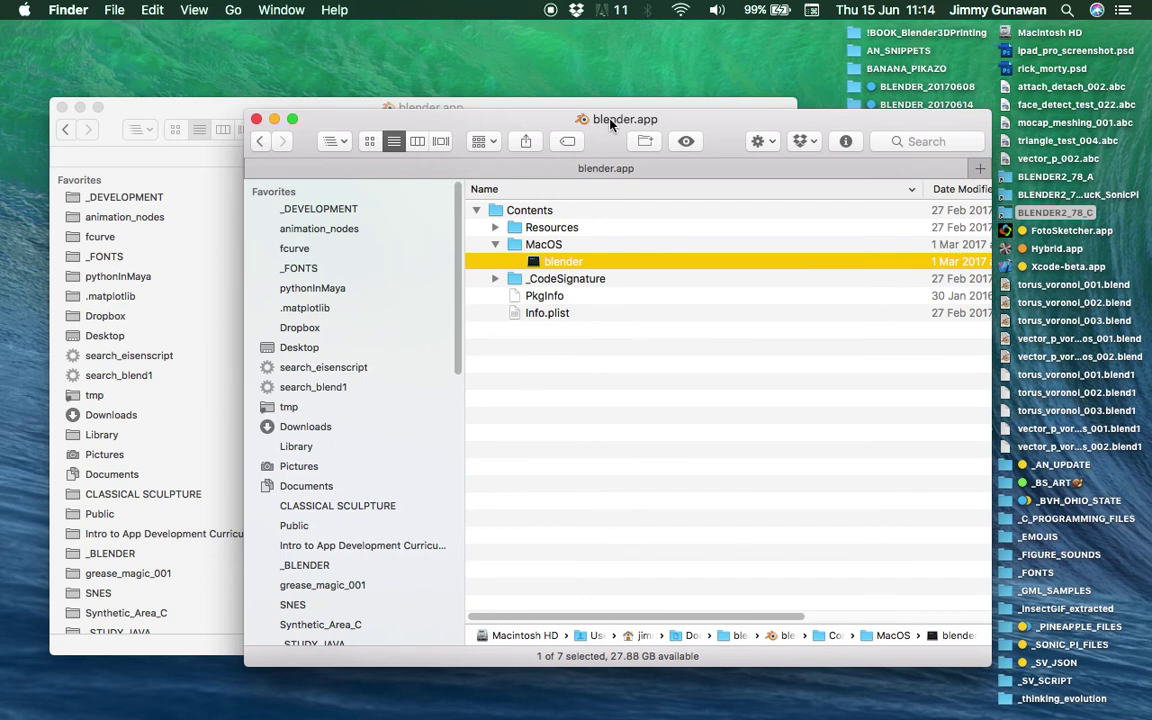